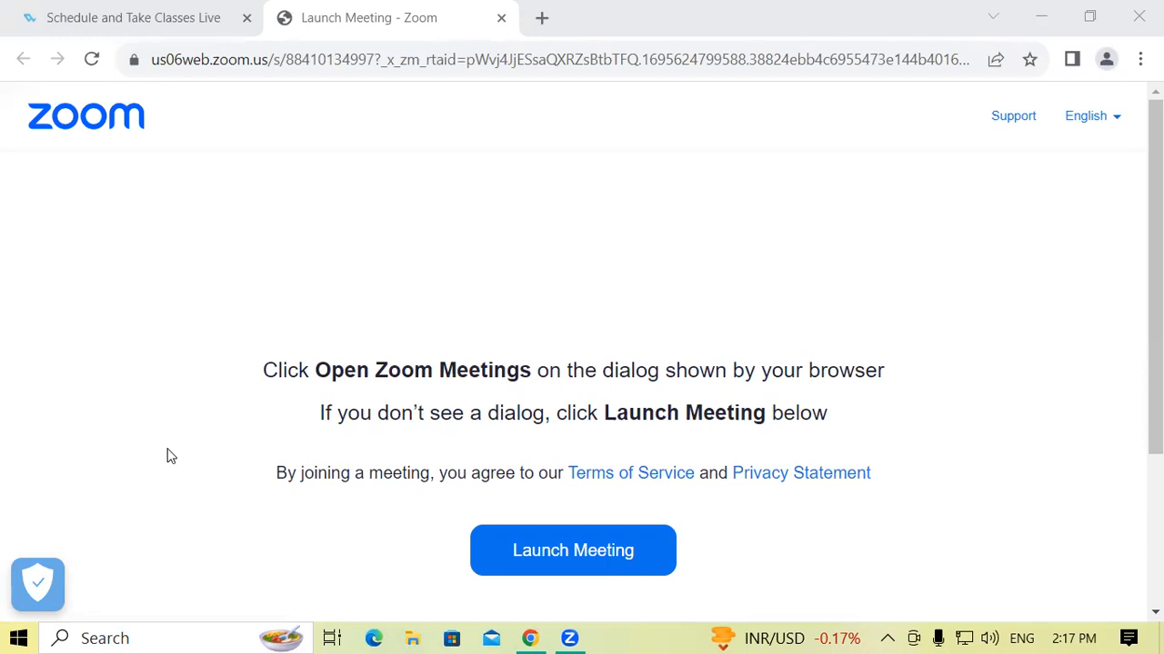
Launch LibreOffice Writer and dismiss its tip of the day and release notes notice.
{"action": "left_click", "coordinate": [125, 638]}
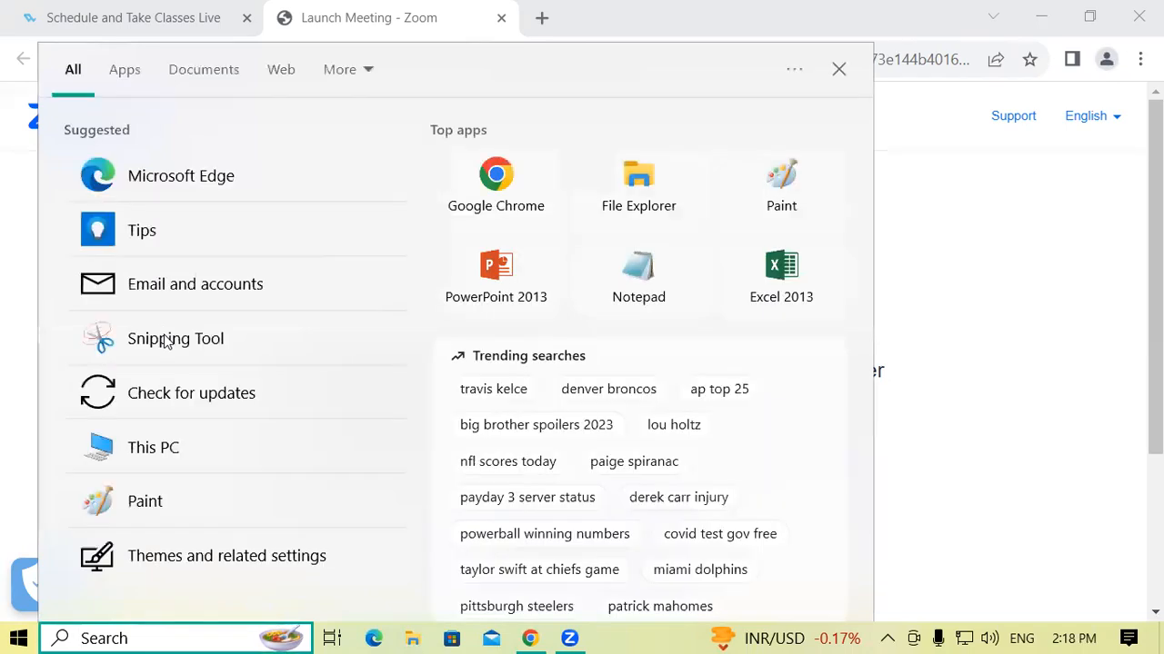
{"action": "type", "text": "wri"}
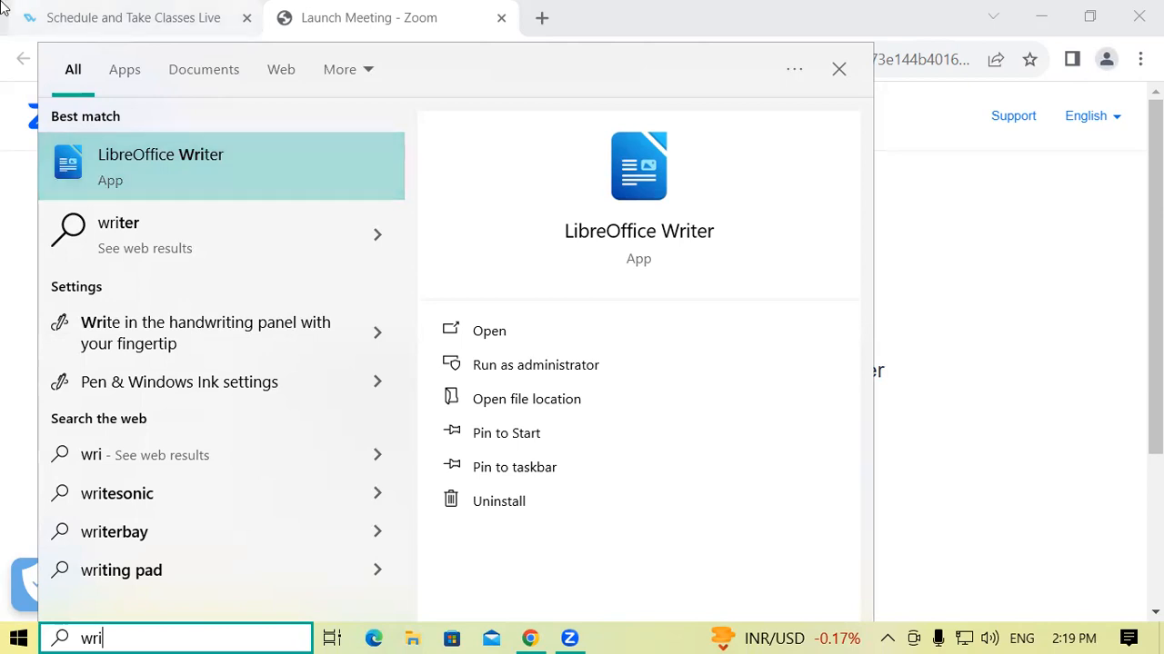
{"action": "left_click", "coordinate": [143, 161]}
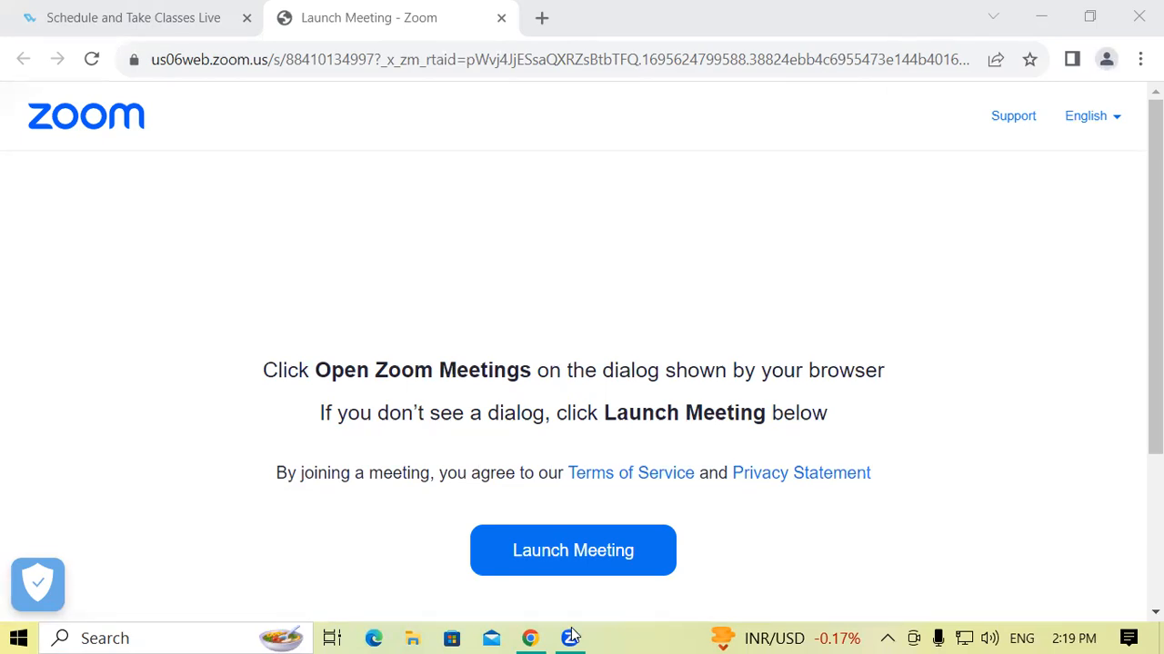
{"action": "left_click", "coordinate": [130, 636]}
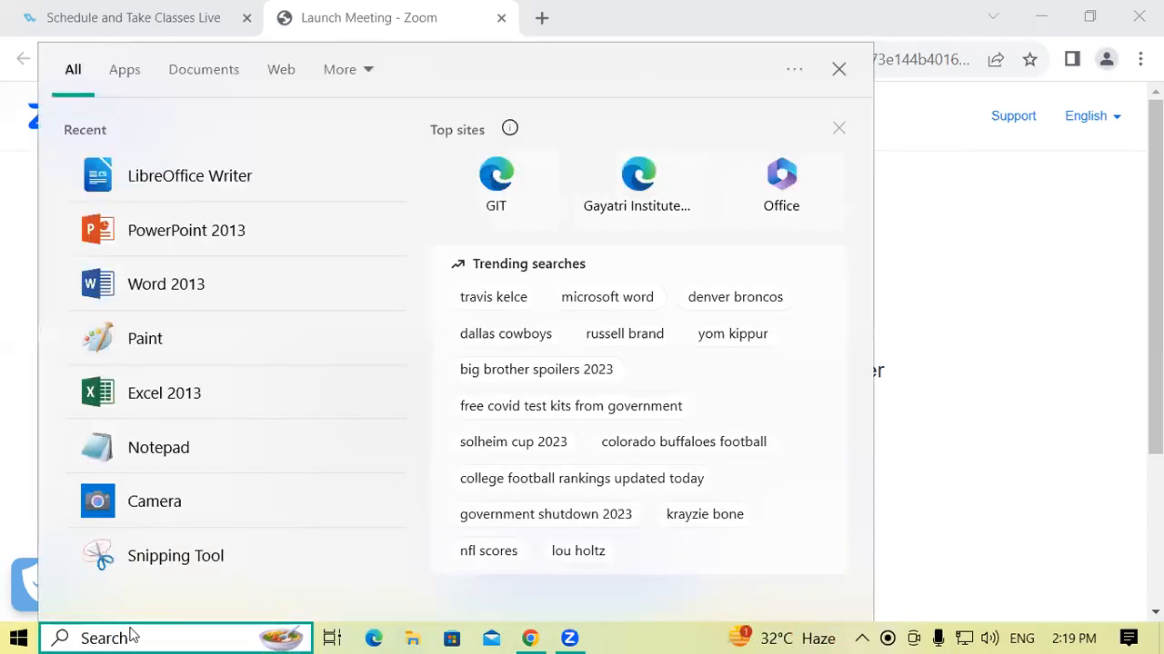
{"action": "left_click", "coordinate": [193, 183]}
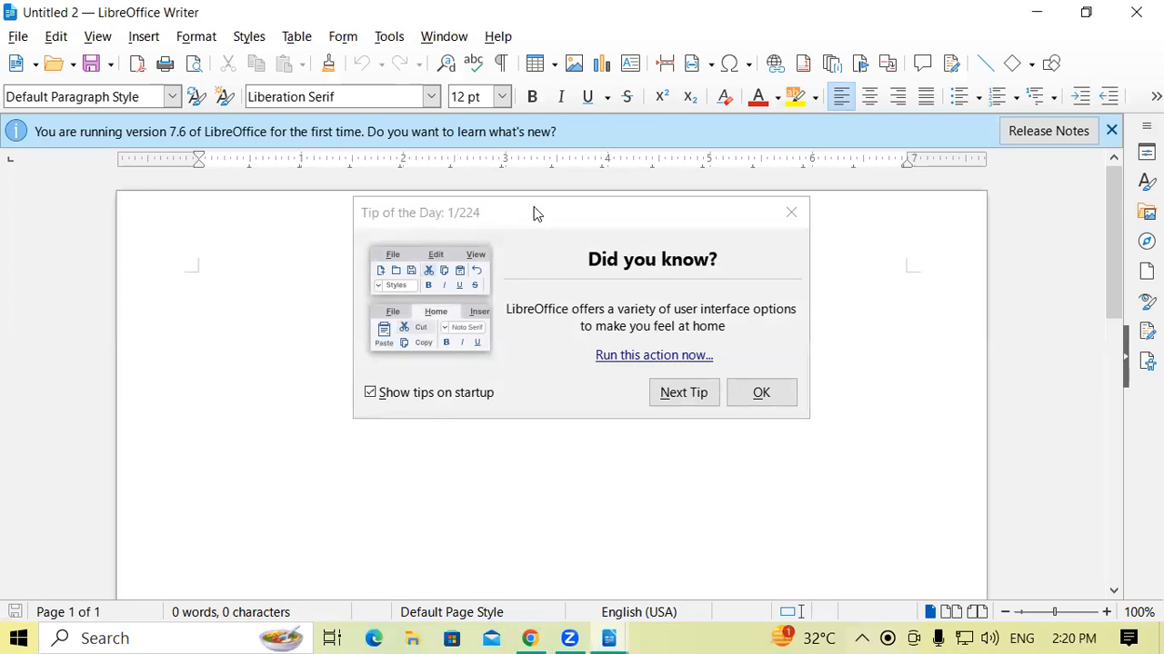
{"action": "left_click", "coordinate": [761, 394]}
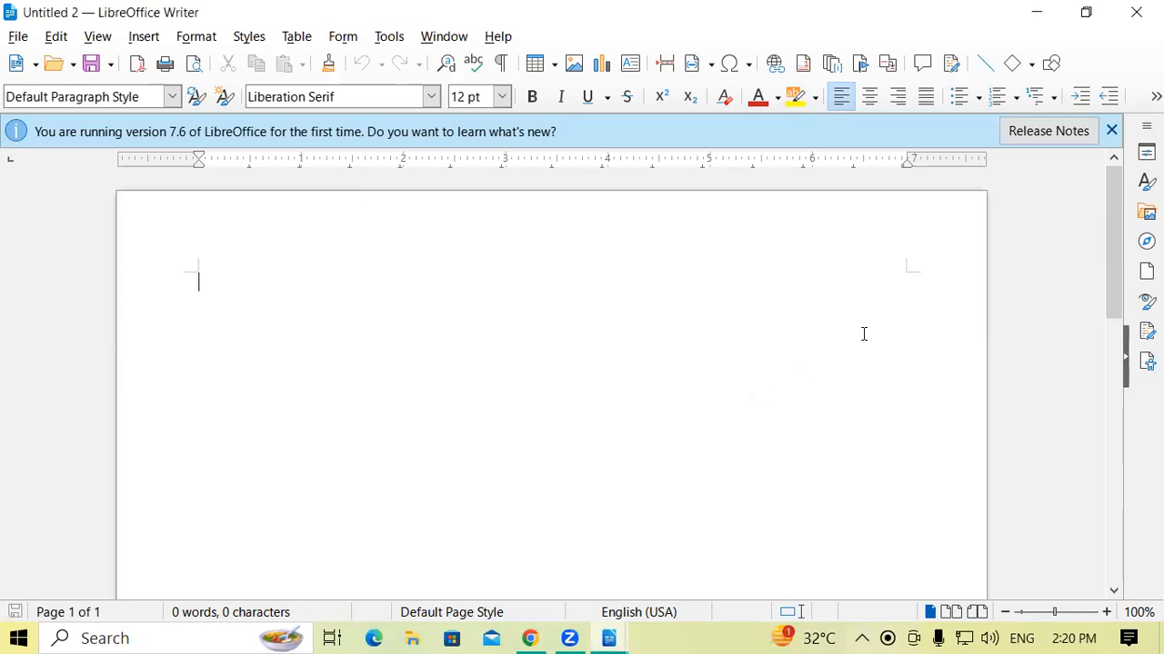
{"action": "left_click", "coordinate": [1112, 131]}
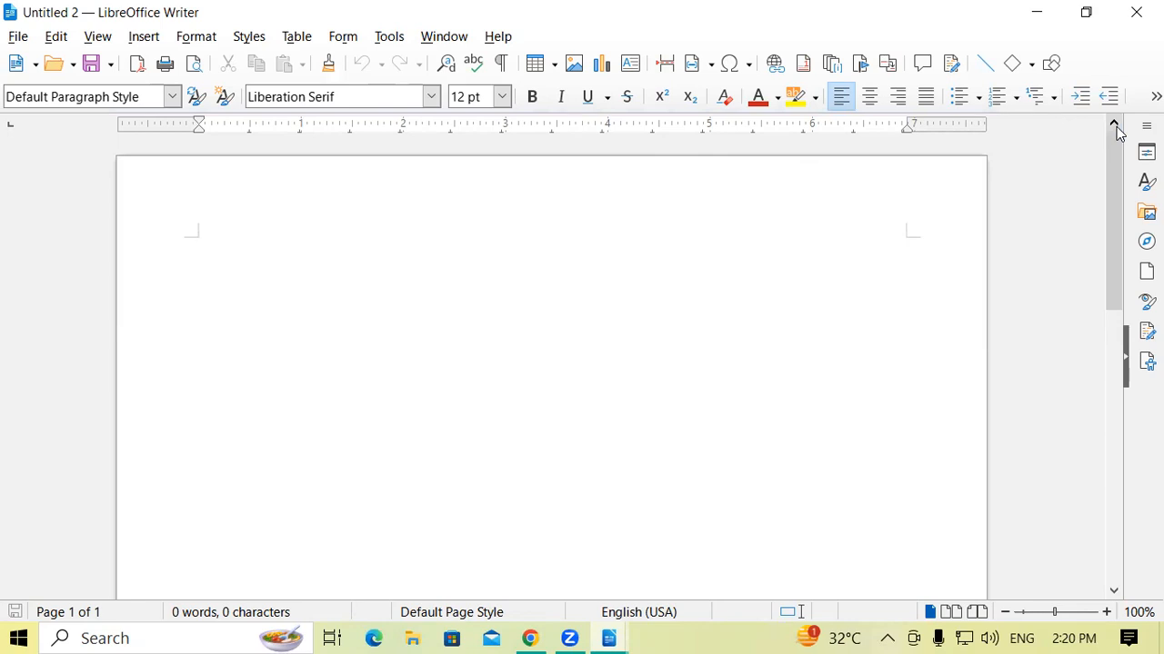
Close the extra blank document Untitled 2 and keep Untitled 1 open.
{"action": "mouse_move", "coordinate": [608, 636]}
{"action": "left_click", "coordinate": [552, 564]}
{"action": "mouse_move", "coordinate": [610, 637]}
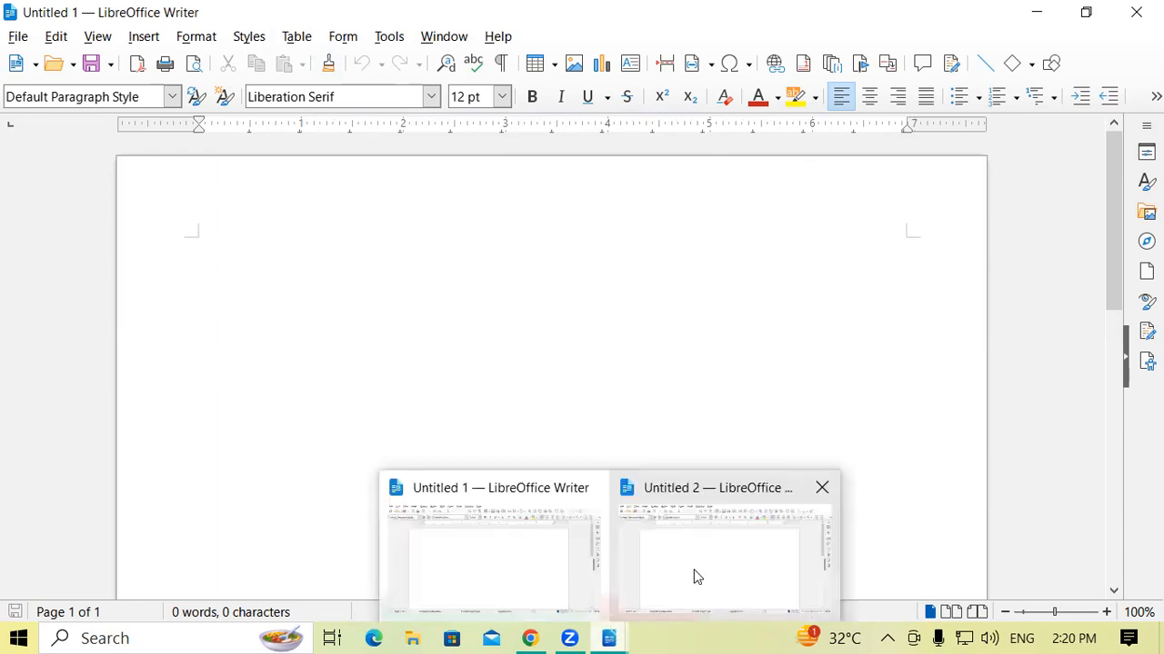
{"action": "left_click", "coordinate": [821, 488]}
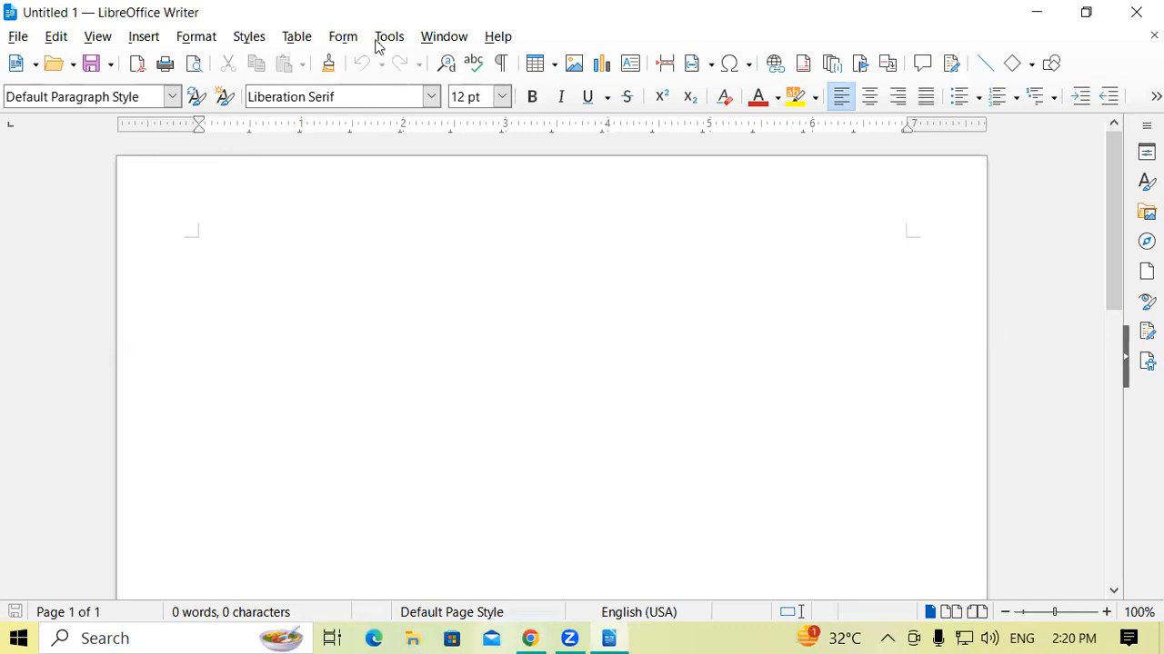
{"action": "key", "text": "super+Down"}
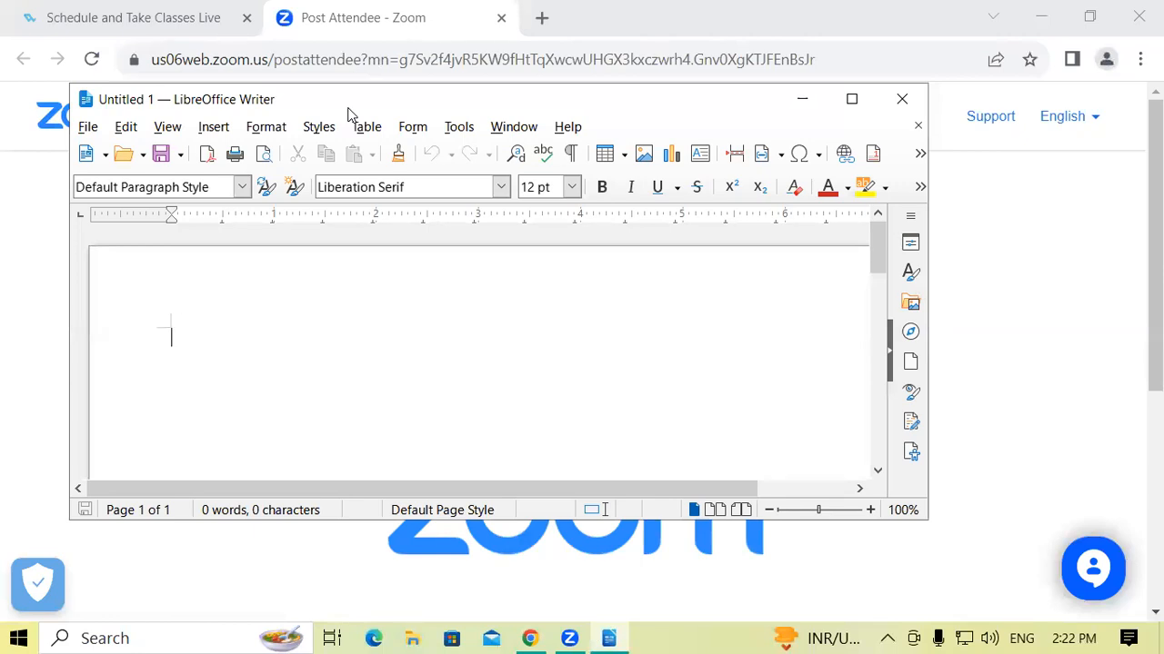
{"action": "left_click", "coordinate": [851, 100]}
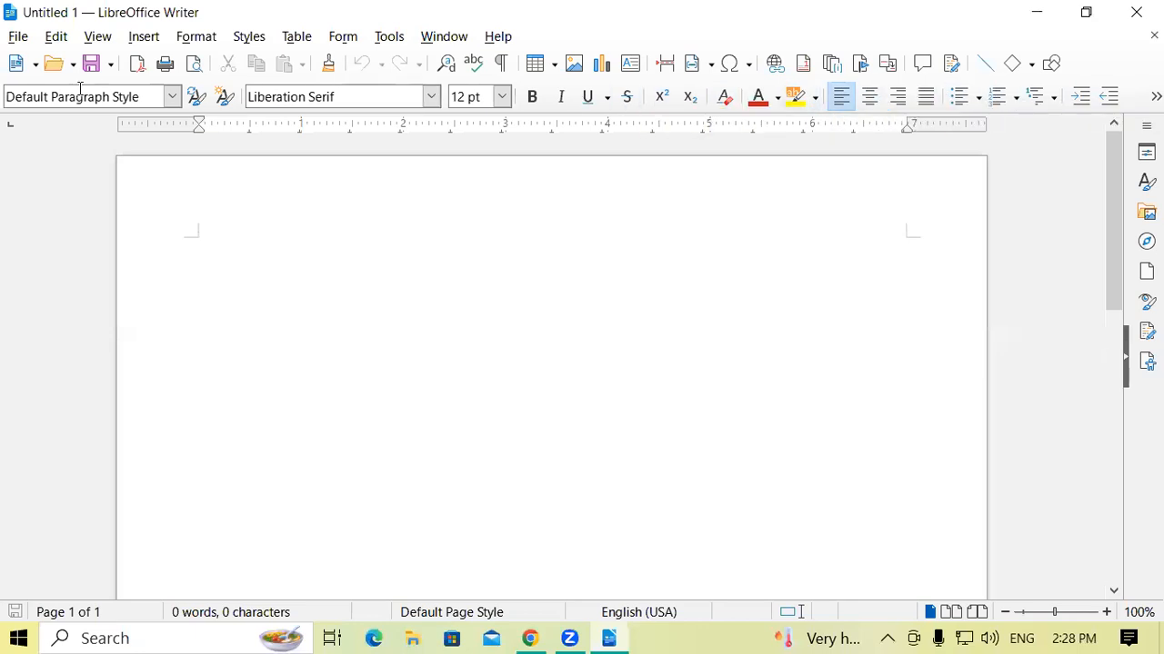
{"action": "left_click", "coordinate": [56, 36]}
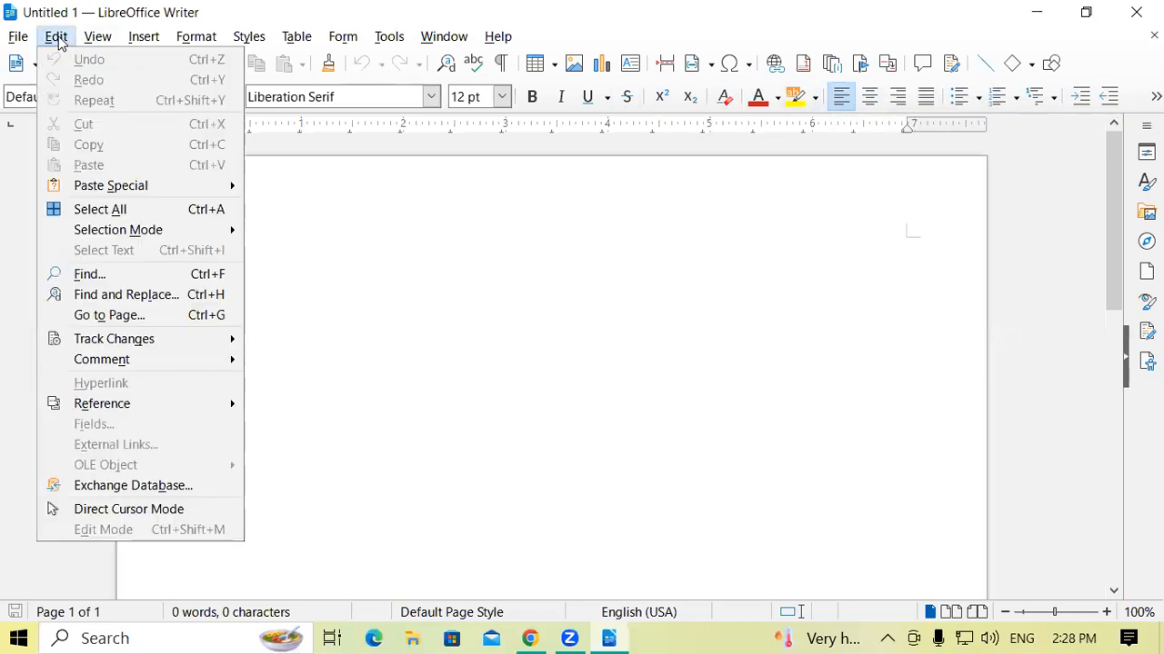
{"action": "left_click", "coordinate": [509, 241]}
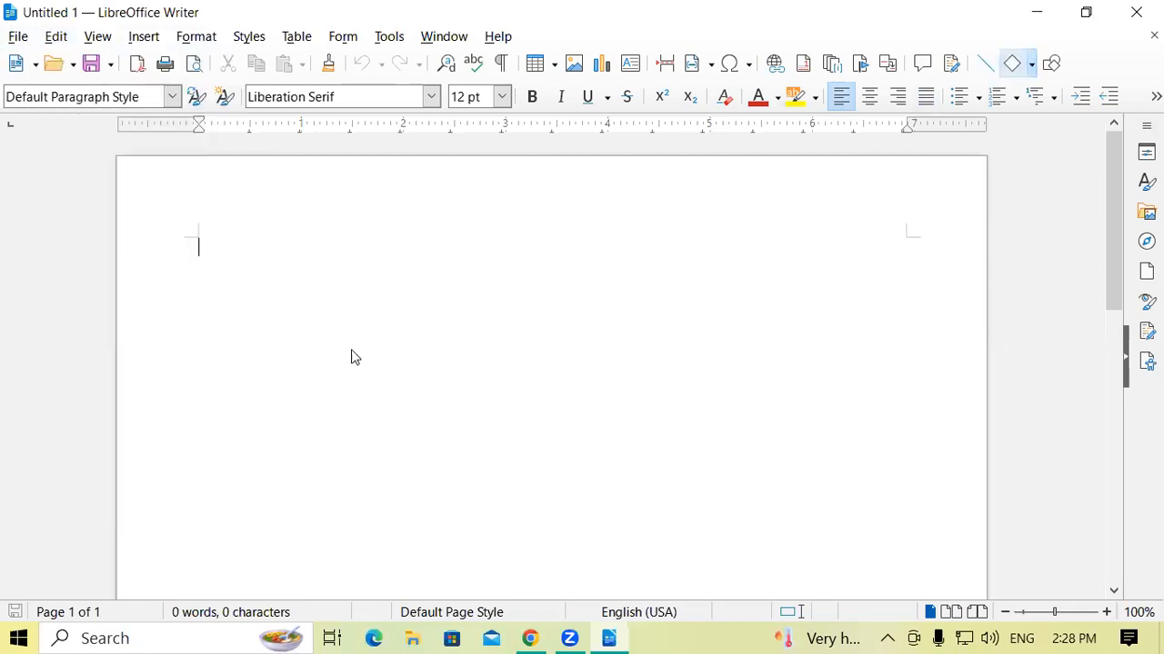
Try drawing diamond shapes on the blank page, the largest about 2.26 by 2.21 inches, and undo all of them.
{"action": "left_click_drag", "start_coordinate": [393, 263], "coordinate": [621, 487]}
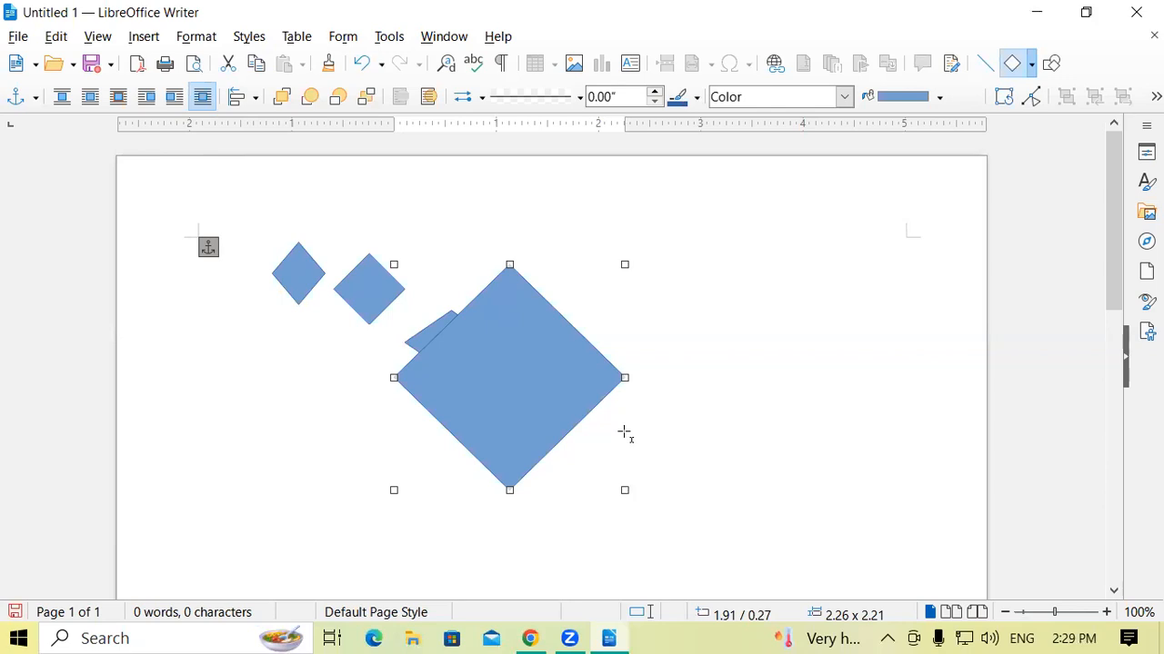
{"action": "key", "text": "ctrl+z"}
{"action": "key", "text": "ctrl+z"}
{"action": "key", "text": "ctrl+z"}
{"action": "key", "text": "ctrl+z"}
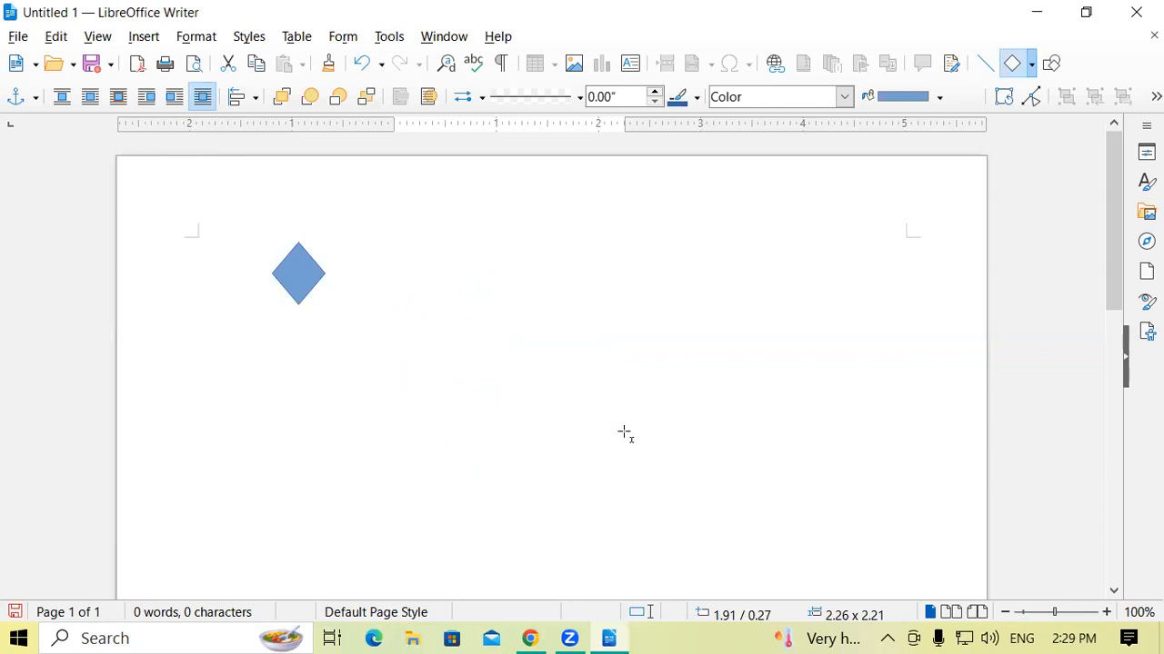
{"action": "key", "text": "ctrl+z"}
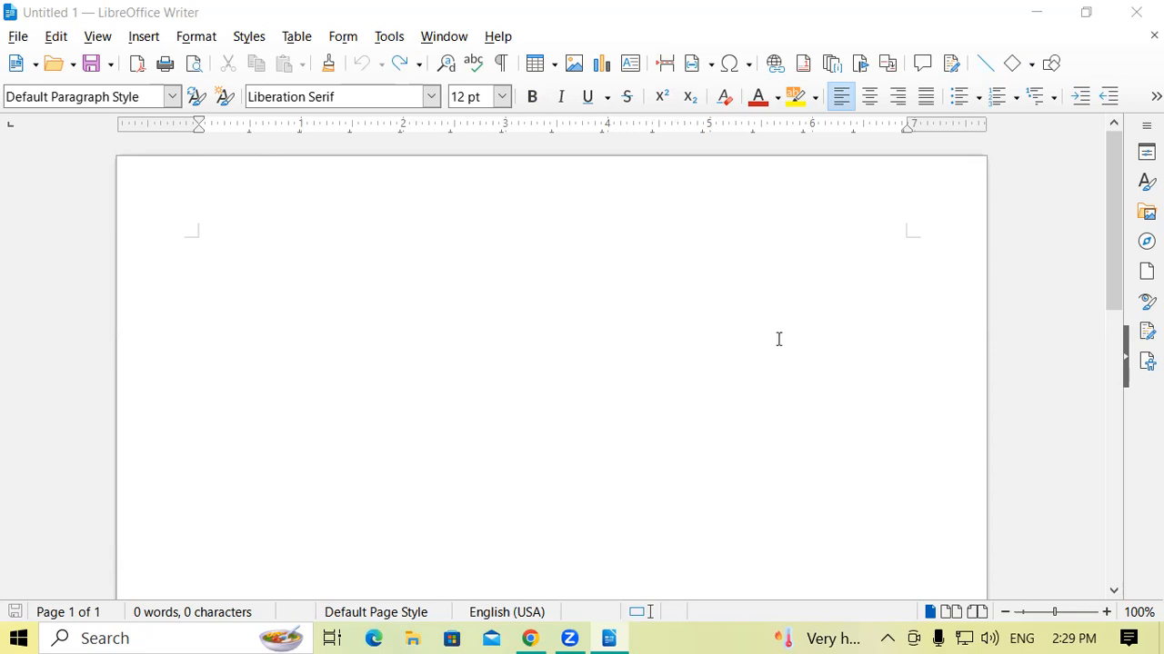
Zoom the blank page out to 20%, in to 600%, and back to 100%.
{"action": "left_click", "coordinate": [1044, 614]}
{"action": "left_click_drag", "start_coordinate": [1044, 613], "coordinate": [1003, 627]}
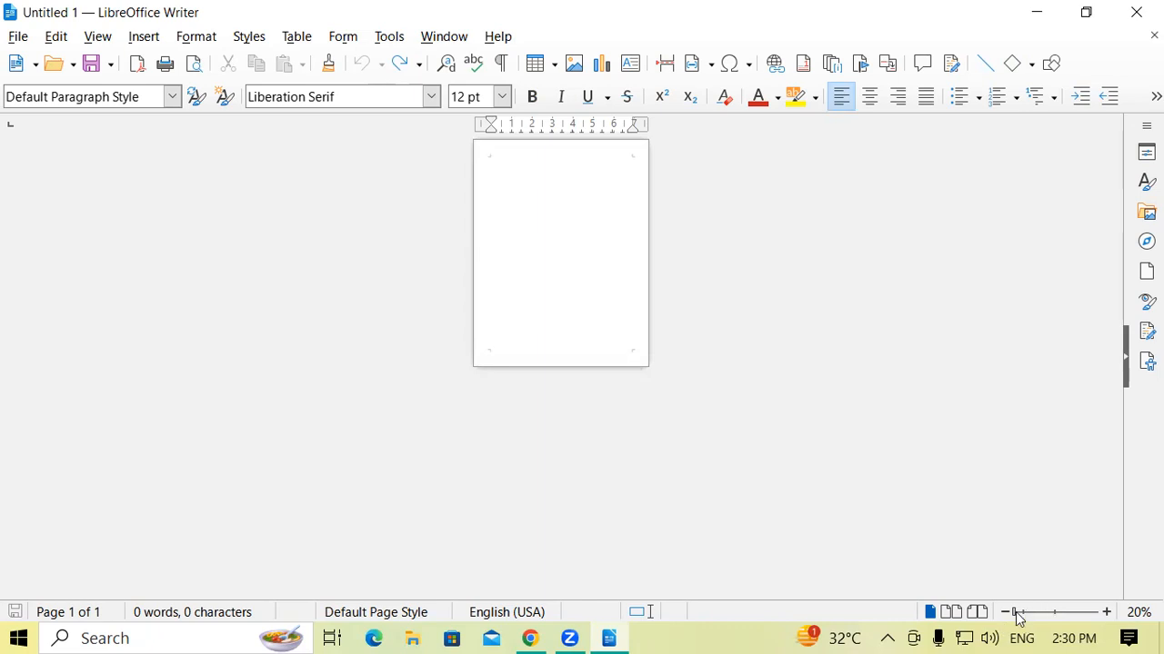
{"action": "left_click_drag", "start_coordinate": [1018, 618], "coordinate": [1111, 623]}
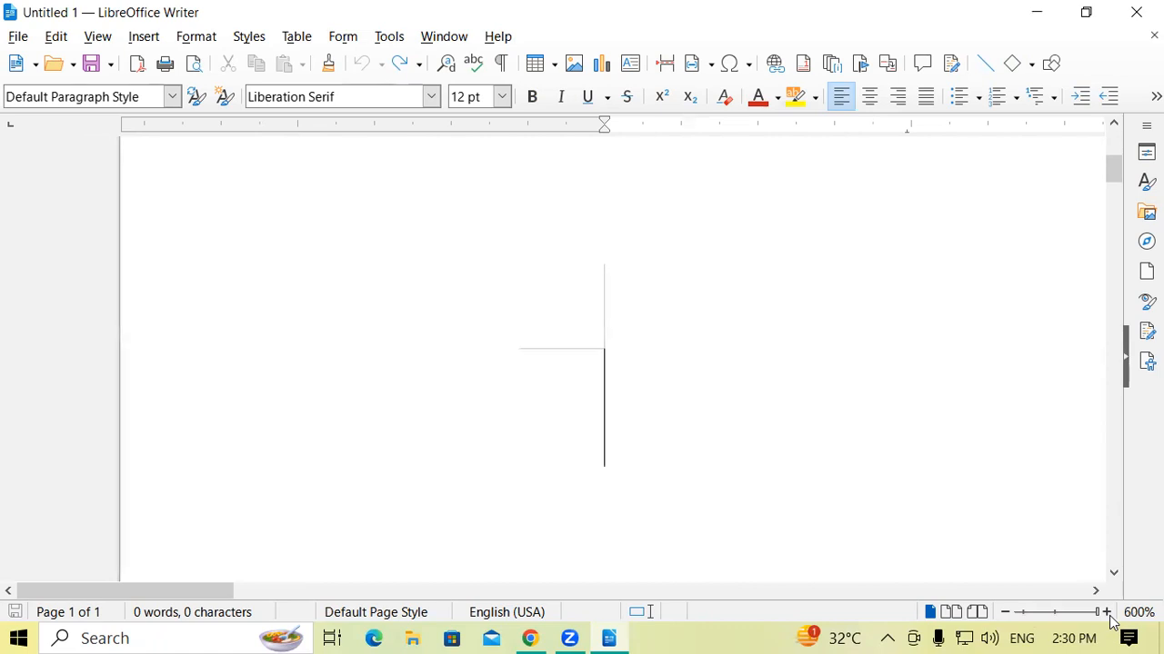
{"action": "left_click_drag", "start_coordinate": [1097, 614], "coordinate": [1058, 612]}
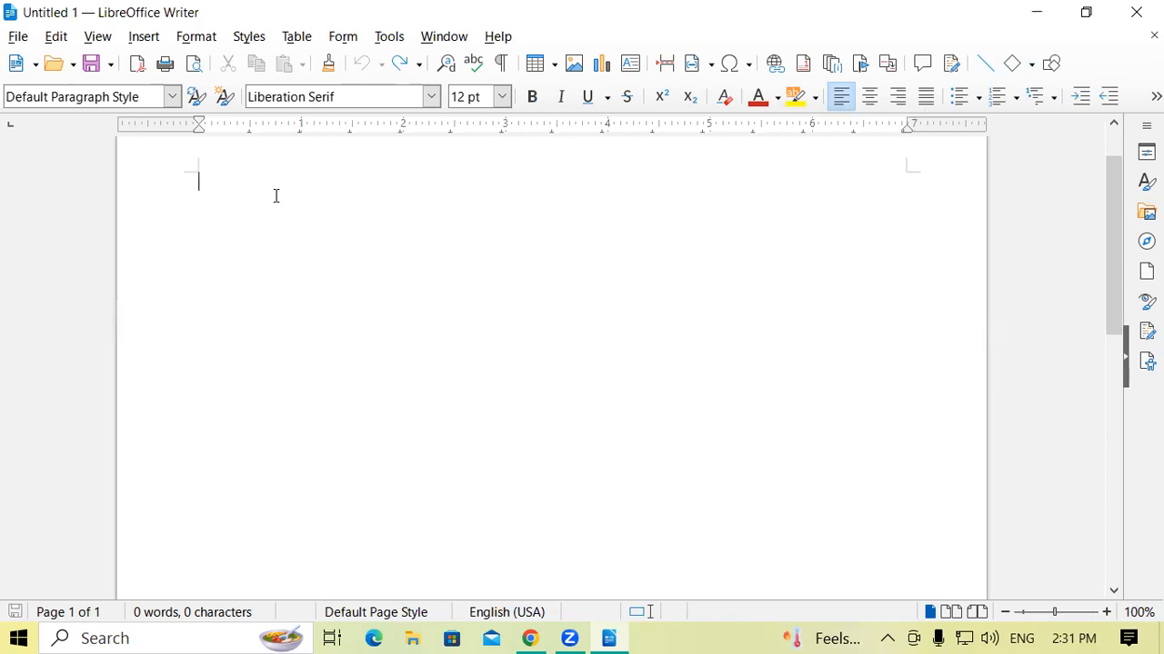
Write "By Default Font Name" followed by "Liberation Serif" as the first line of the document.
{"action": "type", "text": "By D"}
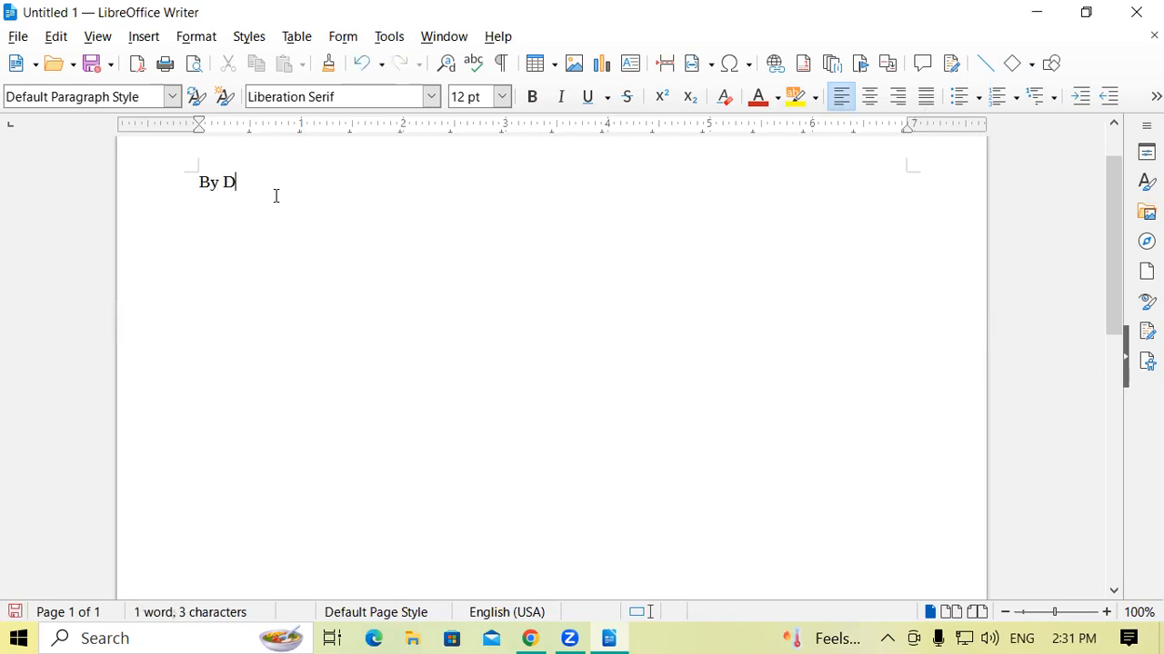
{"action": "type", "text": "efault Fil"}
{"action": "key", "text": "BackSpace"}
{"action": "key", "text": "BackSpace"}
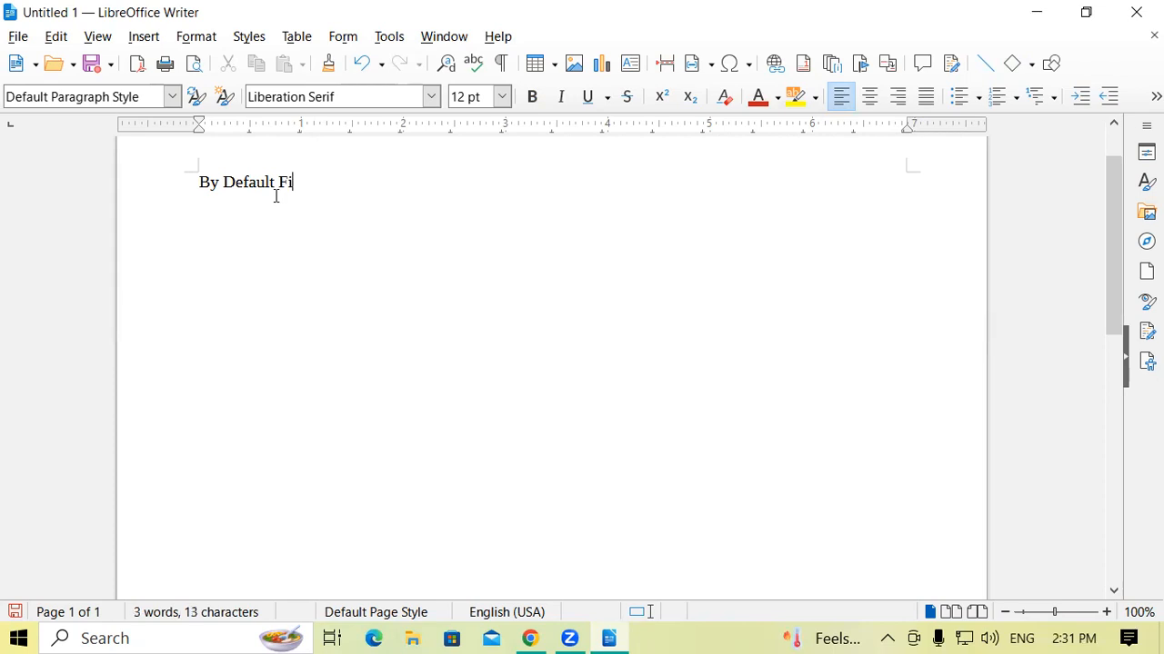
{"action": "type", "text": "ont Name   Libre"}
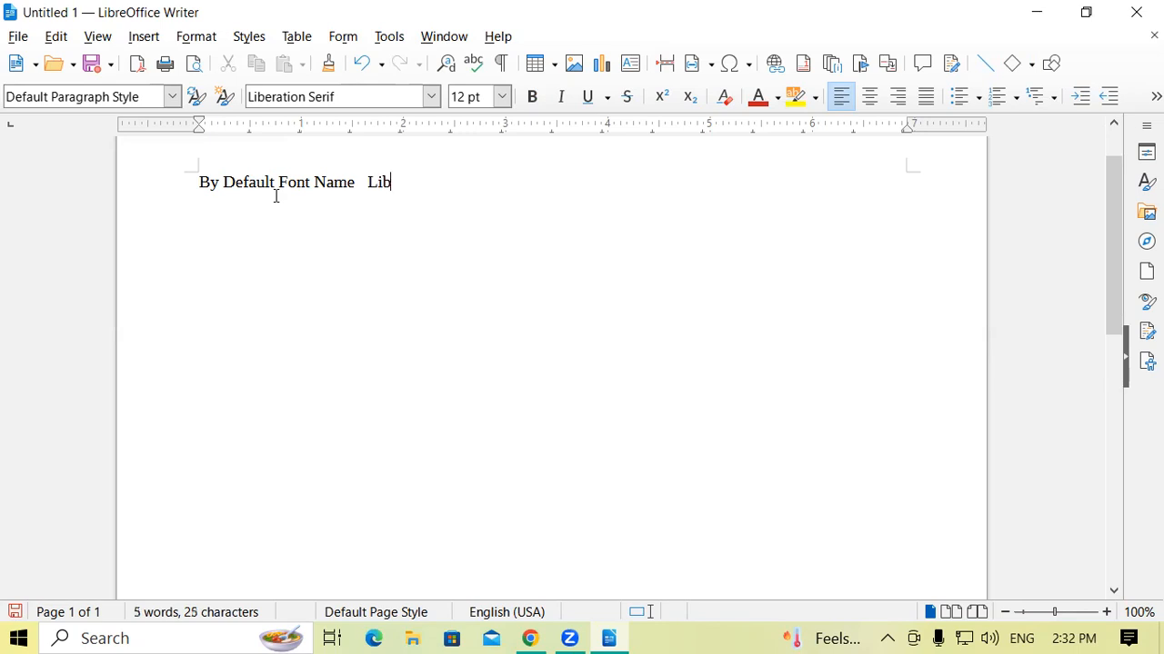
{"action": "key", "text": "BackSpace"}
{"action": "key", "text": "BackSpace"}
{"action": "type", "text": "eration Serif"}
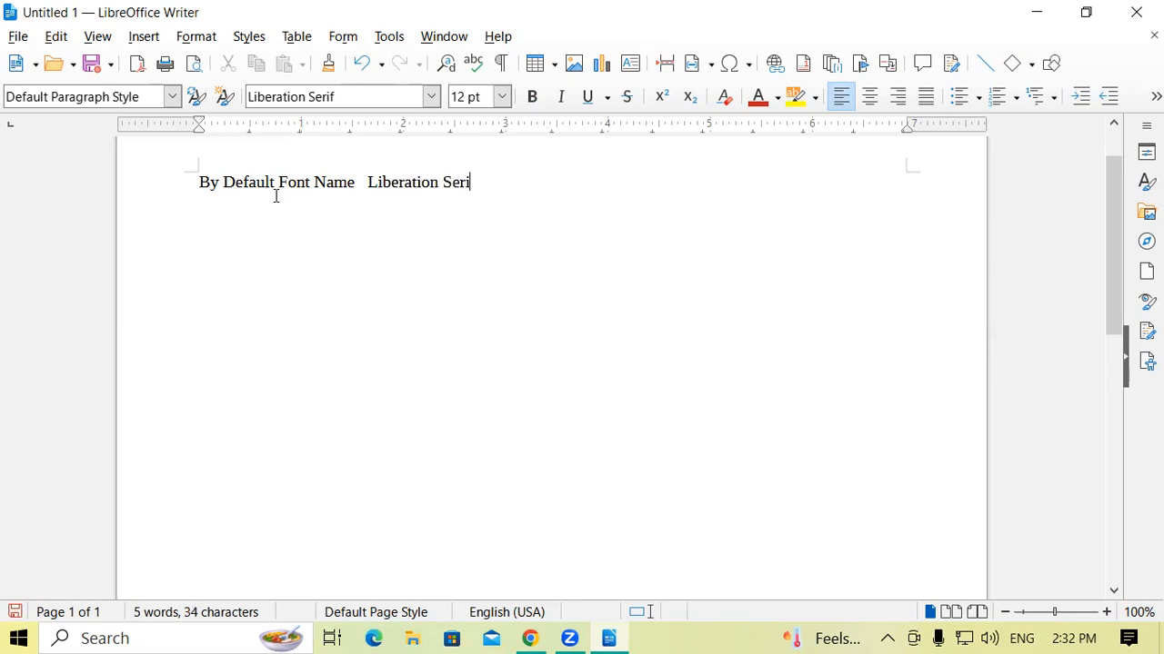
Enclose "Liberation Serif" in parentheses and remove the extra space after the opening one.
{"action": "left_click", "coordinate": [362, 182]}
{"action": "type", "text": "("}
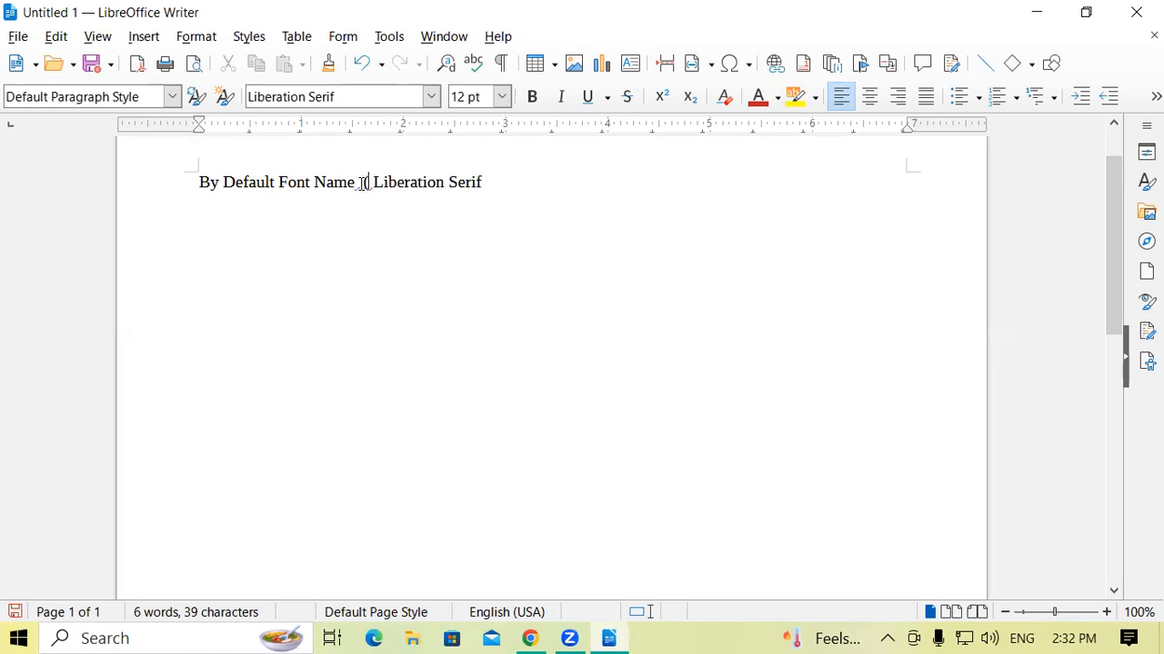
{"action": "left_click", "coordinate": [524, 175]}
{"action": "type", "text": ")"}
{"action": "double_click", "coordinate": [367, 184]}
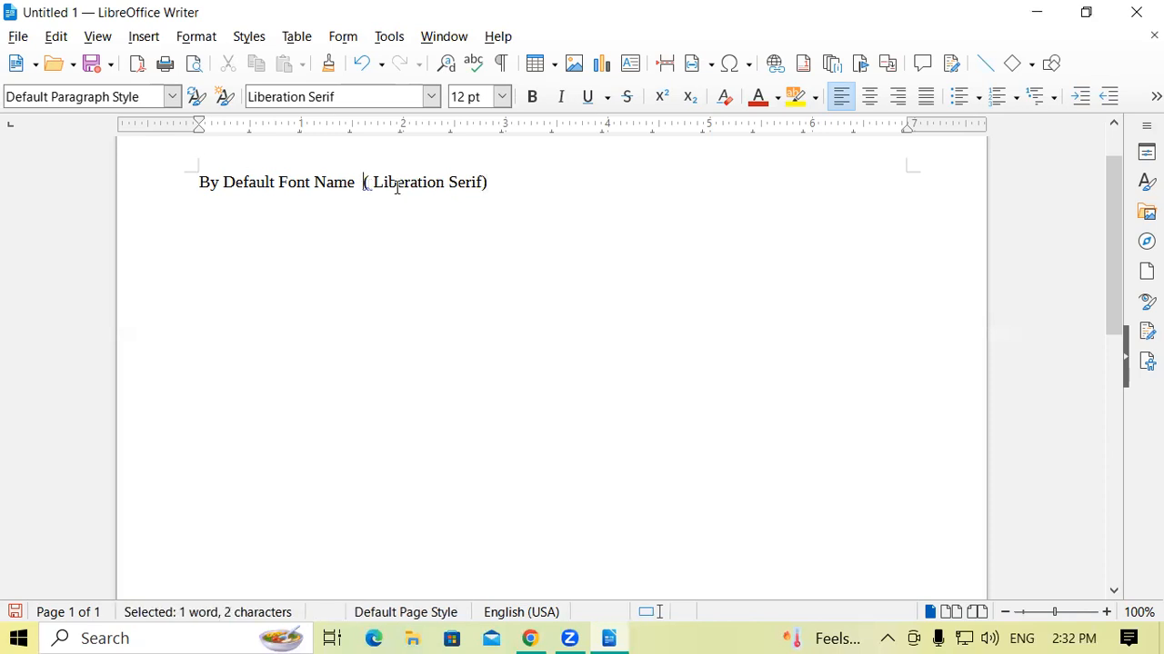
{"action": "left_click", "coordinate": [376, 183]}
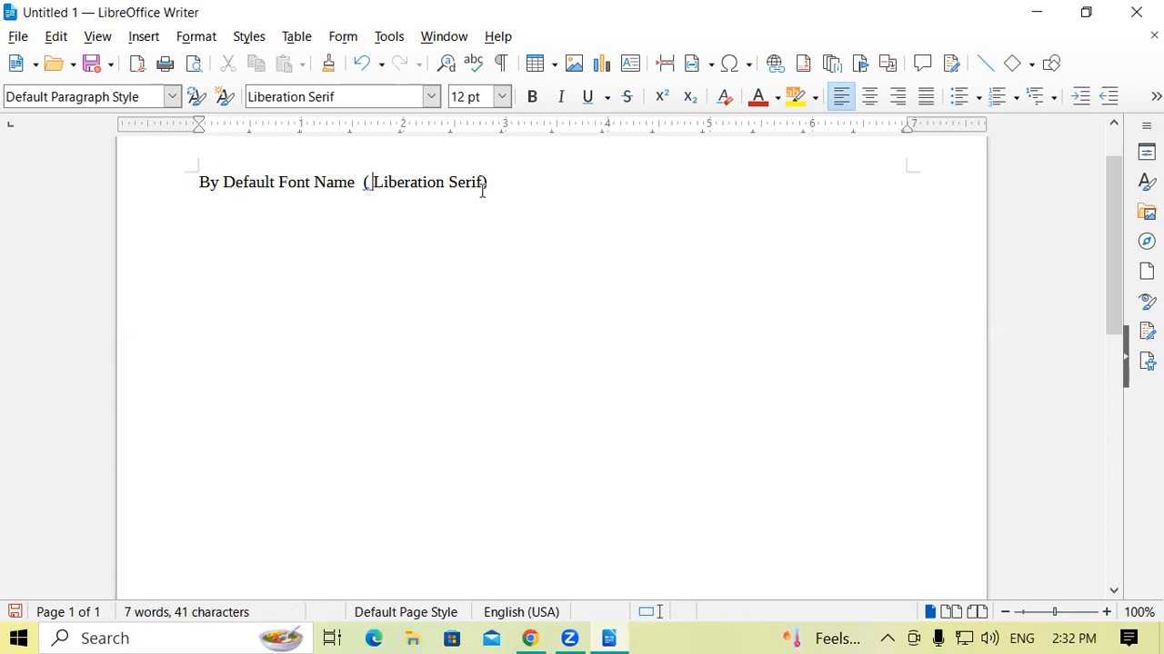
{"action": "key", "text": "BackSpace"}
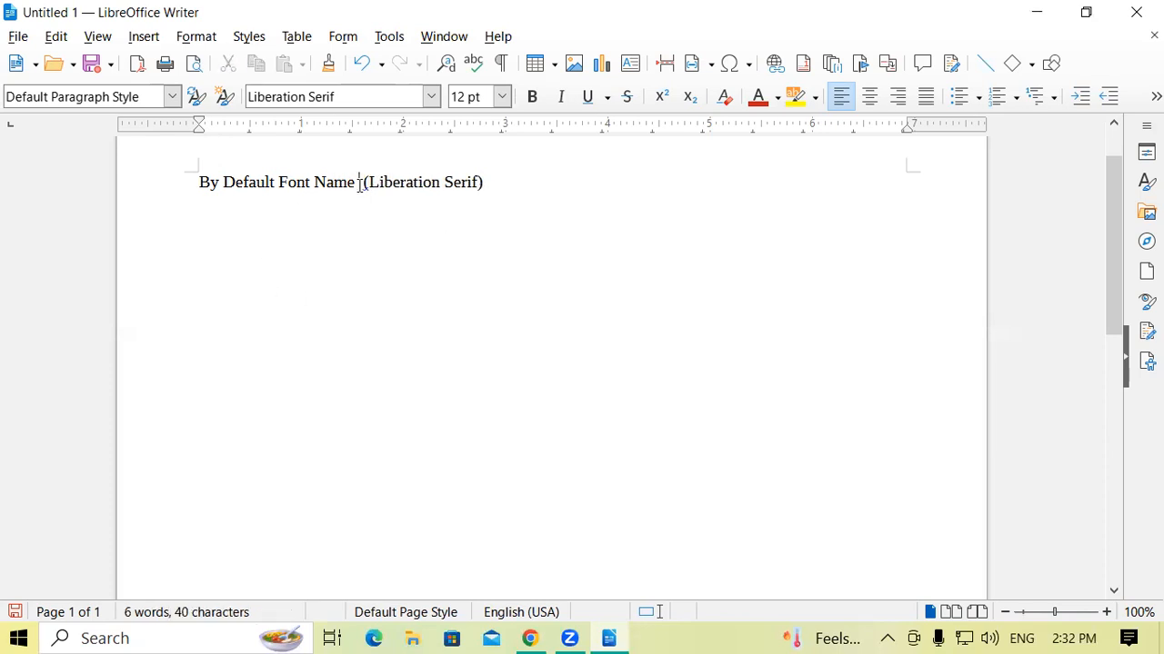
Add a second line reading "By Font Size (12)" below the font name line.
{"action": "left_click", "coordinate": [534, 189]}
{"action": "key", "text": "Return"}
{"action": "type", "text": "By Font Size"}
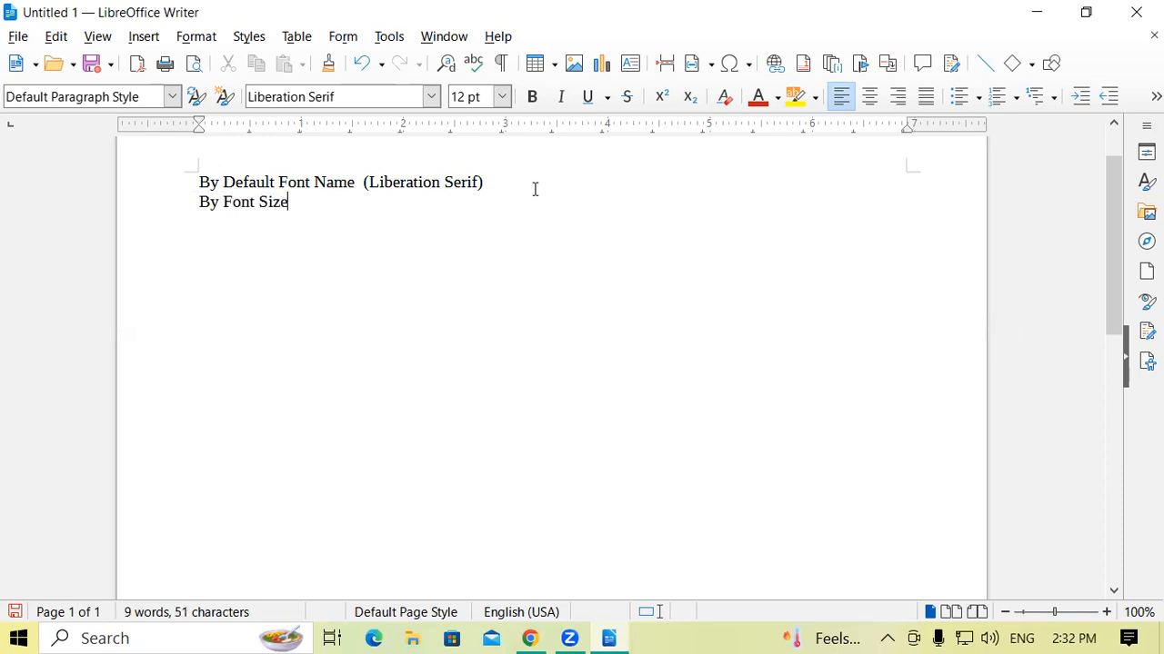
{"action": "type", "text": "  (1"}
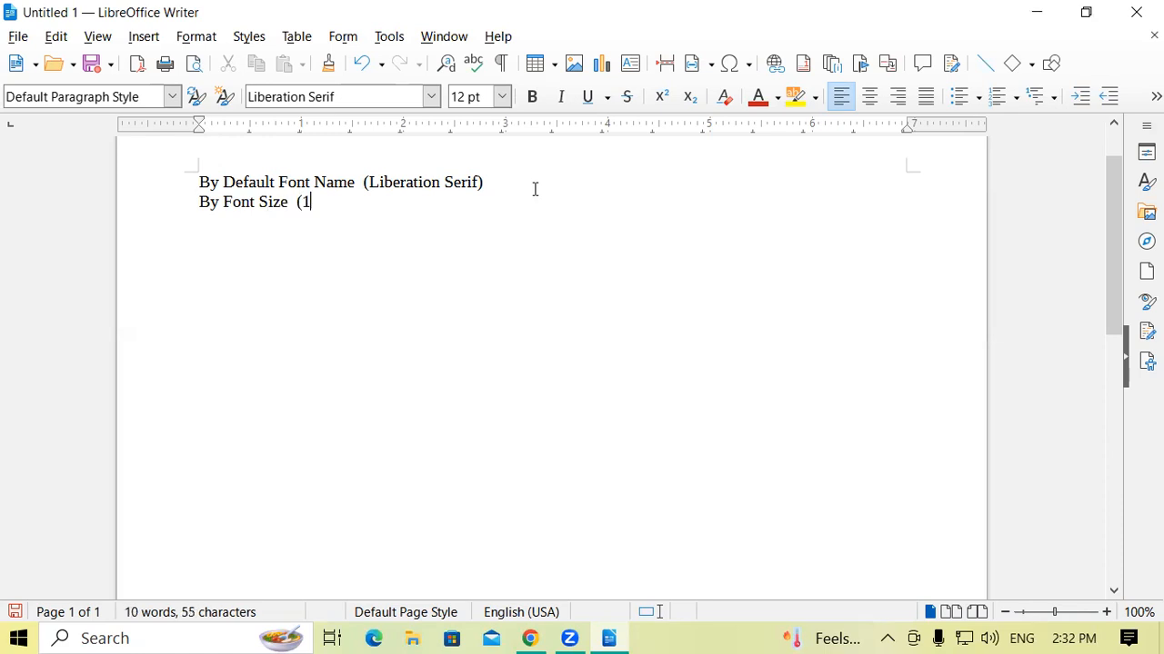
{"action": "type", "text": "2)"}
Add the lines "Minimum Font Size" and "Maximum Font Size" below the font size line.
{"action": "type", "text": "Mini"}
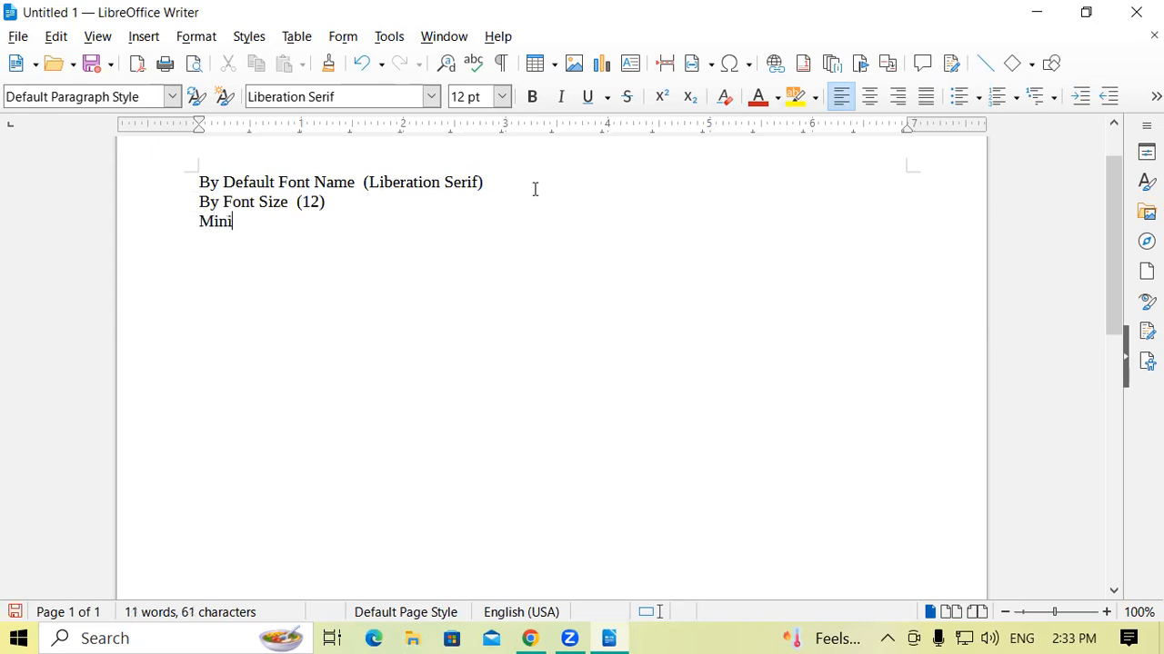
{"action": "type", "text": "mum Font"}
{"action": "key", "text": "Return"}
{"action": "type", "text": "Max"}
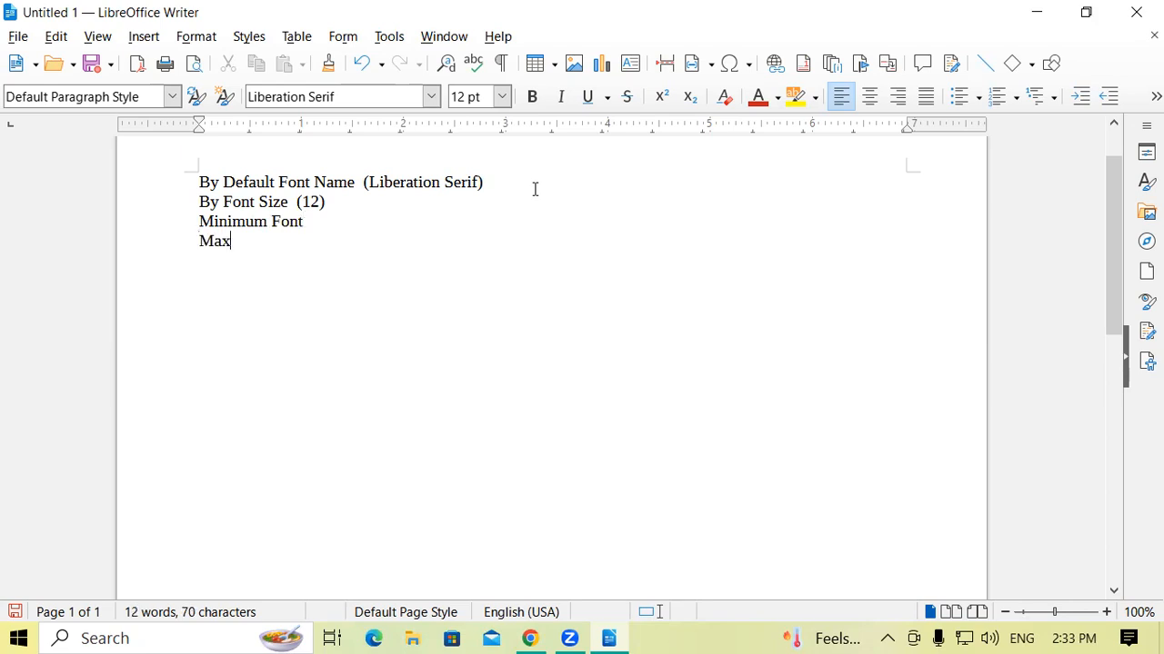
{"action": "type", "text": "imum Font"}
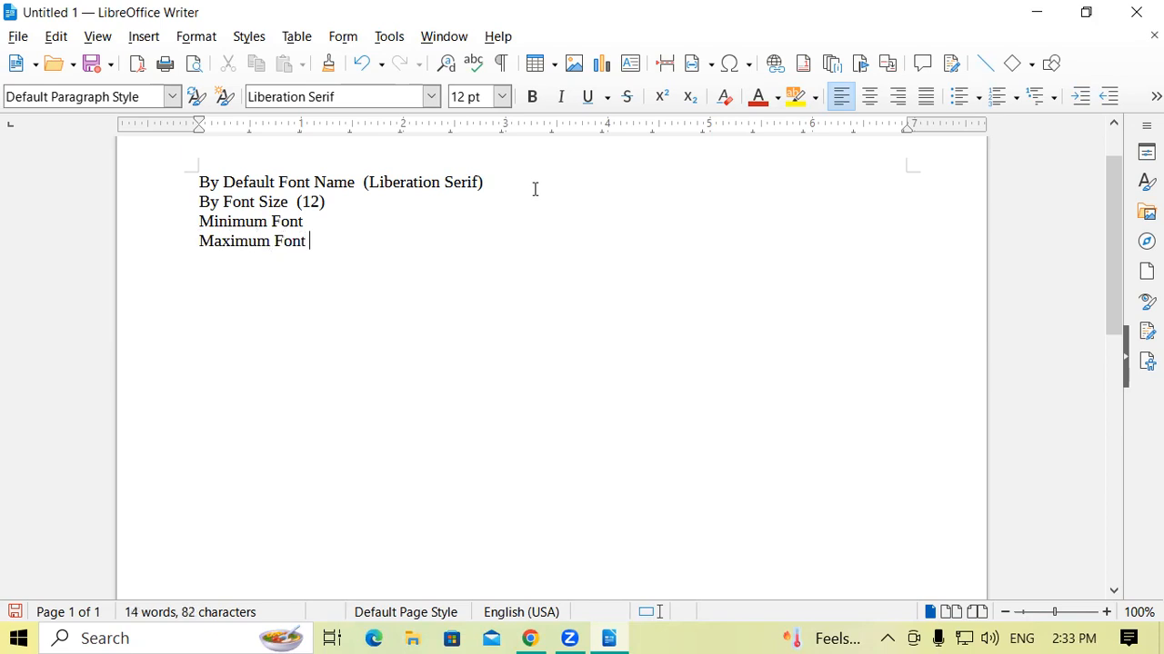
{"action": "type", "text": " Size"}
{"action": "left_click", "coordinate": [314, 222]}
{"action": "type", "text": "Size"}
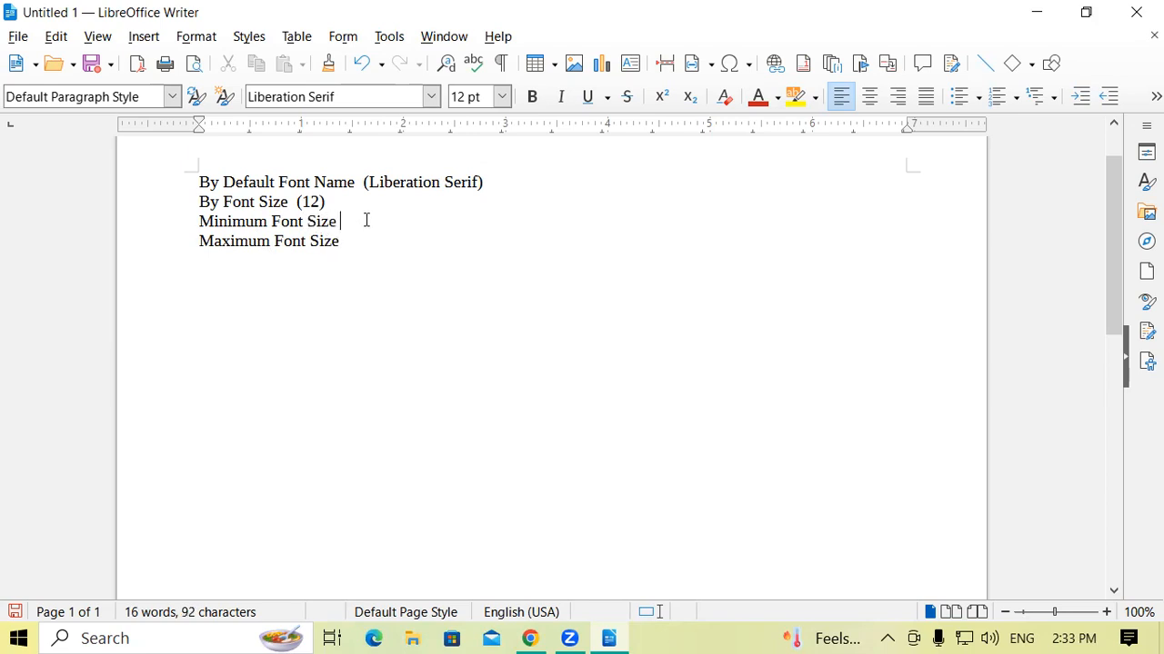
Check the smallest and largest available font sizes, and return to the end of the "Minimum Font Size" line.
{"action": "left_click", "coordinate": [502, 98]}
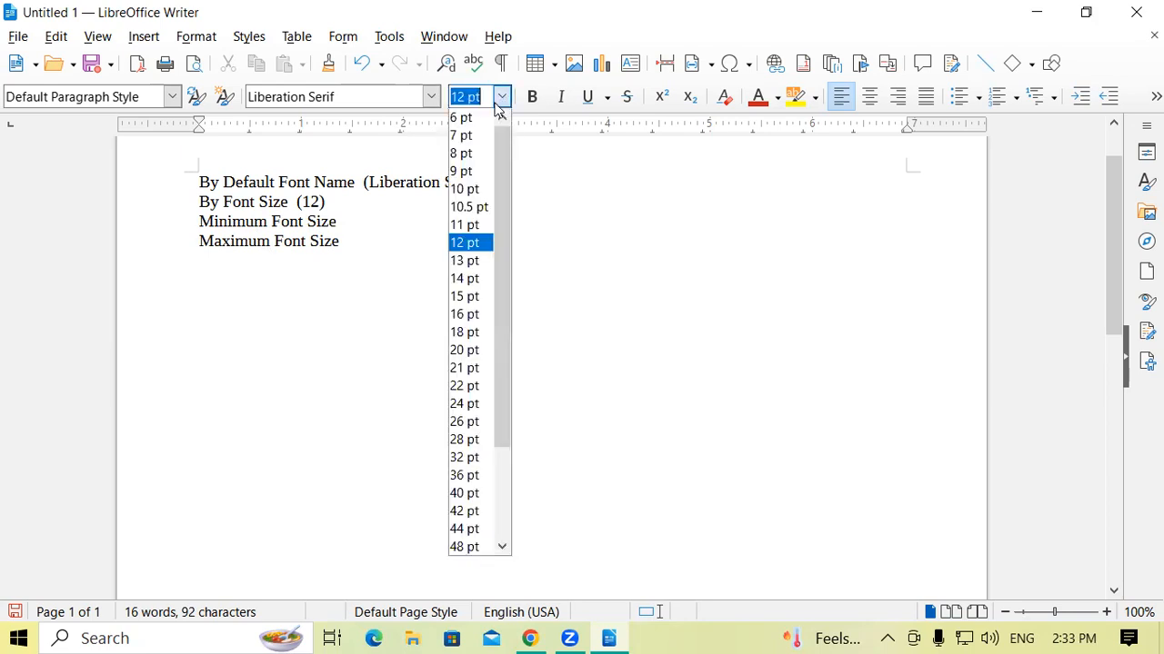
{"action": "left_click_drag", "start_coordinate": [507, 160], "coordinate": [524, 463]}
{"action": "left_click", "coordinate": [344, 225]}
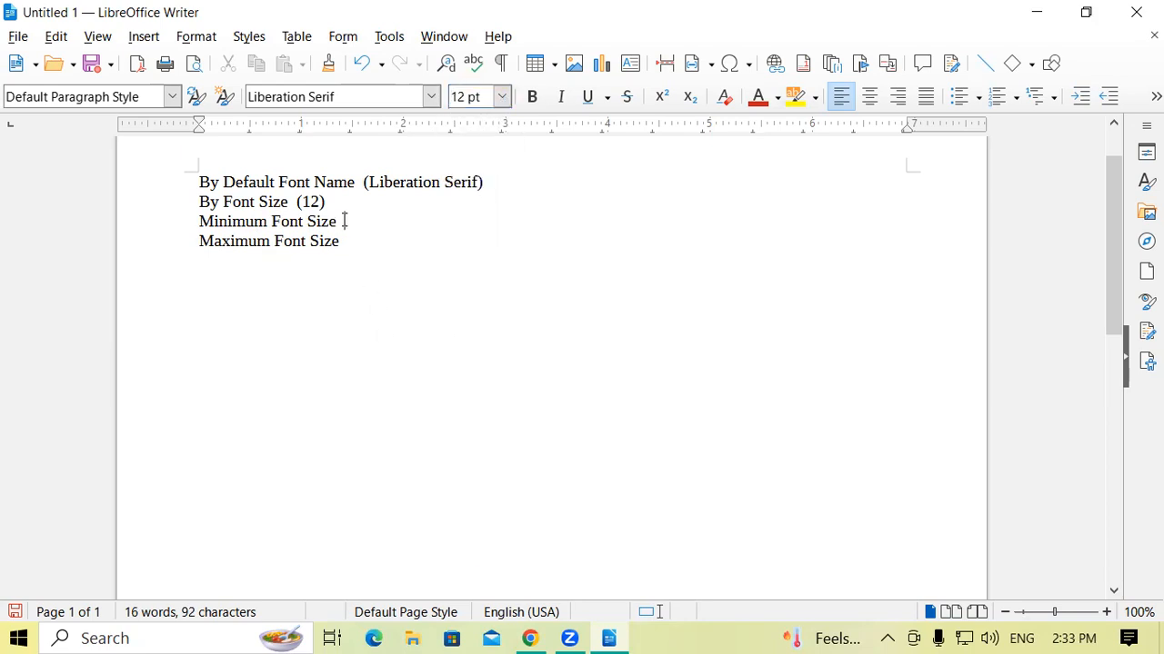
Add the value 6 to the "Minimum Font Size" line and 96 to the "Maximum Font Size" line.
{"action": "type", "text": "6"}
{"action": "left_click", "coordinate": [368, 244]}
{"action": "type", "text": "96"}
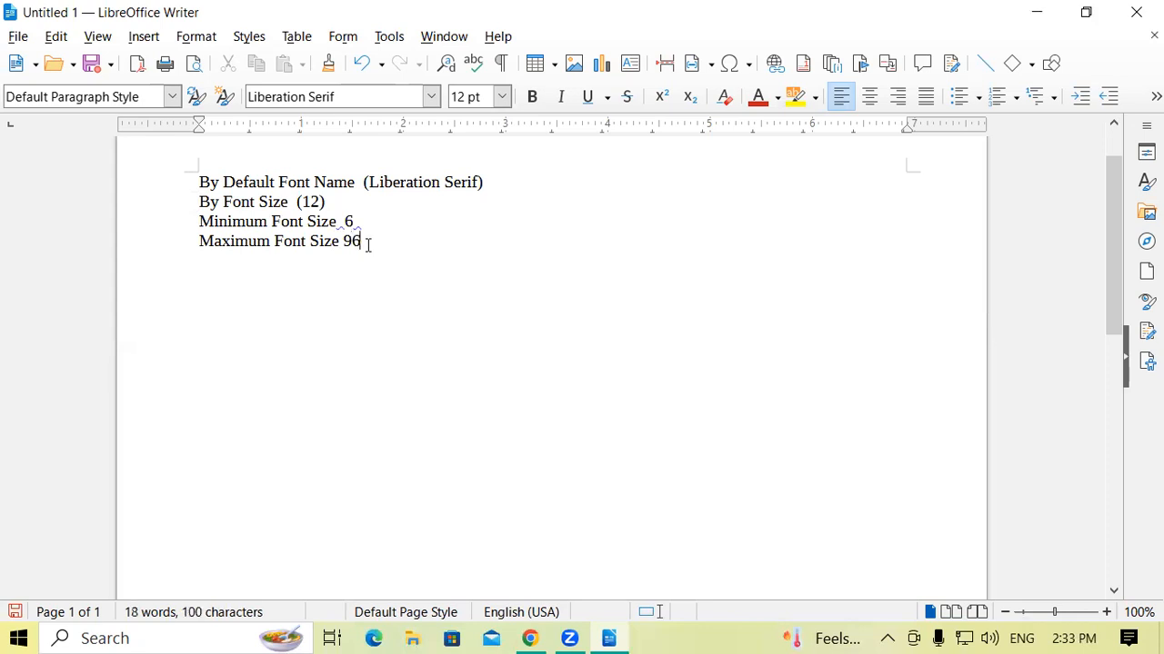
Enclose the values 6 and 96 in parentheses, with an extra space before the opening parenthesis on the minimum line.
{"action": "left_click", "coordinate": [347, 222]}
{"action": "type", "text": "("}
{"action": "left_click", "coordinate": [405, 224]}
{"action": "type", "text": "("}
{"action": "key", "text": "BackSpace"}
{"action": "type", "text": ")"}
{"action": "left_click", "coordinate": [342, 241]}
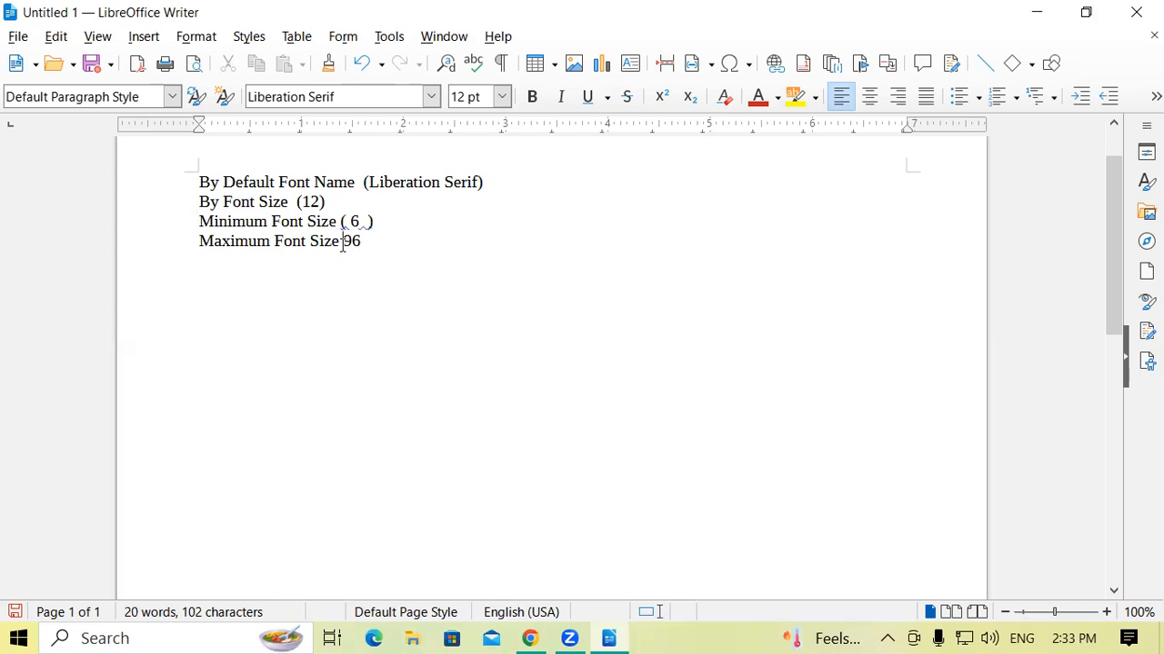
{"action": "type", "text": "(96)"}
{"action": "left_click", "coordinate": [343, 222]}
{"action": "type", "text": "("}
{"action": "left_click", "coordinate": [387, 259]}
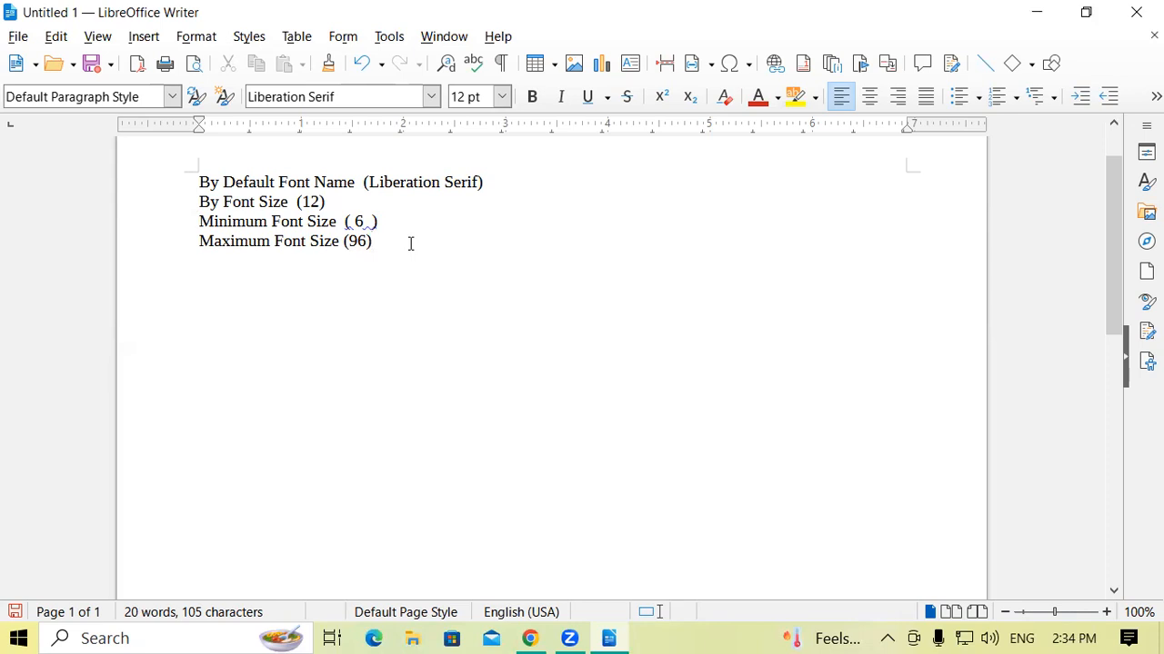
{"action": "left_click_drag", "start_coordinate": [364, 221], "coordinate": [344, 222]}
{"action": "left_click", "coordinate": [201, 240]}
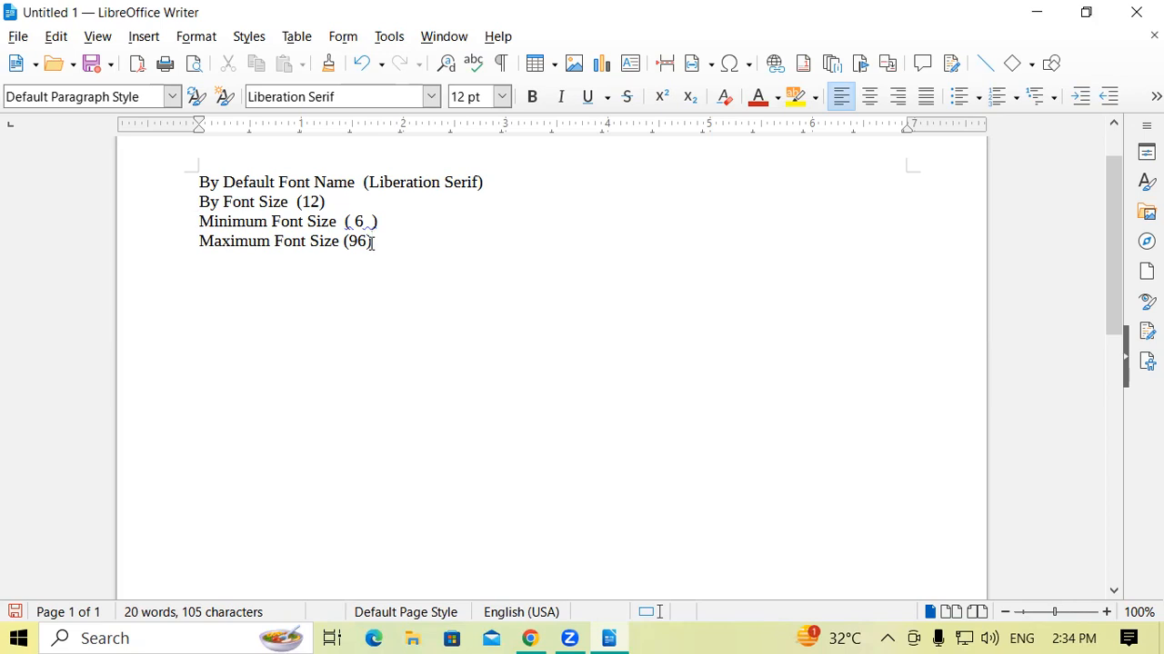
Delete all the font notes to leave the page empty.
{"action": "key", "text": "BackSpace"}
{"action": "key", "text": "BackSpace"}
{"action": "key", "text": "BackSpace"}
{"action": "key", "text": "BackSpace"}
{"action": "key", "text": "BackSpace"}
{"action": "key", "text": "BackSpace"}
{"action": "key", "text": "BackSpace"}
{"action": "key", "text": "BackSpace"}
{"action": "key", "text": "BackSpace"}
{"action": "key", "text": "BackSpace"}
{"action": "key", "text": "BackSpace"}
{"action": "key", "text": "BackSpace"}
{"action": "key", "text": "BackSpace"}
{"action": "key", "text": "BackSpace"}
{"action": "key", "text": "BackSpace"}
{"action": "key", "text": "BackSpace"}
{"action": "key", "text": "BackSpace"}
{"action": "key", "text": "BackSpace"}
{"action": "key", "text": "BackSpace"}
{"action": "key", "text": "BackSpace"}
{"action": "key", "text": "BackSpace"}
{"action": "key", "text": "BackSpace"}
{"action": "key", "text": "BackSpace"}
{"action": "key", "text": "BackSpace"}
{"action": "key", "text": "BackSpace"}
{"action": "key", "text": "BackSpace"}
{"action": "key", "text": "BackSpace"}
{"action": "key", "text": "BackSpace"}
{"action": "key", "text": "BackSpace"}
{"action": "key", "text": "BackSpace"}
{"action": "key", "text": "BackSpace"}
{"action": "key", "text": "BackSpace"}
{"action": "key", "text": "BackSpace"}
{"action": "key", "text": "BackSpace"}
{"action": "key", "text": "BackSpace"}
{"action": "key", "text": "BackSpace"}
{"action": "key", "text": "BackSpace"}
{"action": "key", "text": "BackSpace"}
{"action": "key", "text": "BackSpace"}
{"action": "key", "text": "BackSpace"}
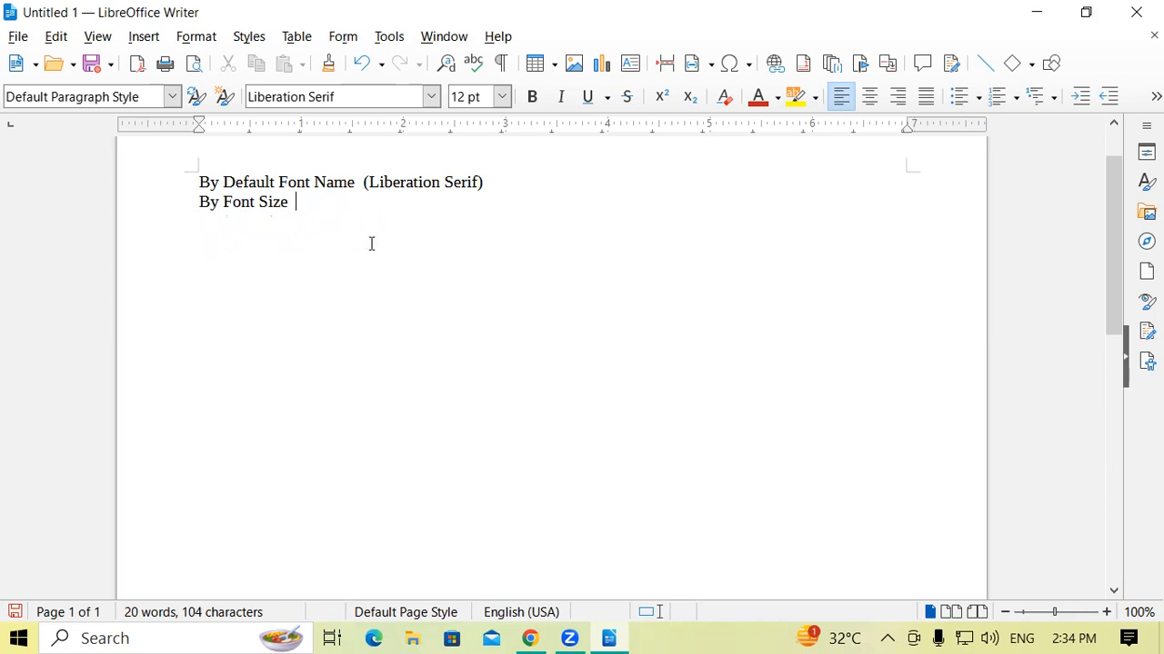
{"action": "key", "text": "BackSpace"}
{"action": "key", "text": "BackSpace"}
{"action": "key", "text": "BackSpace"}
{"action": "key", "text": "BackSpace"}
{"action": "key", "text": "BackSpace"}
{"action": "key", "text": "BackSpace"}
{"action": "key", "text": "BackSpace"}
{"action": "key", "text": "BackSpace"}
{"action": "key", "text": "BackSpace"}
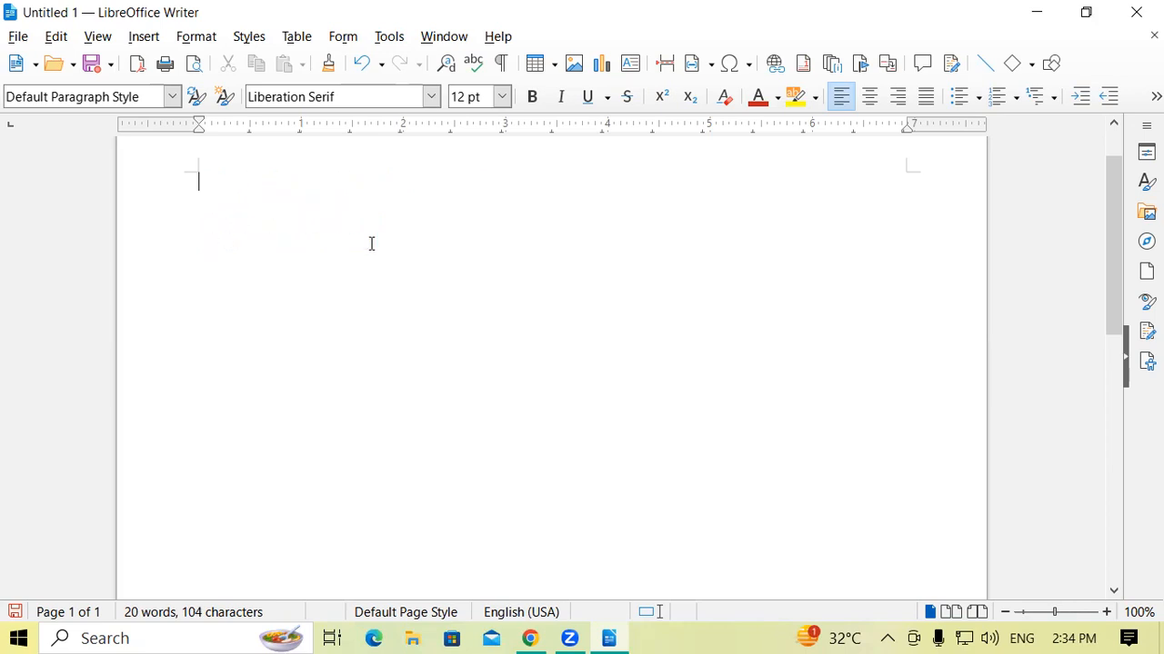
Write the heading "Gayatri Institute of Technology" on the first line.
{"action": "type", "text": "Gayatri "}
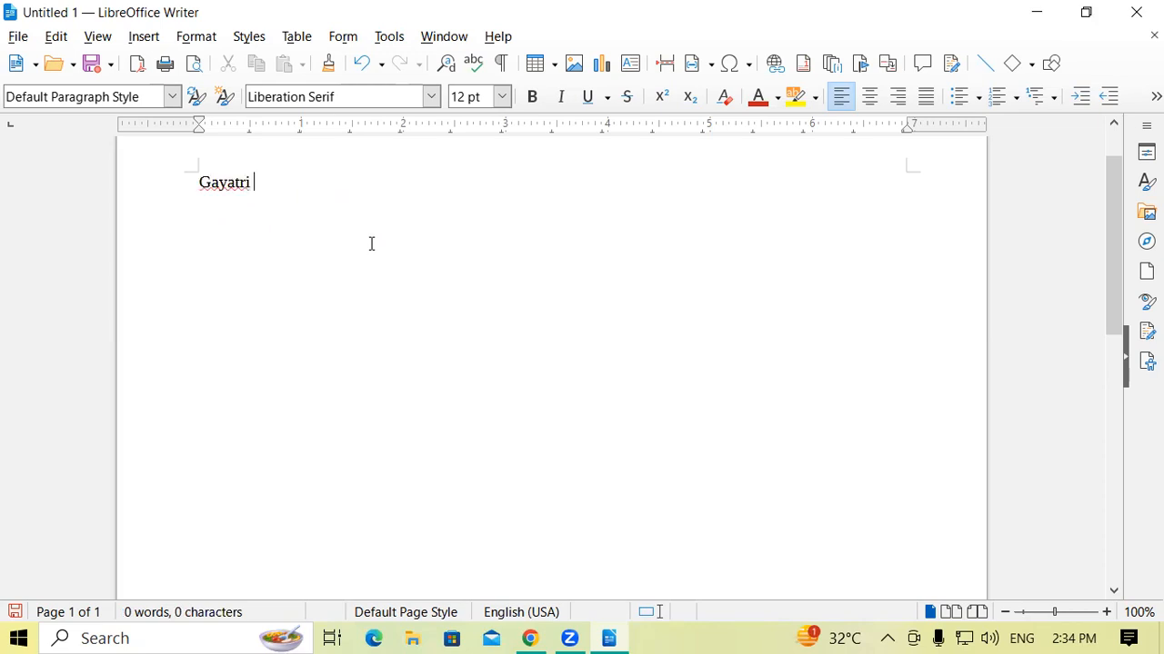
{"action": "type", "text": "Institute of Te "}
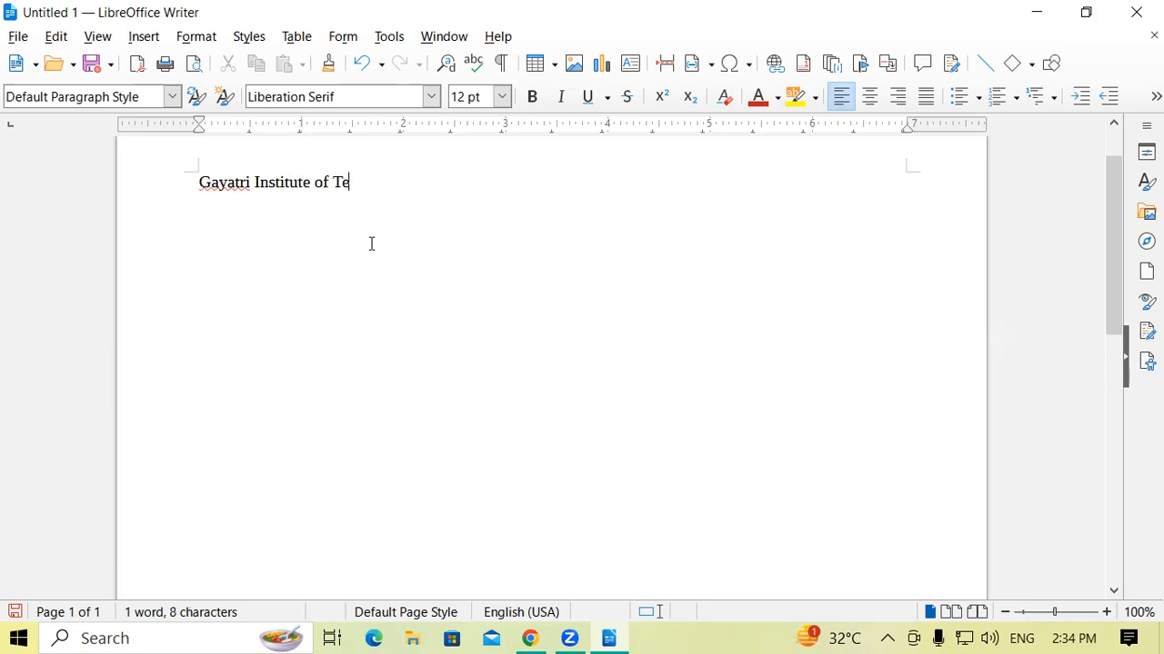
{"action": "type", "text": "chnology"}
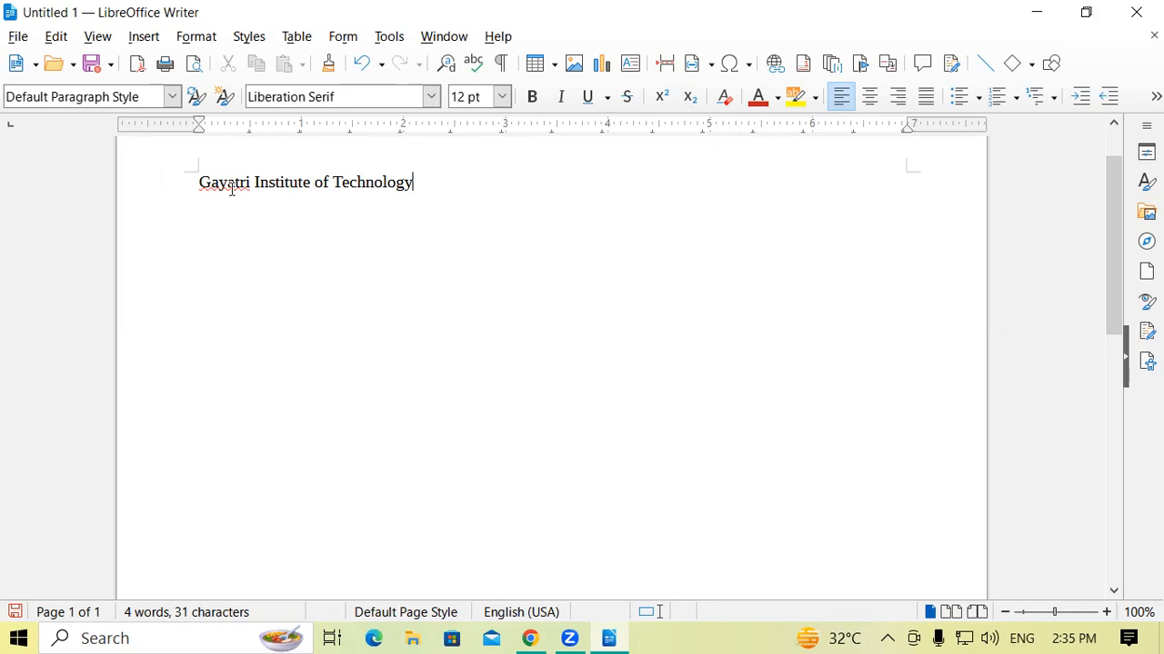
Add the flagged word "Gayatri" to the spelling dictionary.
{"action": "right_click", "coordinate": [231, 192]}
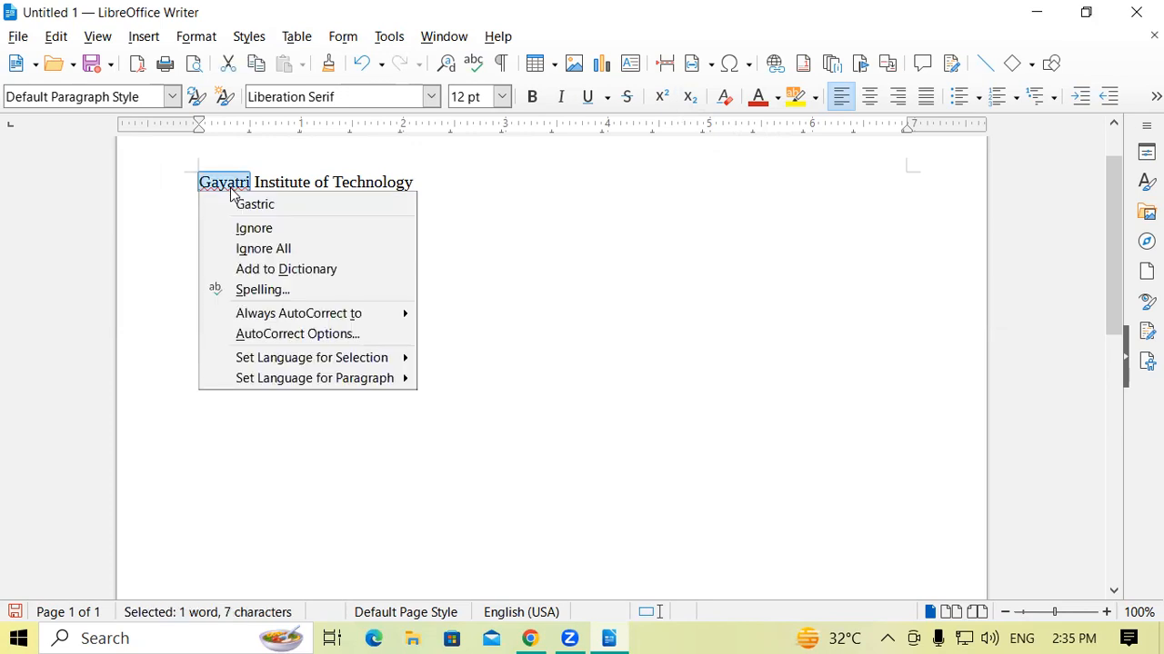
{"action": "left_click", "coordinate": [296, 271]}
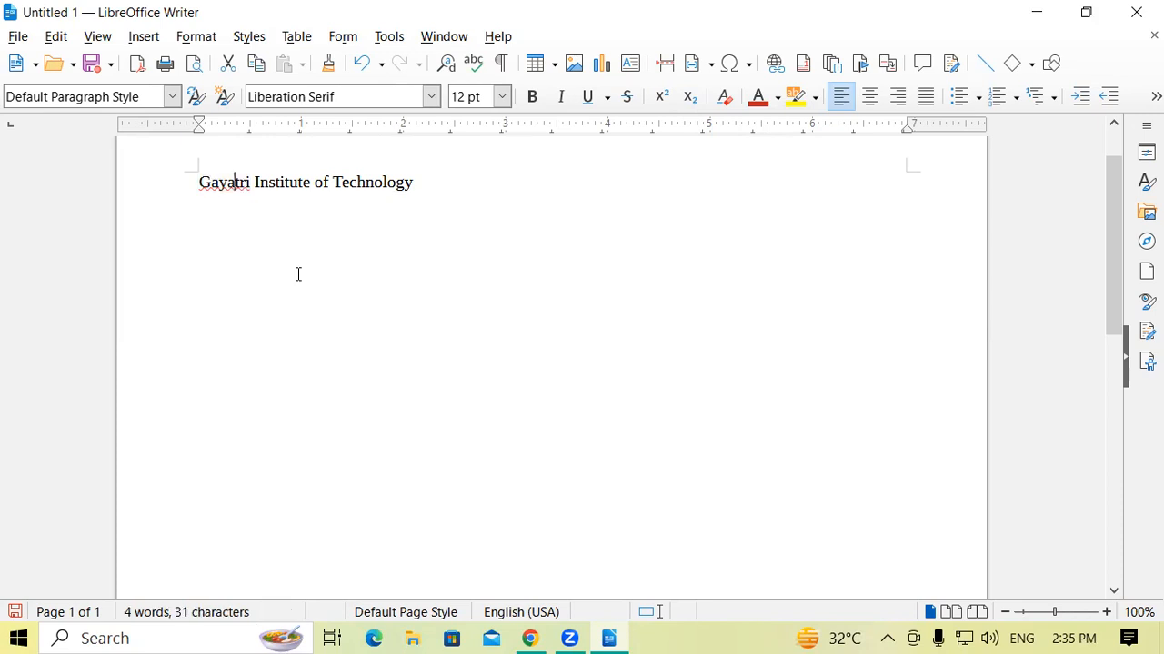
{"action": "left_click", "coordinate": [473, 181]}
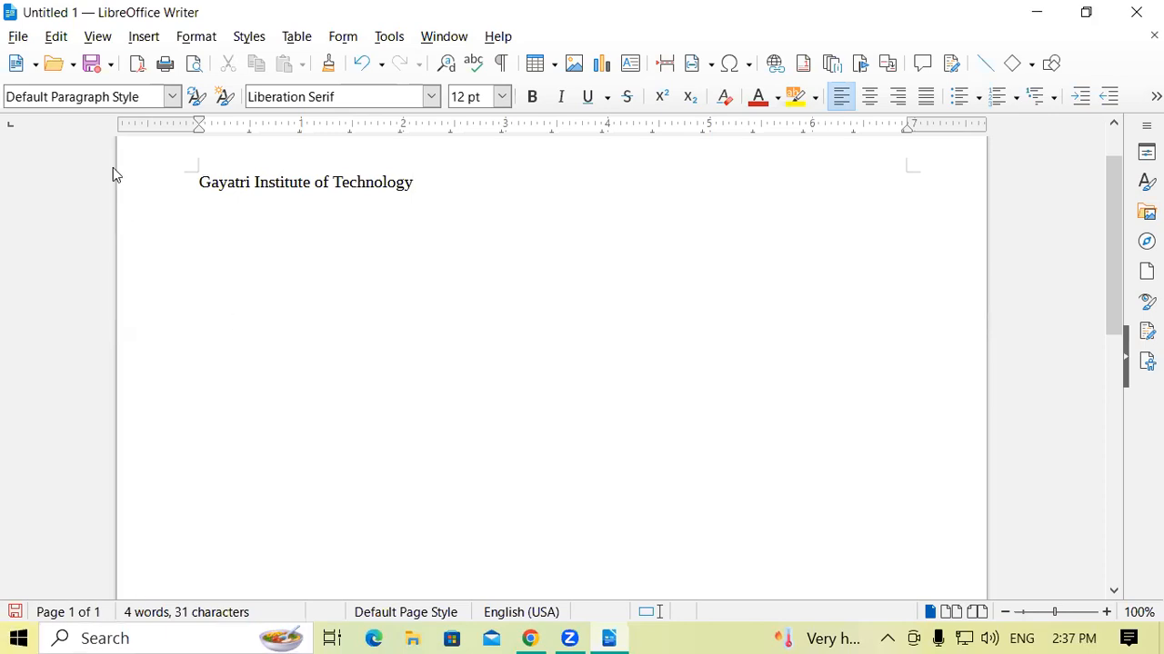
Set the heading's font size to 20 pt.
{"action": "left_click_drag", "start_coordinate": [198, 182], "coordinate": [421, 186]}
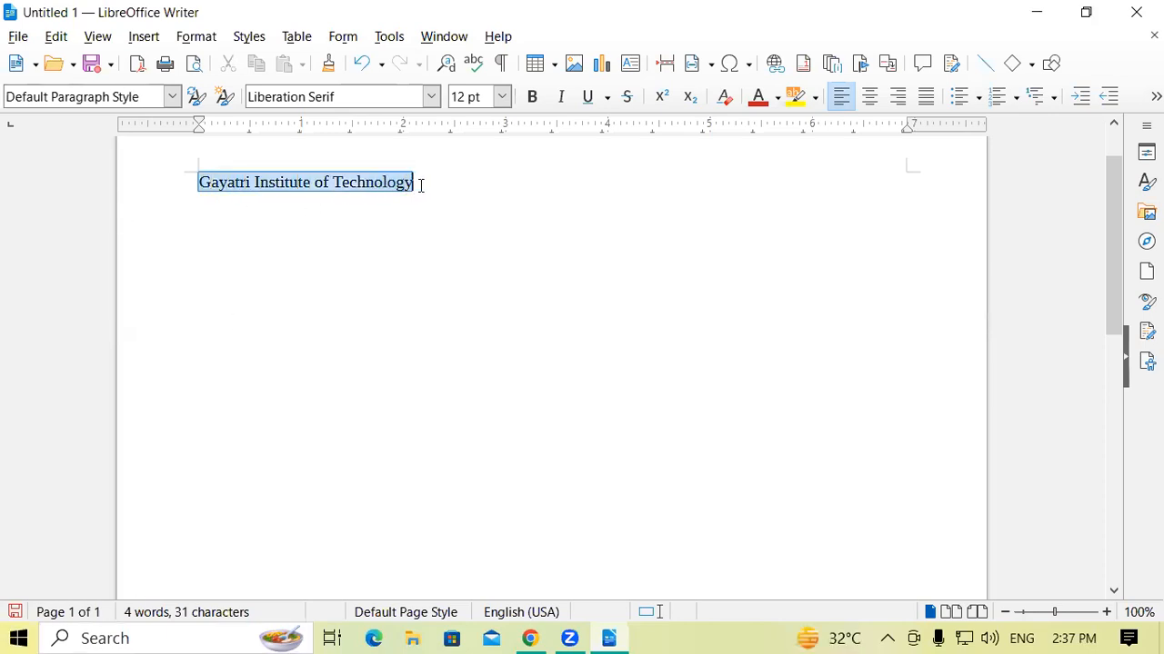
{"action": "left_click", "coordinate": [501, 97]}
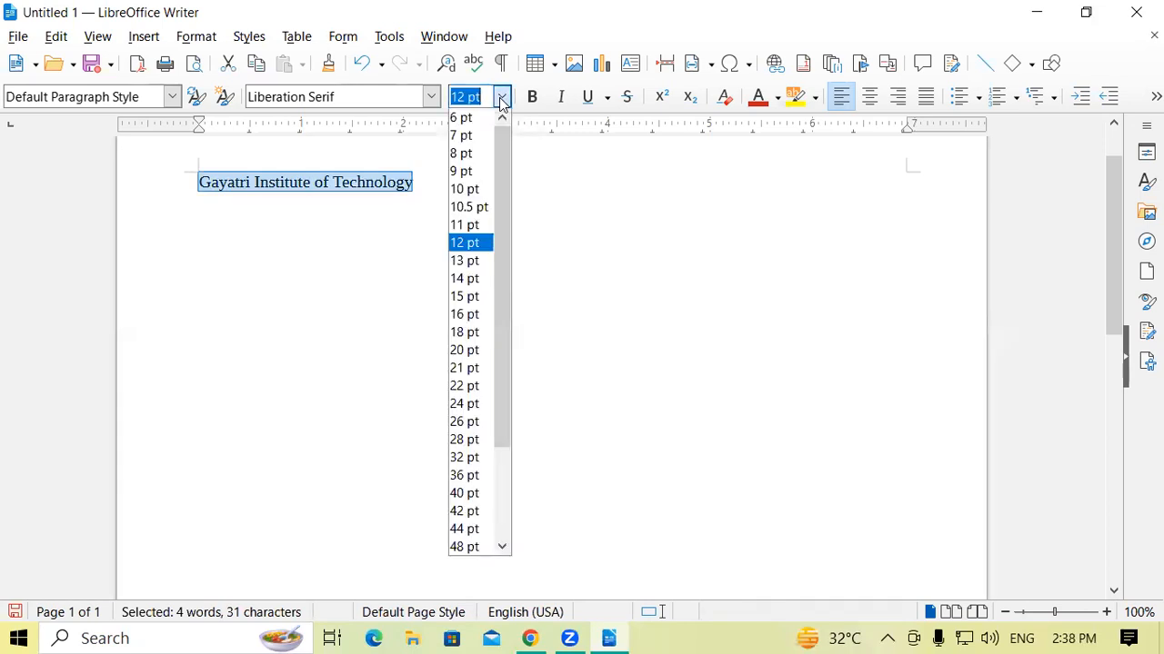
{"action": "left_click", "coordinate": [464, 351]}
{"action": "left_click", "coordinate": [584, 198]}
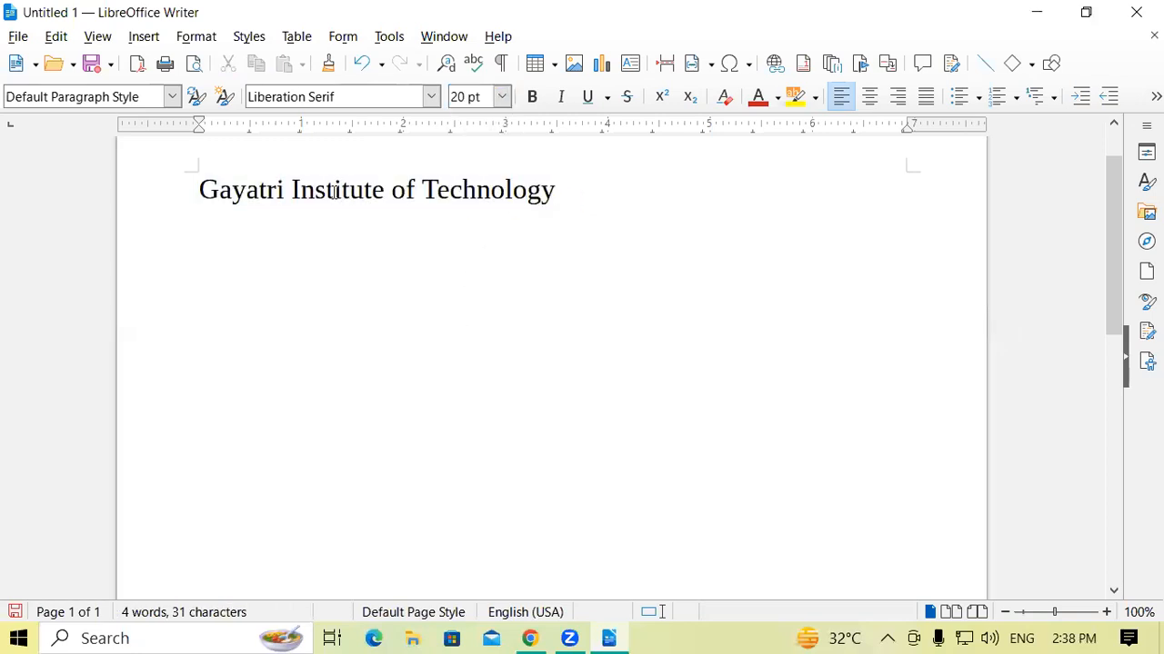
Shift the heading to the middle of the line with leading spaces and add a new line below it.
{"action": "left_click", "coordinate": [197, 188]}
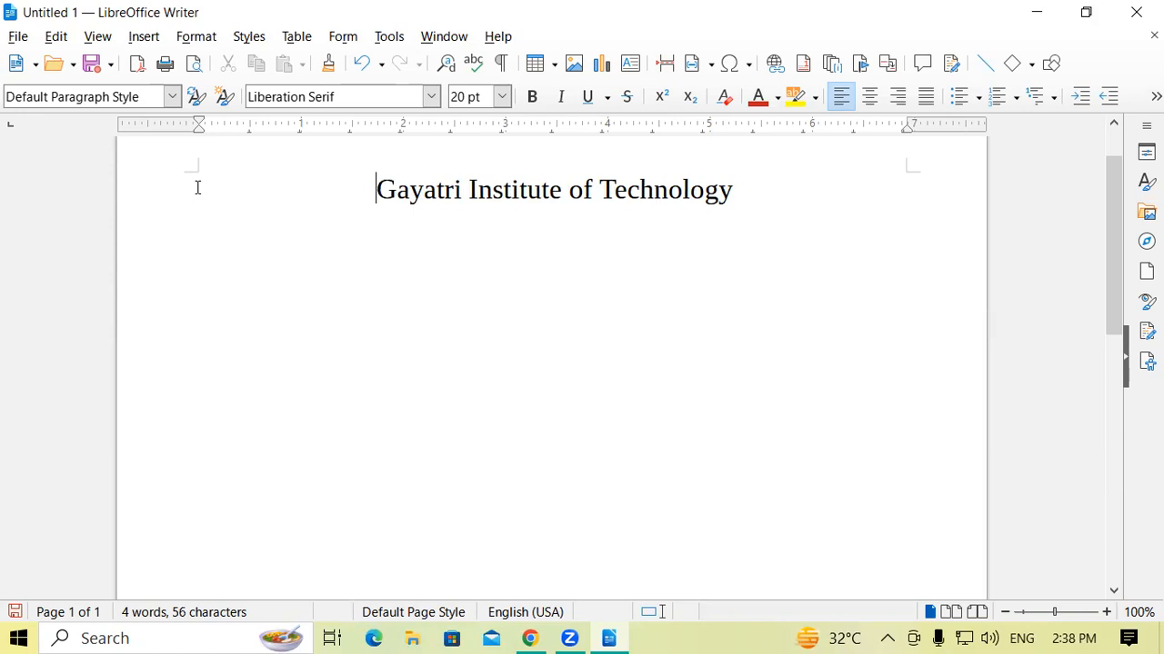
{"action": "left_click", "coordinate": [774, 190]}
{"action": "key", "text": "Return"}
Make the heading "Gayatri Institute of Technology" bold.
{"action": "left_click_drag", "start_coordinate": [377, 191], "coordinate": [749, 198]}
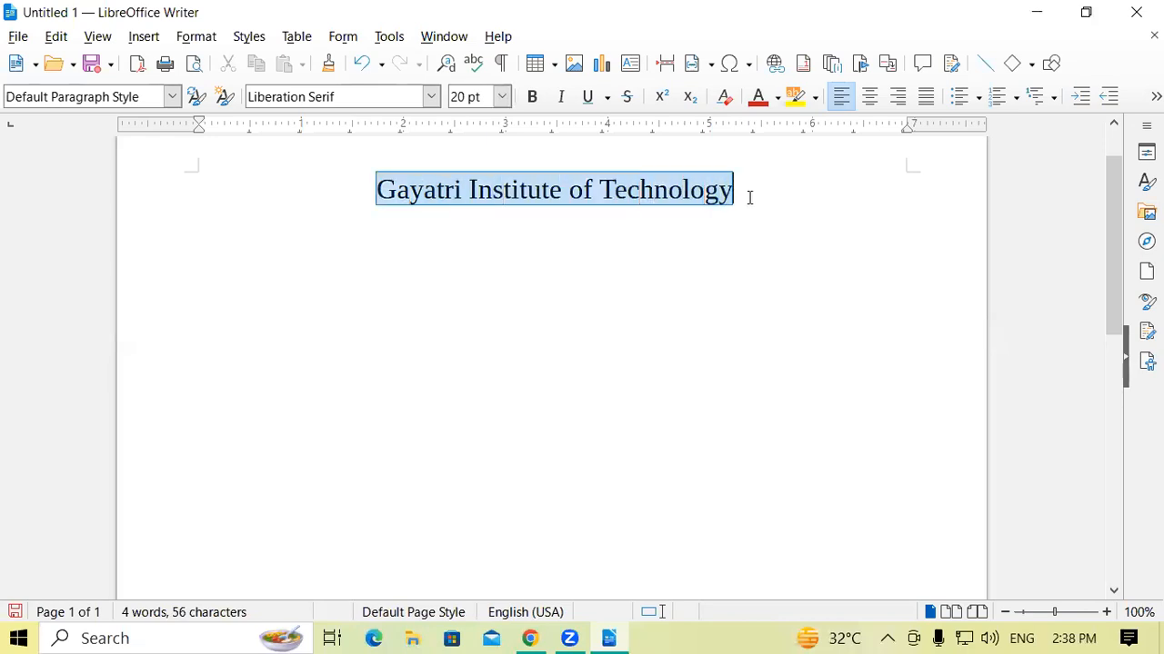
{"action": "left_click", "coordinate": [532, 99]}
{"action": "left_click", "coordinate": [786, 211]}
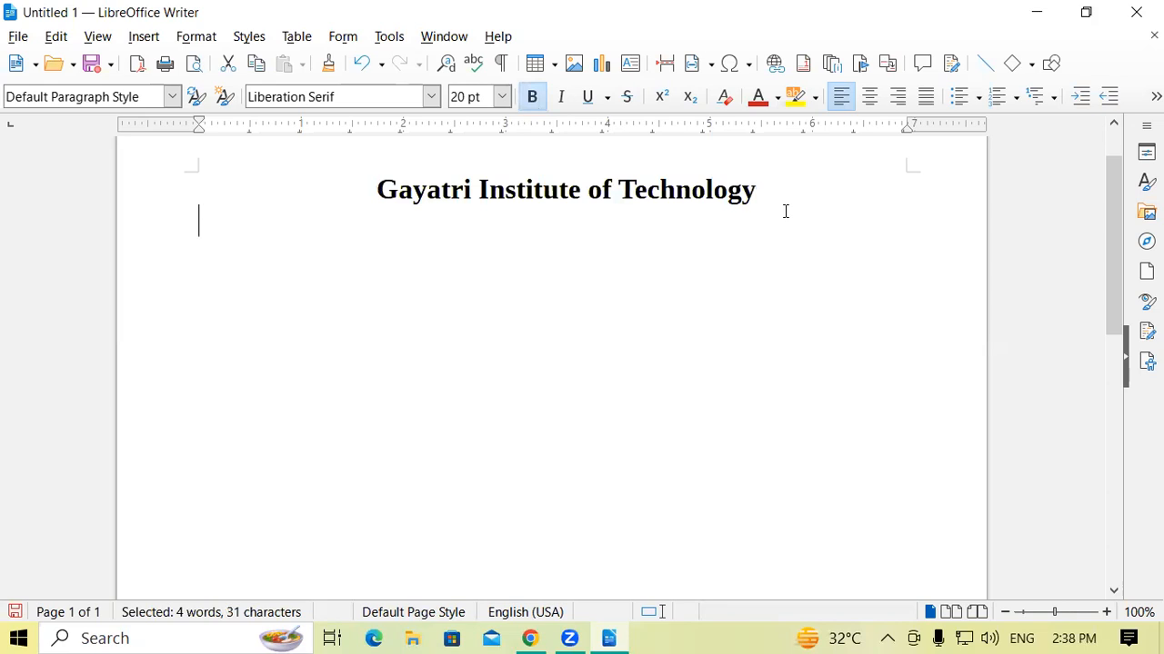
Color the heading text Dark Red 2 and highlight it in yellow.
{"action": "left_click_drag", "start_coordinate": [756, 191], "coordinate": [369, 179]}
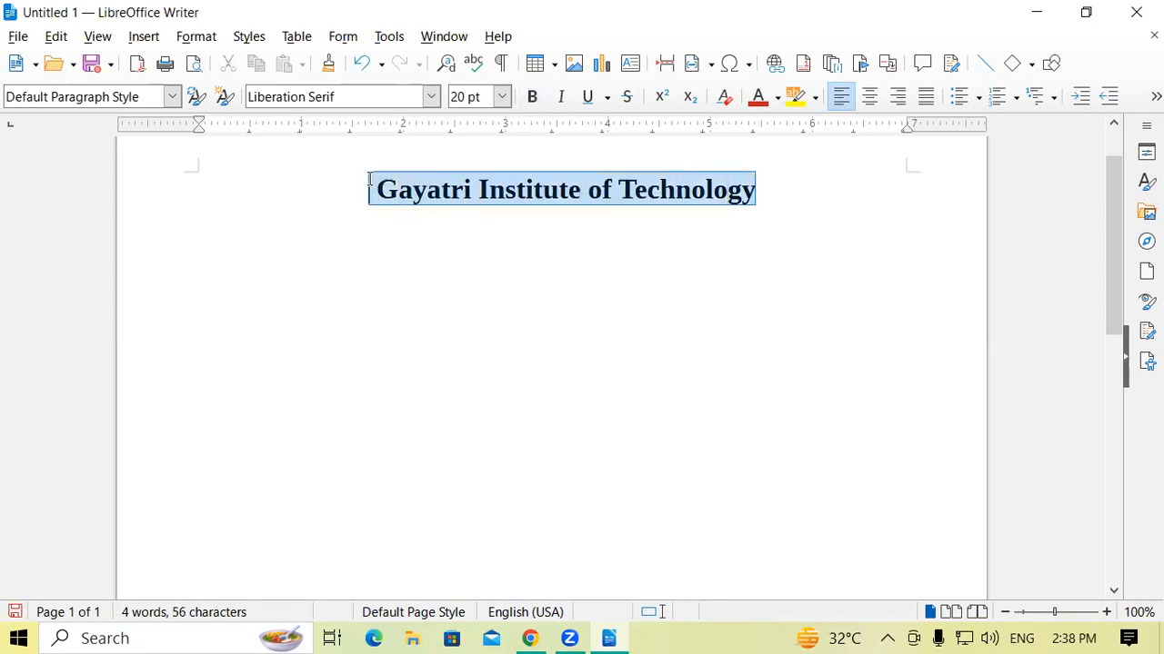
{"action": "left_click", "coordinate": [758, 100]}
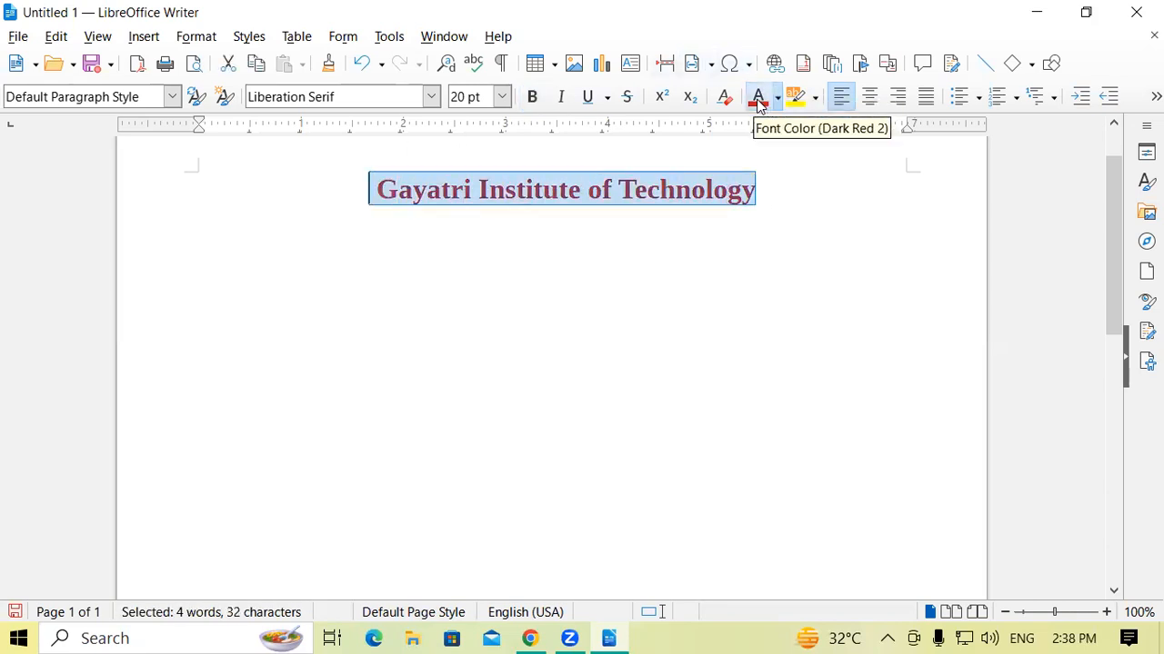
{"action": "left_click", "coordinate": [762, 190]}
{"action": "left_click_drag", "start_coordinate": [712, 191], "coordinate": [773, 202]}
{"action": "left_click", "coordinate": [795, 100]}
{"action": "left_click", "coordinate": [797, 192]}
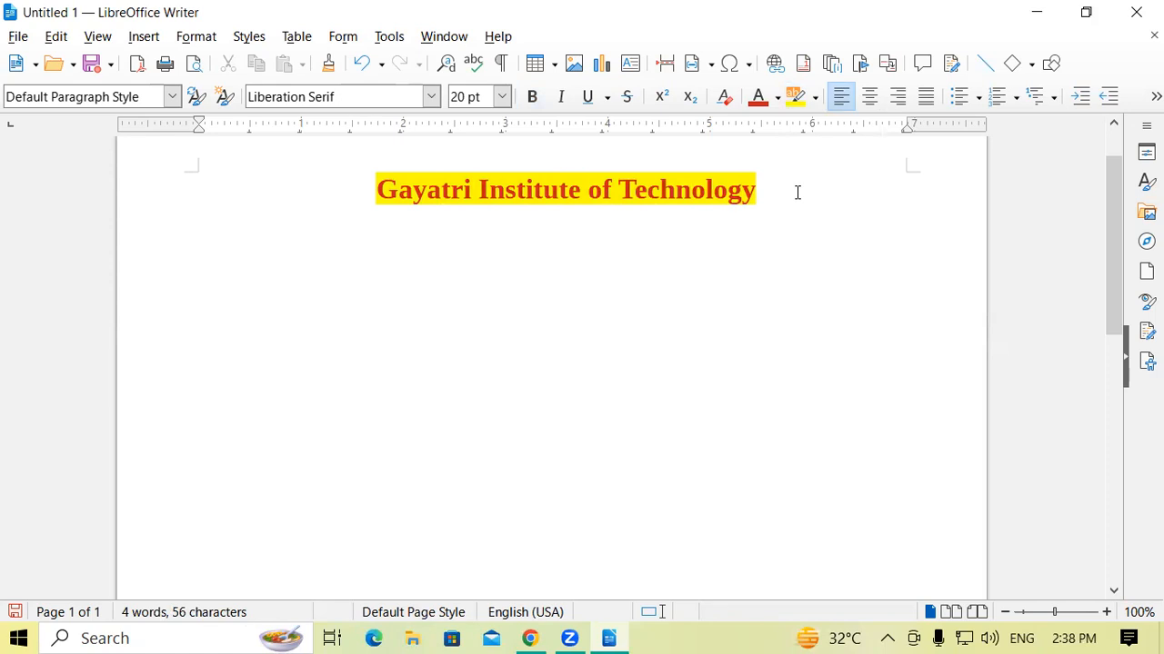
Write the institute's address on the line below the heading, followed by a line break.
{"action": "key", "text": "Return"}
{"action": "type", "text": "Railway sa"}
{"action": "key", "text": "BackSpace"}
{"action": "key", "text": "BackSpace"}
{"action": "type", "text": "S"}
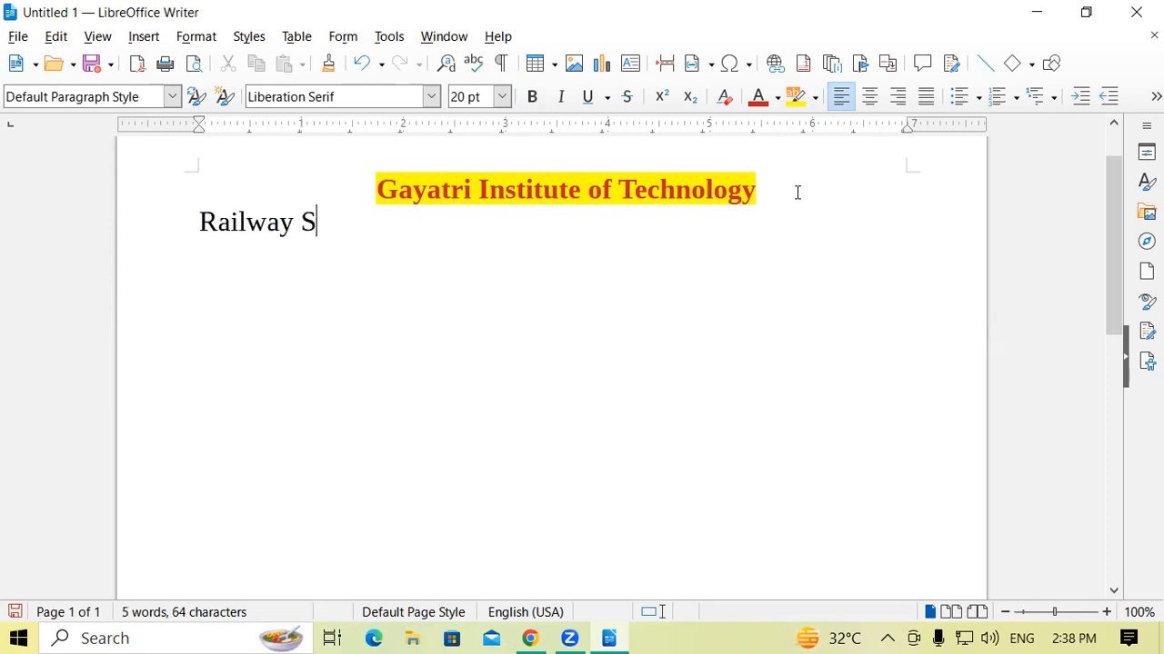
{"action": "type", "text": "tation Road Padrauna Kushinagar"}
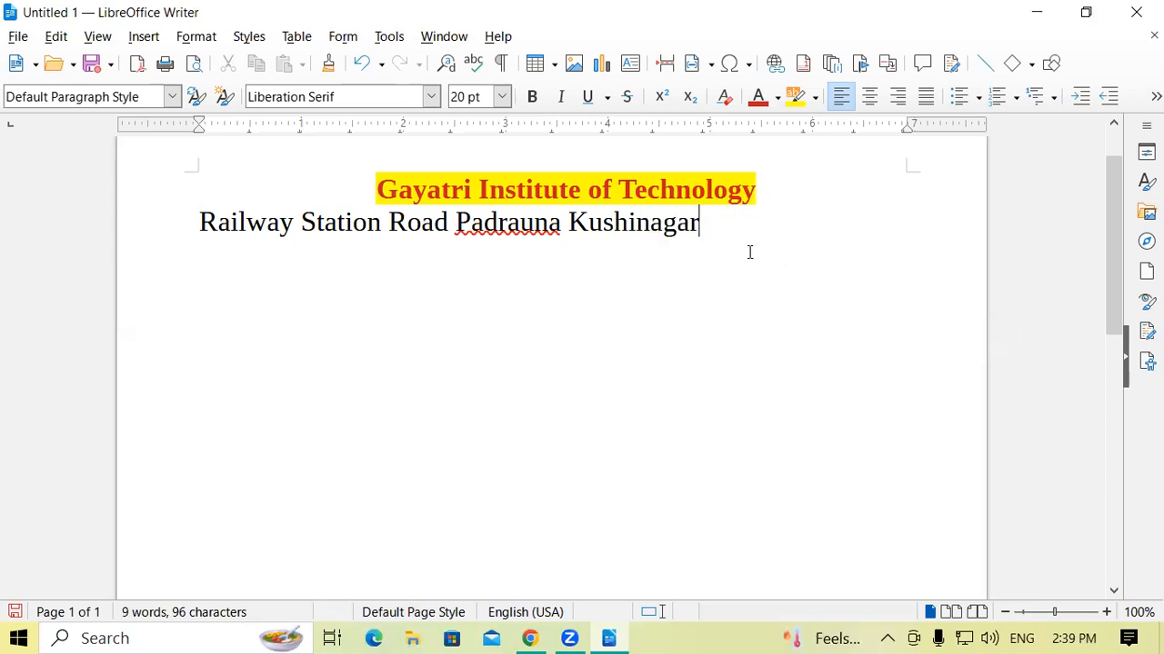
{"action": "key", "text": "Return"}
Add the two flagged place names in the address line to the spelling dictionary.
{"action": "right_click", "coordinate": [493, 232]}
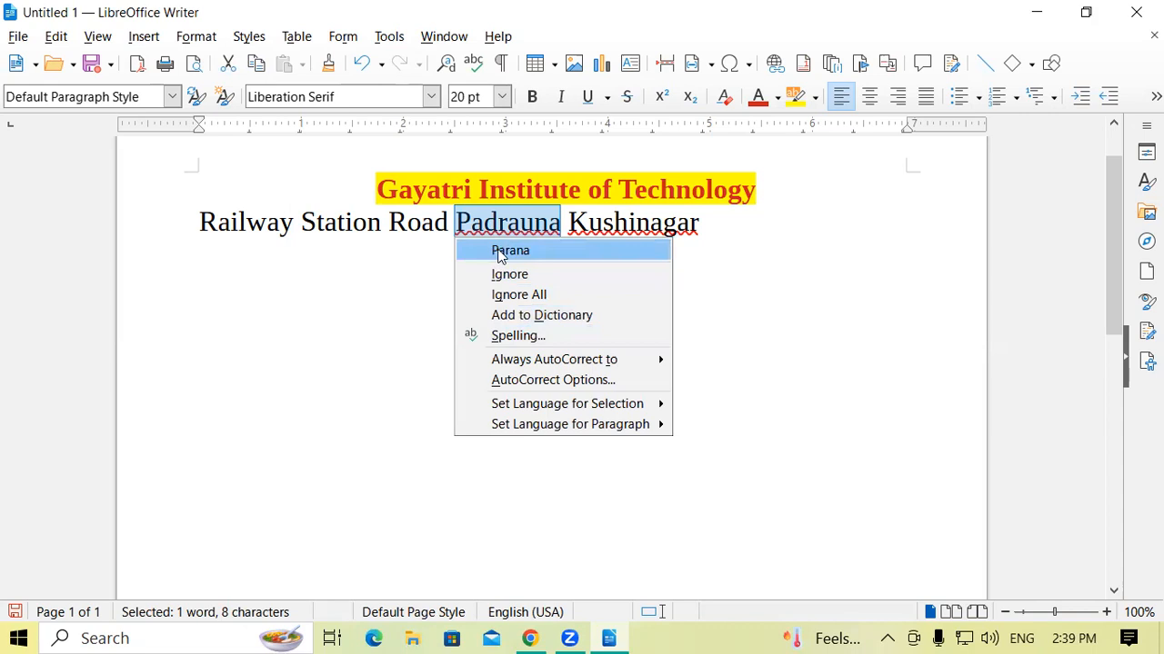
{"action": "left_click", "coordinate": [536, 316]}
{"action": "right_click", "coordinate": [622, 235]}
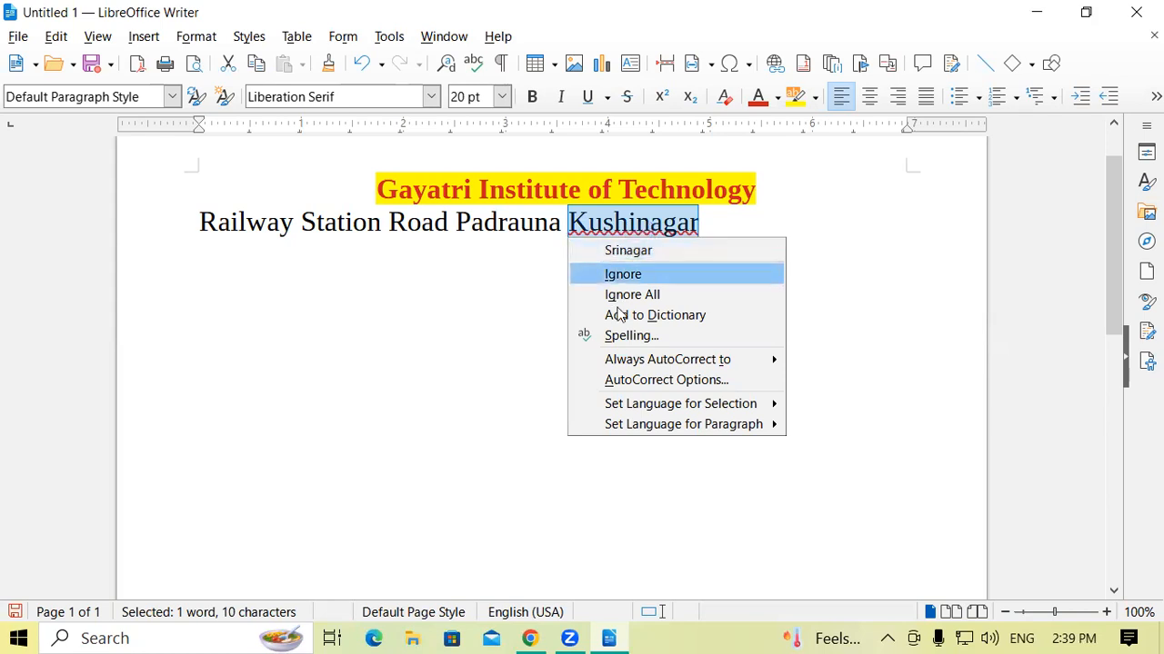
{"action": "left_click", "coordinate": [645, 316]}
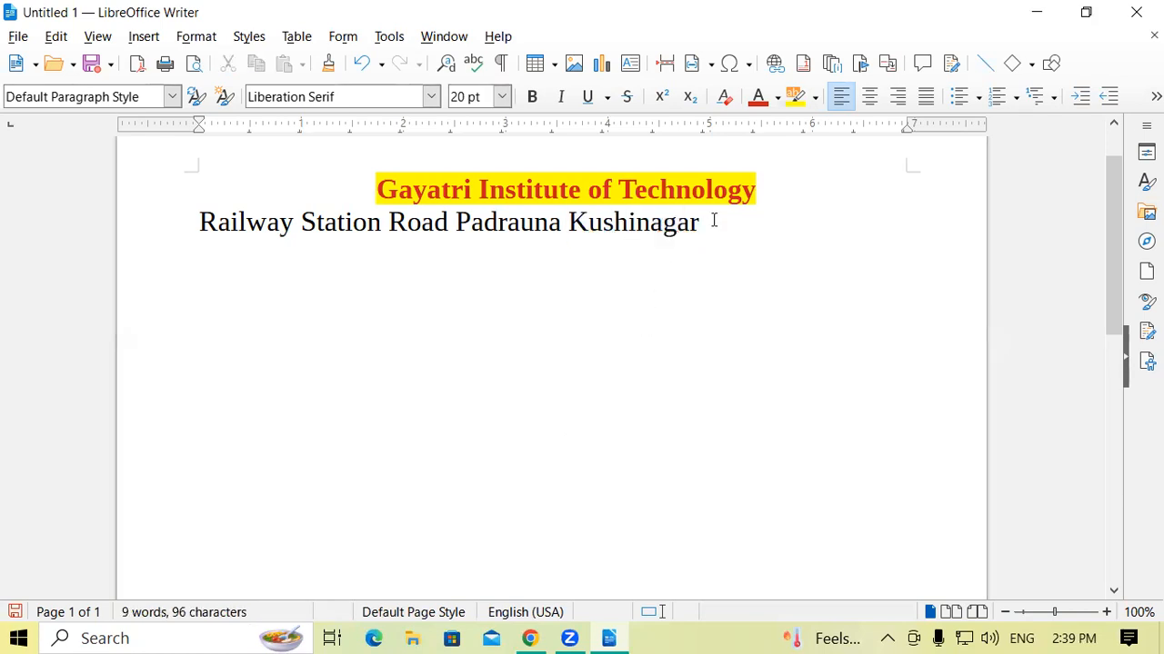
Set the address line's font size to 12 pt and shift it with leading spaces to sit centered under the heading.
{"action": "left_click_drag", "start_coordinate": [200, 221], "coordinate": [700, 227]}
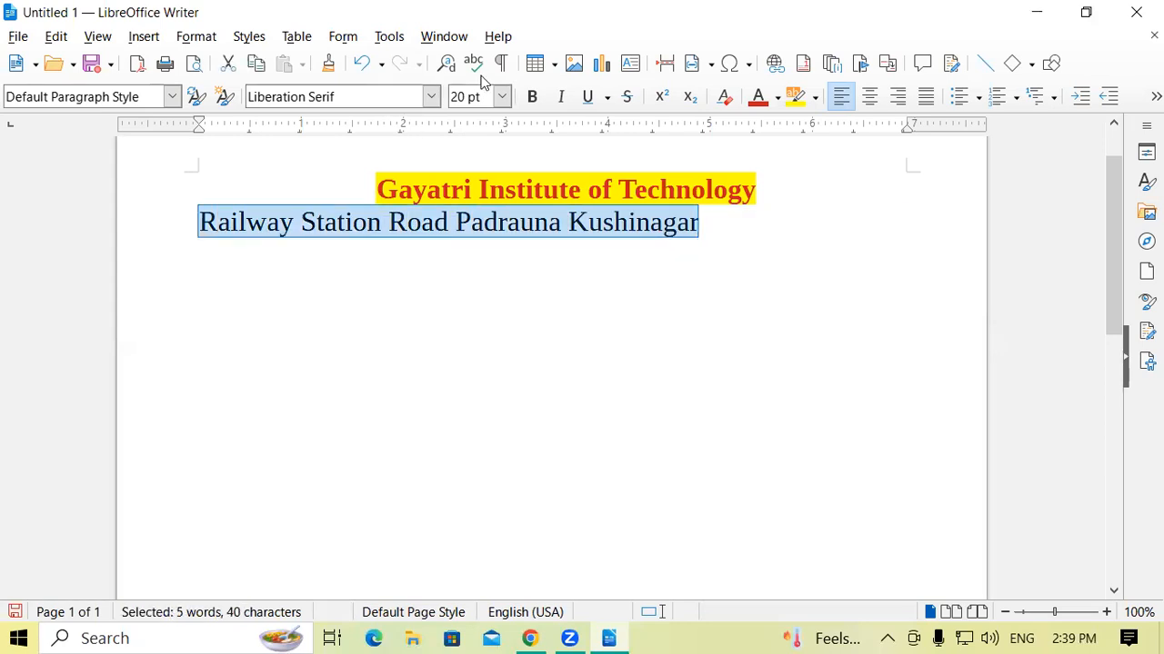
{"action": "left_click", "coordinate": [502, 96]}
{"action": "left_click", "coordinate": [471, 189]}
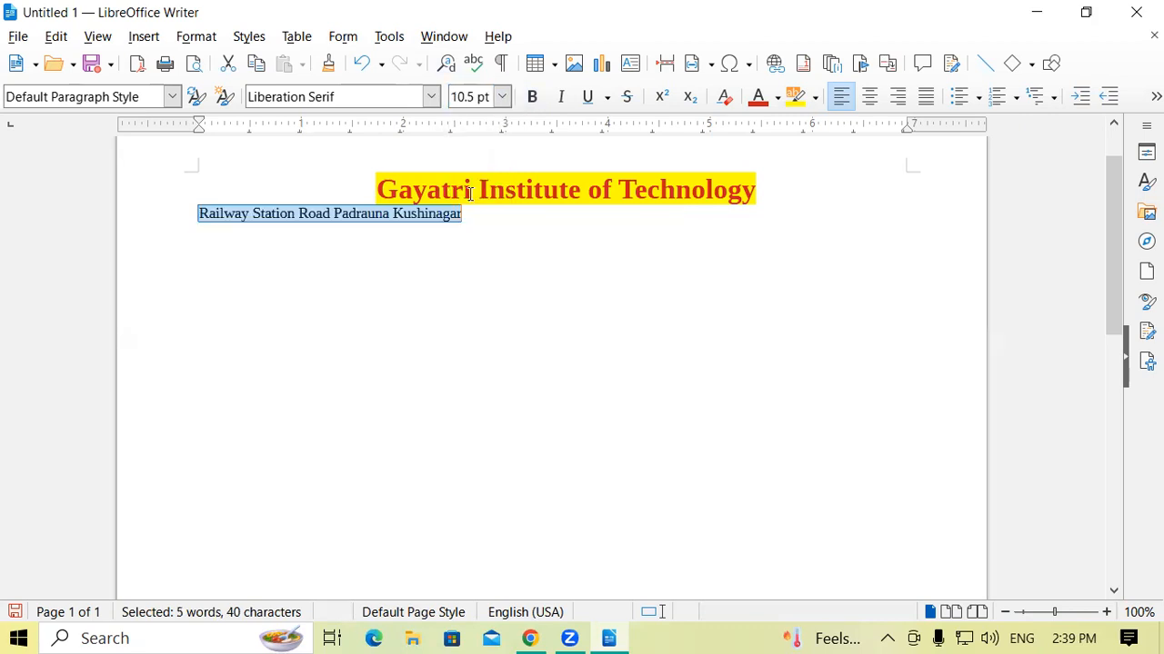
{"action": "left_click", "coordinate": [502, 97]}
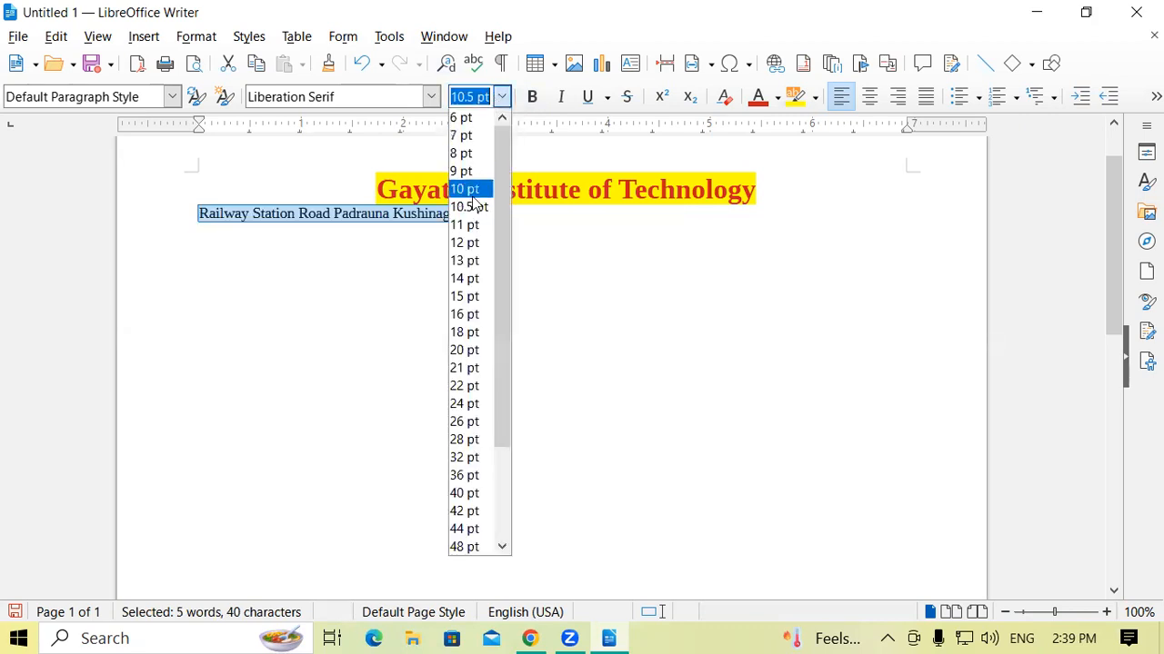
{"action": "left_click", "coordinate": [468, 239]}
{"action": "left_click", "coordinate": [220, 229]}
{"action": "left_click", "coordinate": [200, 215]}
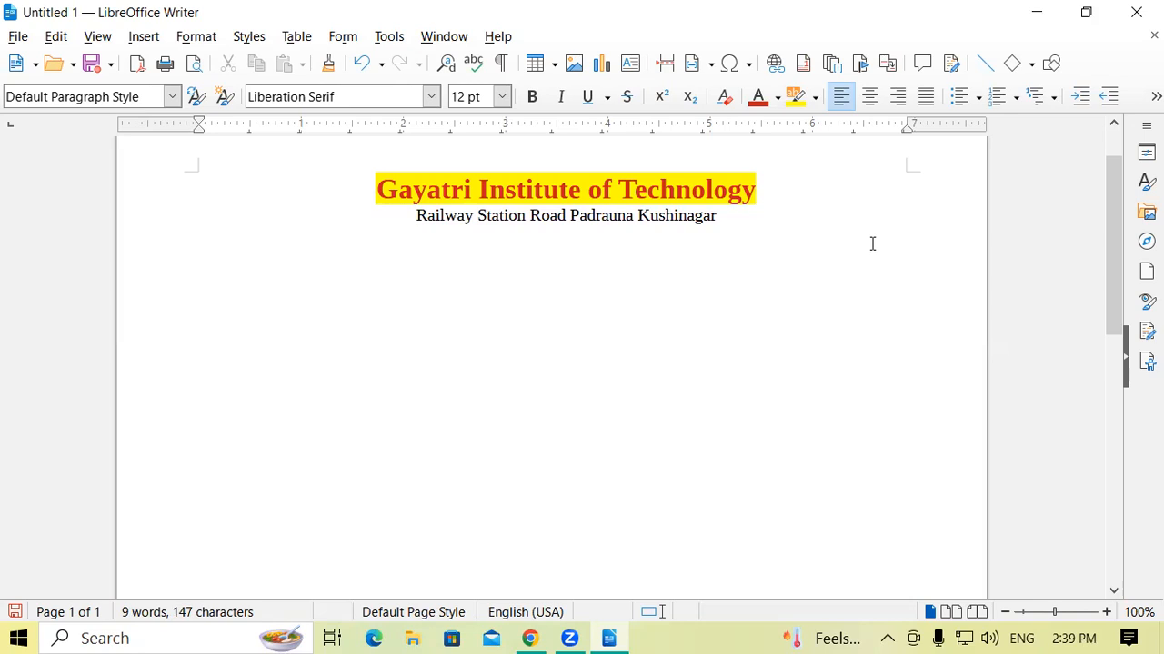
Make the address line under the heading bold.
{"action": "left_click_drag", "start_coordinate": [715, 216], "coordinate": [414, 215]}
{"action": "left_click", "coordinate": [532, 97]}
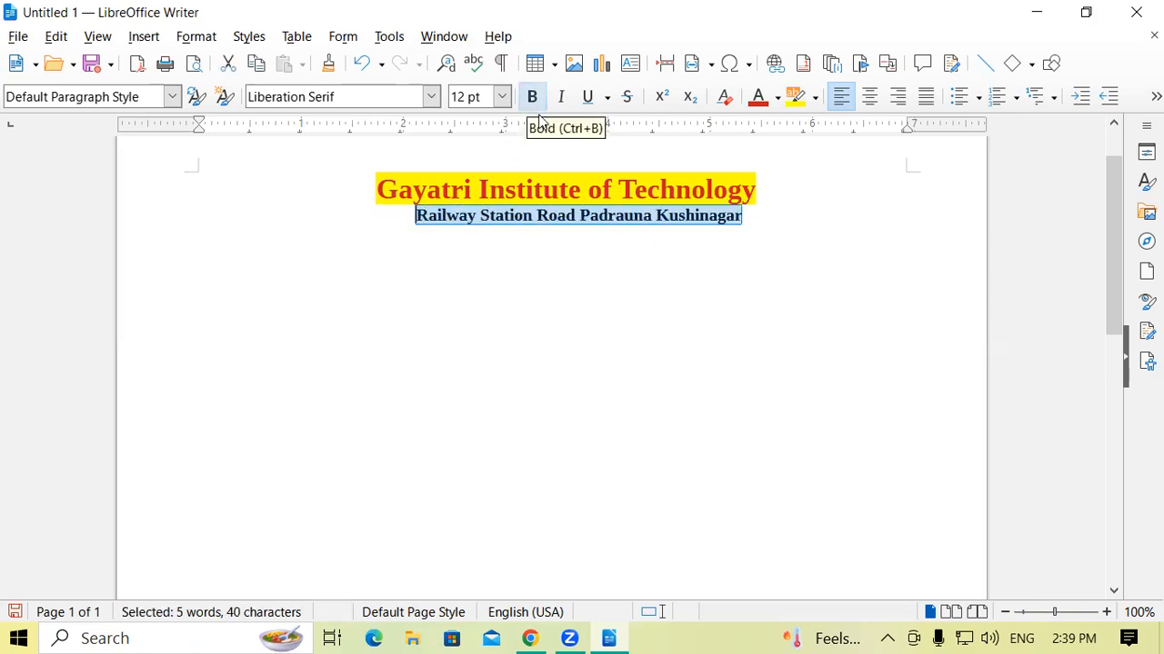
{"action": "left_click", "coordinate": [800, 236]}
Reduce the address line's font size to 11 pt and re-center it with one more leading space.
{"action": "left_click_drag", "start_coordinate": [744, 216], "coordinate": [415, 216]}
{"action": "left_click", "coordinate": [501, 96]}
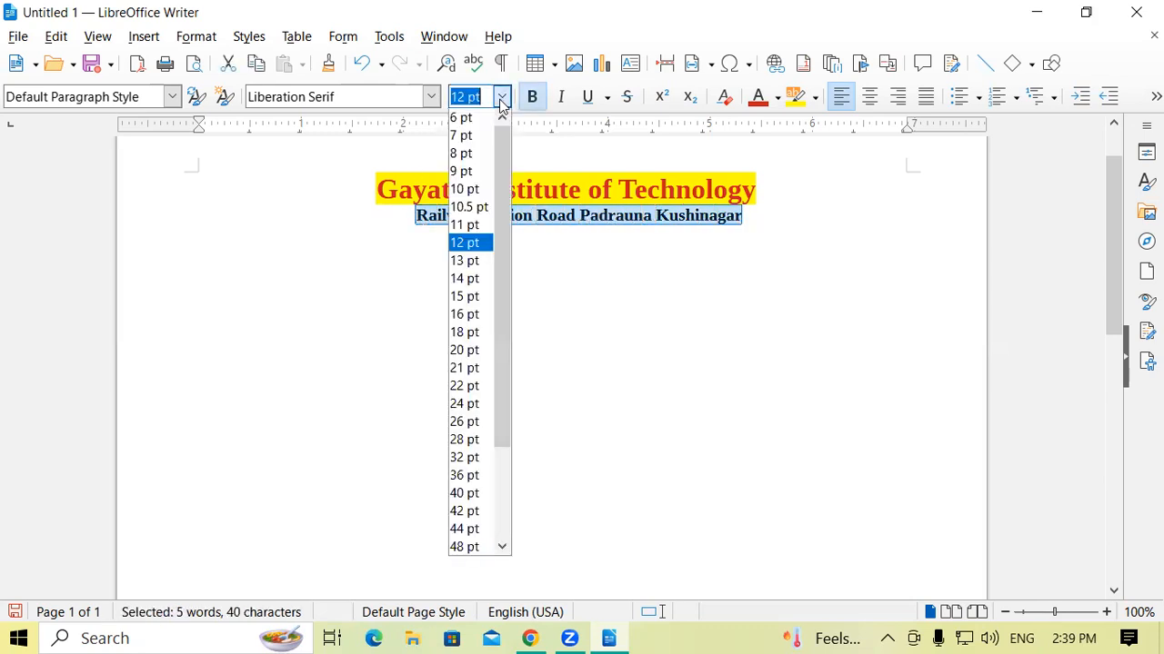
{"action": "left_click", "coordinate": [464, 225]}
{"action": "left_click", "coordinate": [723, 248]}
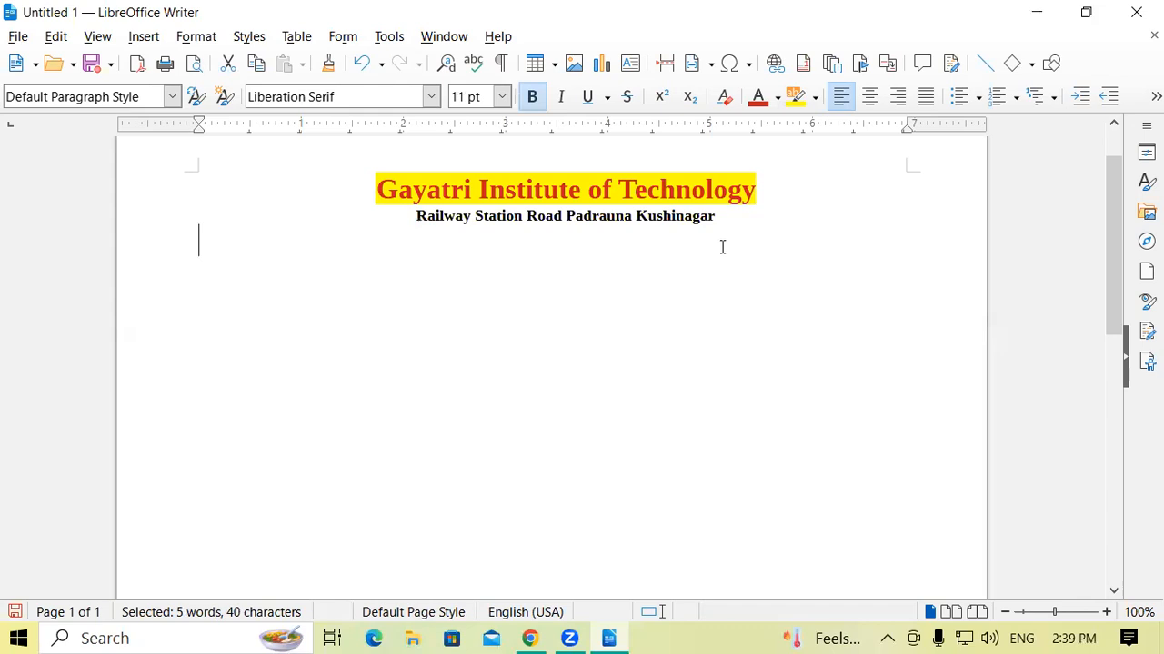
{"action": "left_click", "coordinate": [418, 216]}
Add the line "Registration Form" directly below the address line.
{"action": "left_click", "coordinate": [754, 221]}
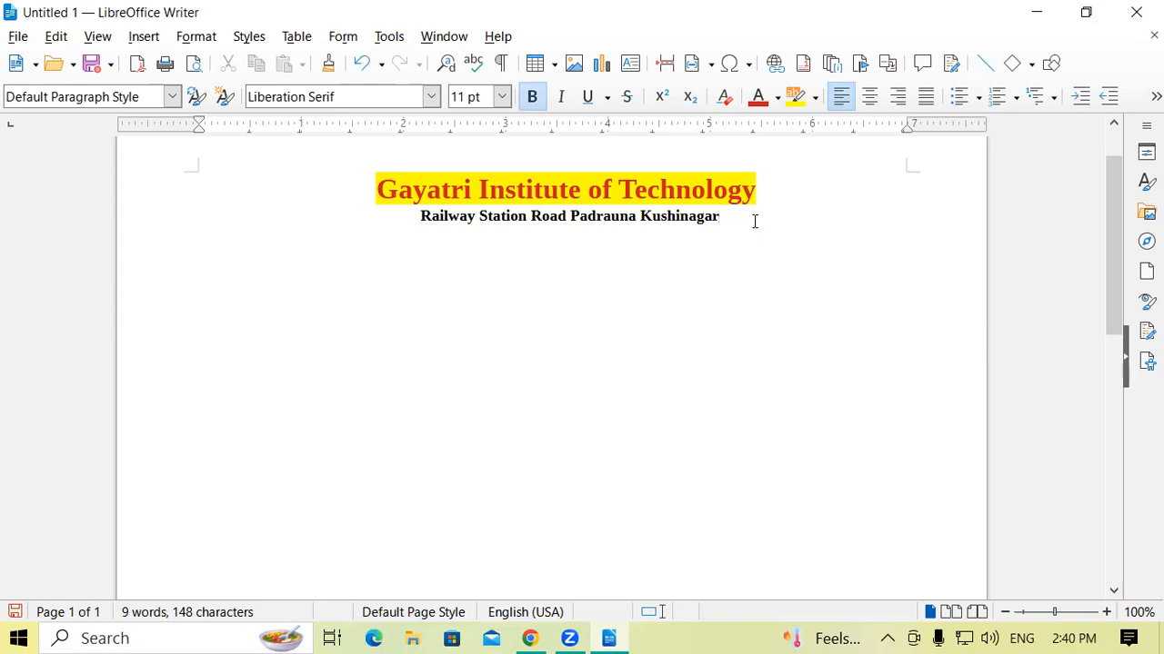
{"action": "type", "text": "Registra"}
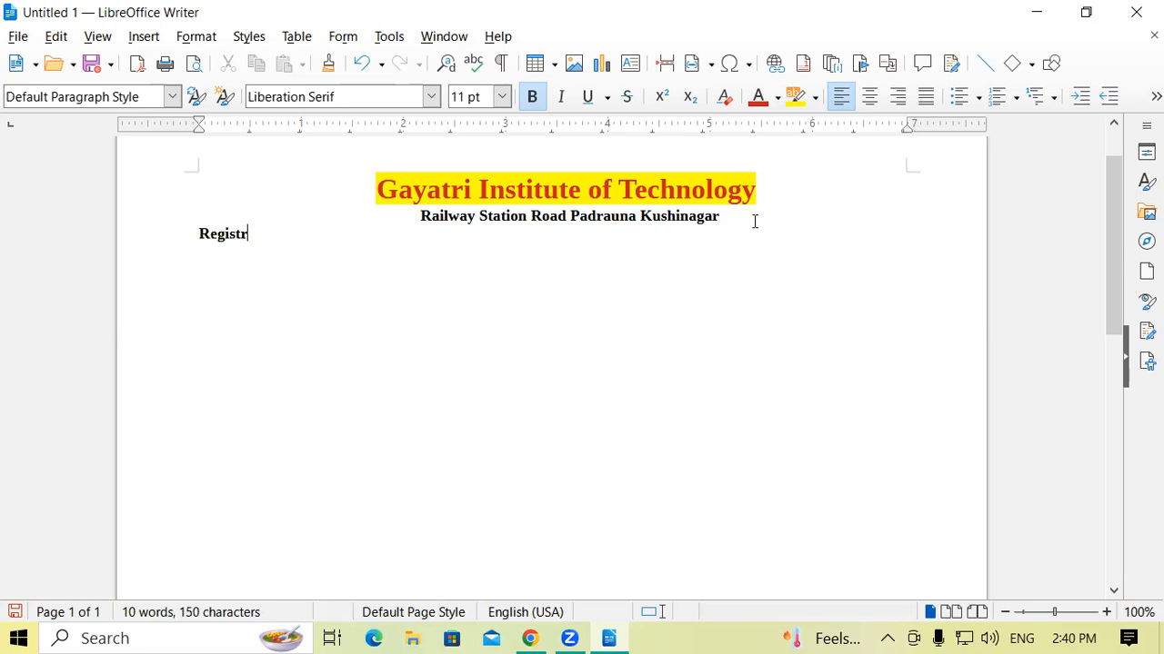
{"action": "key", "text": "BackSpace"}
{"action": "key", "text": "BackSpace"}
{"action": "key", "text": "BackSpace"}
{"action": "type", "text": "ta"}
{"action": "key", "text": "BackSpace"}
{"action": "type", "text": "ration Form"}
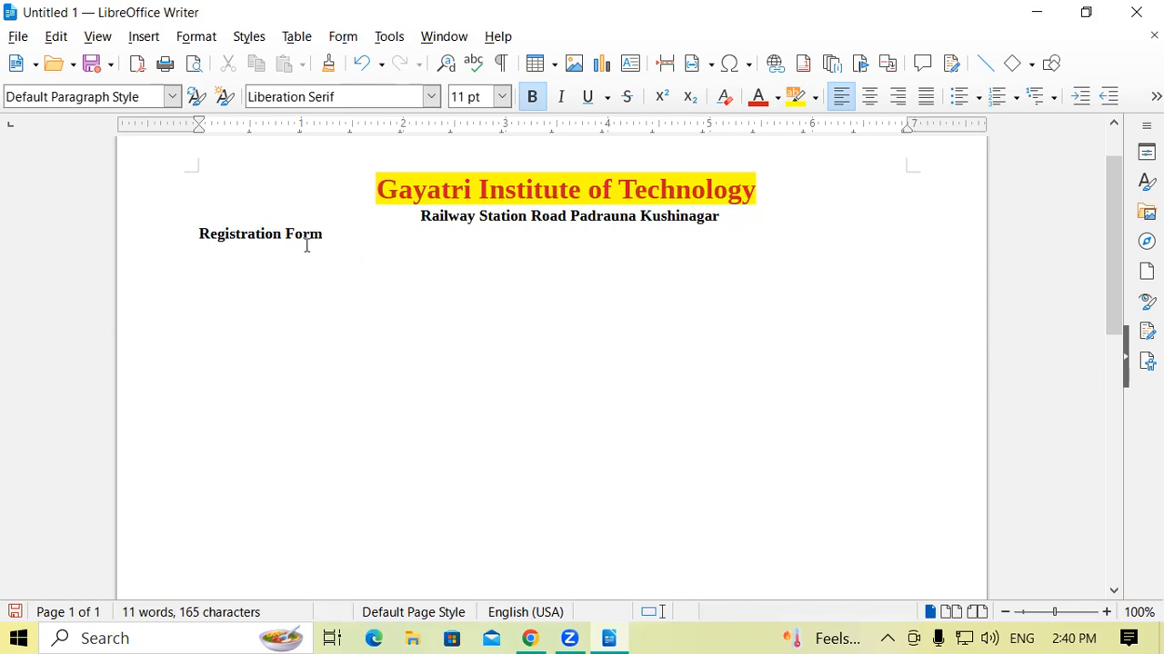
Center the "Registration Form" line on the page.
{"action": "left_click_drag", "start_coordinate": [198, 233], "coordinate": [337, 235]}
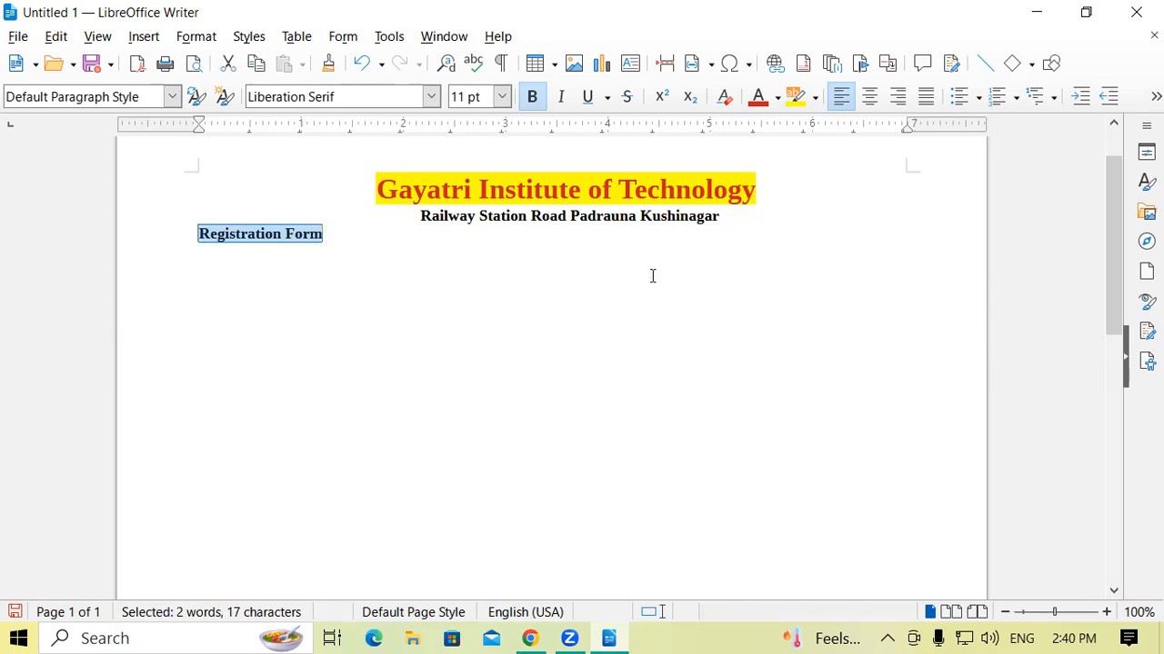
{"action": "key", "text": "Down"}
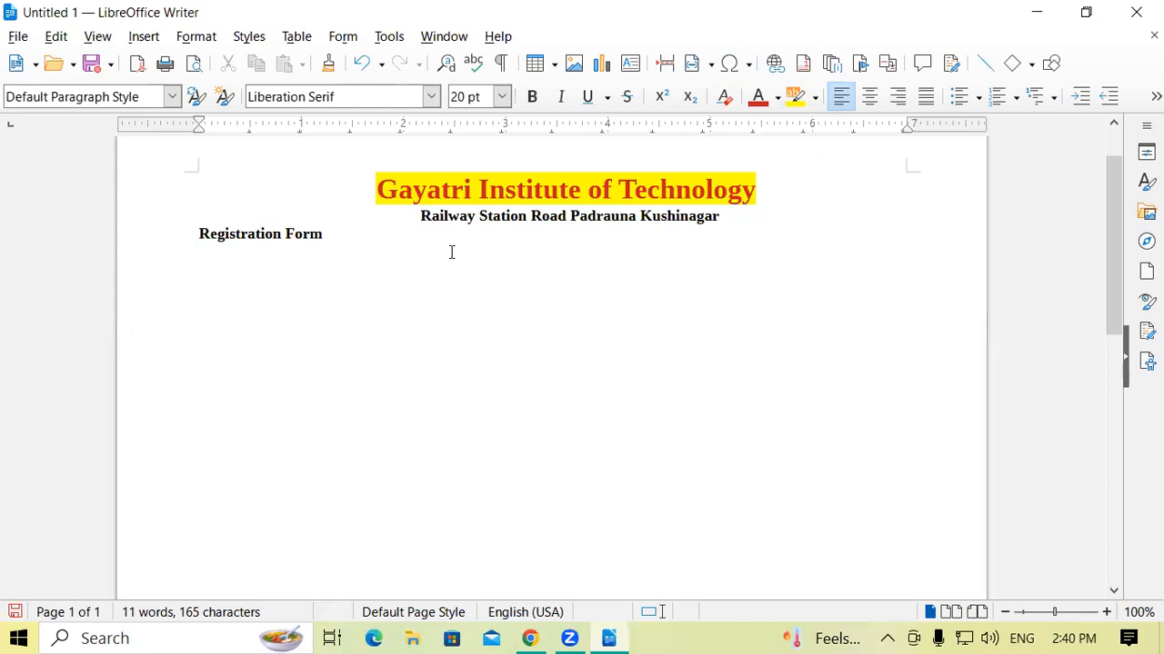
{"action": "left_click_drag", "start_coordinate": [200, 233], "coordinate": [328, 236]}
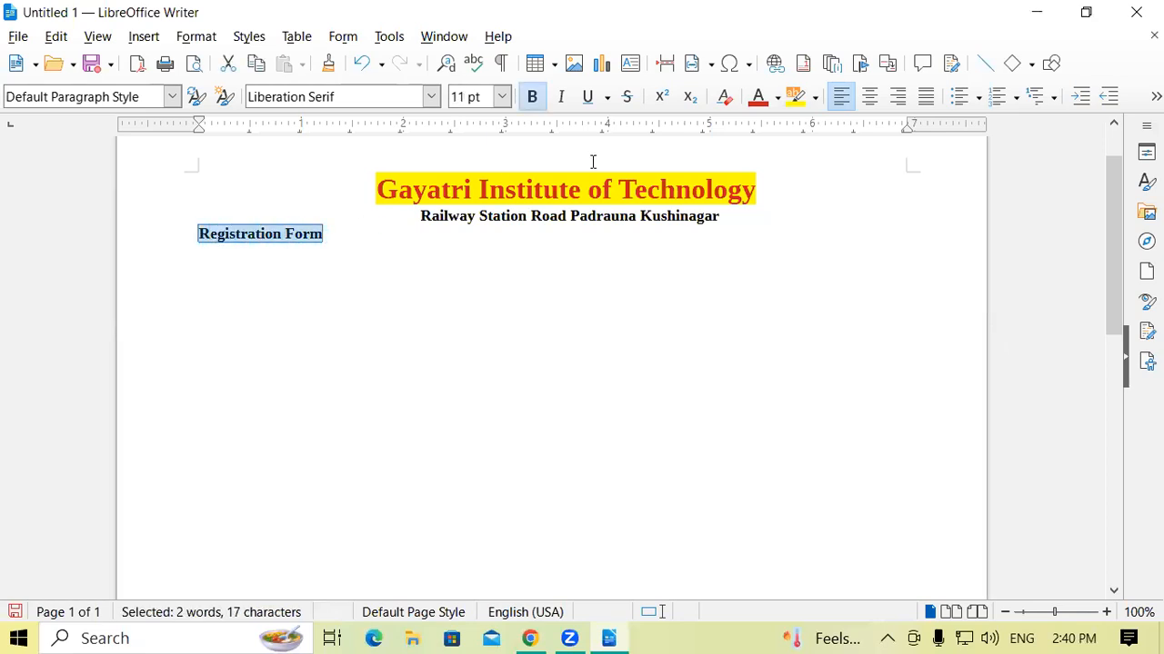
{"action": "left_click", "coordinate": [875, 98]}
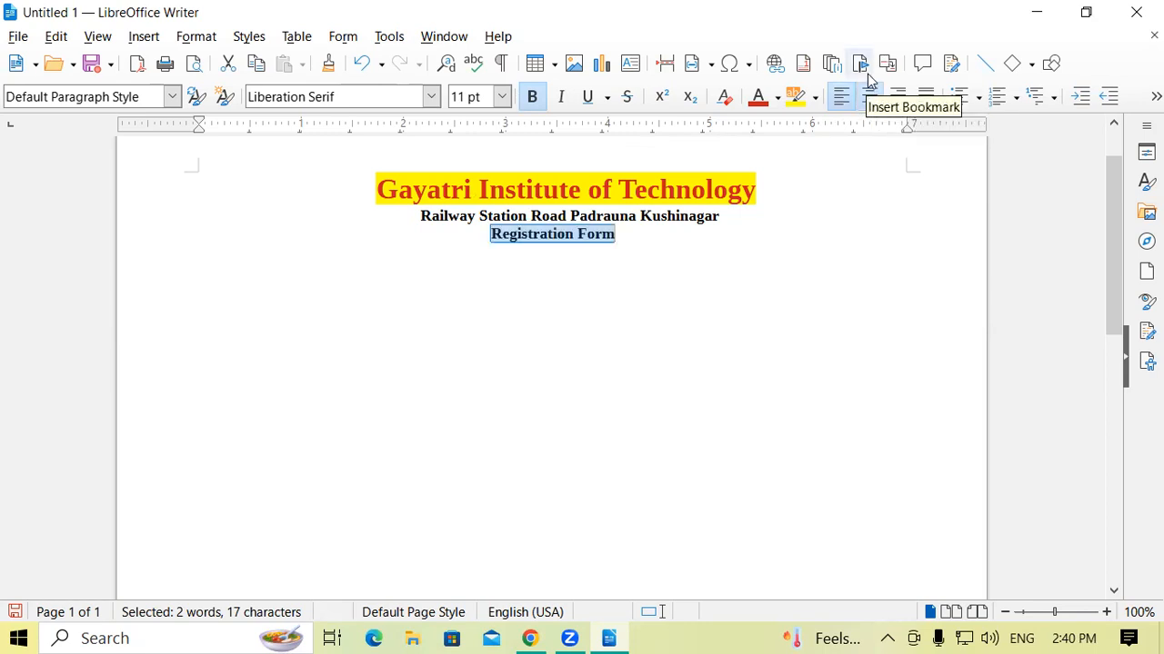
{"action": "left_click", "coordinate": [686, 286]}
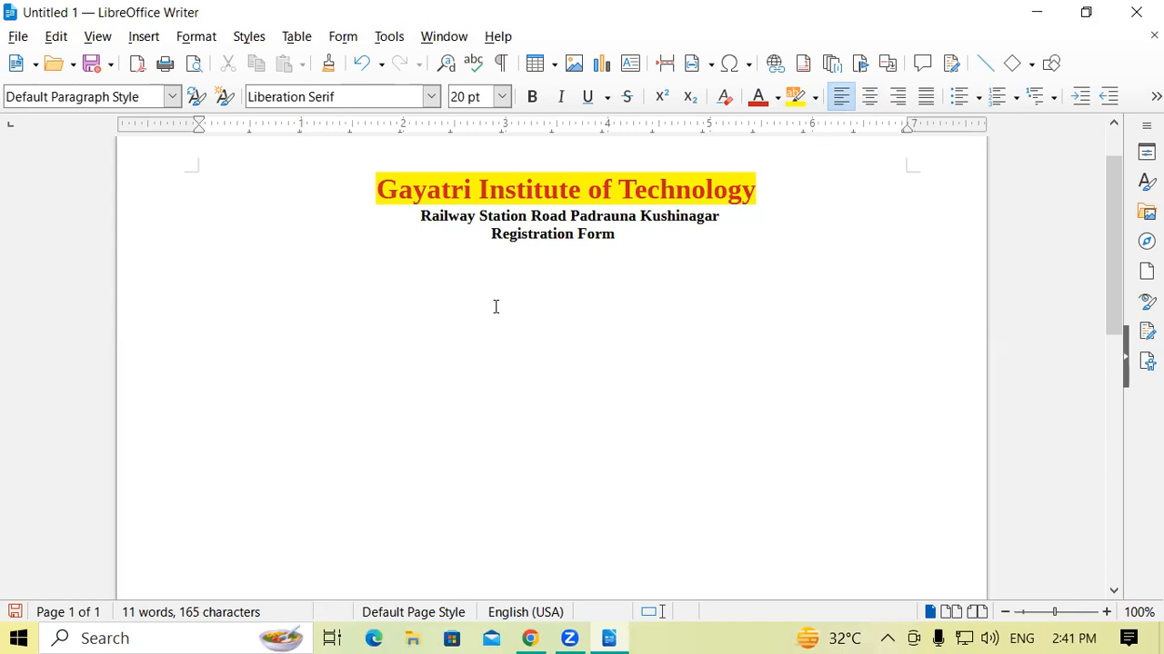
Switch the "Registration Form" line's alignment through left, right and centered to justified.
{"action": "left_click_drag", "start_coordinate": [641, 236], "coordinate": [484, 234]}
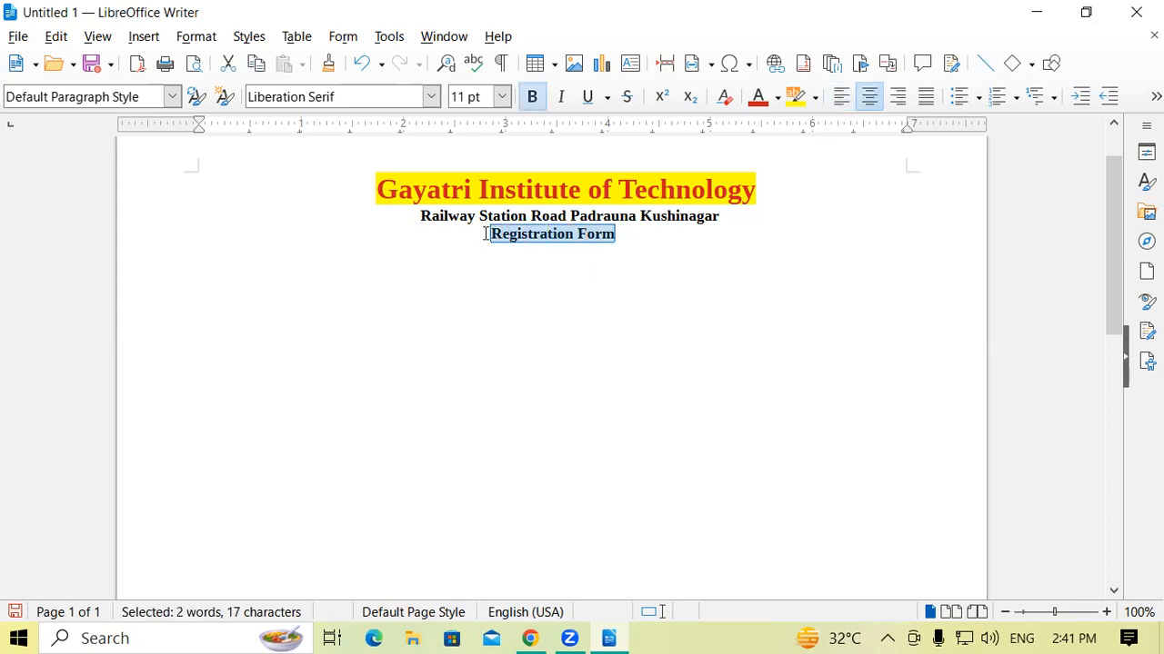
{"action": "key", "text": "ctrl+l"}
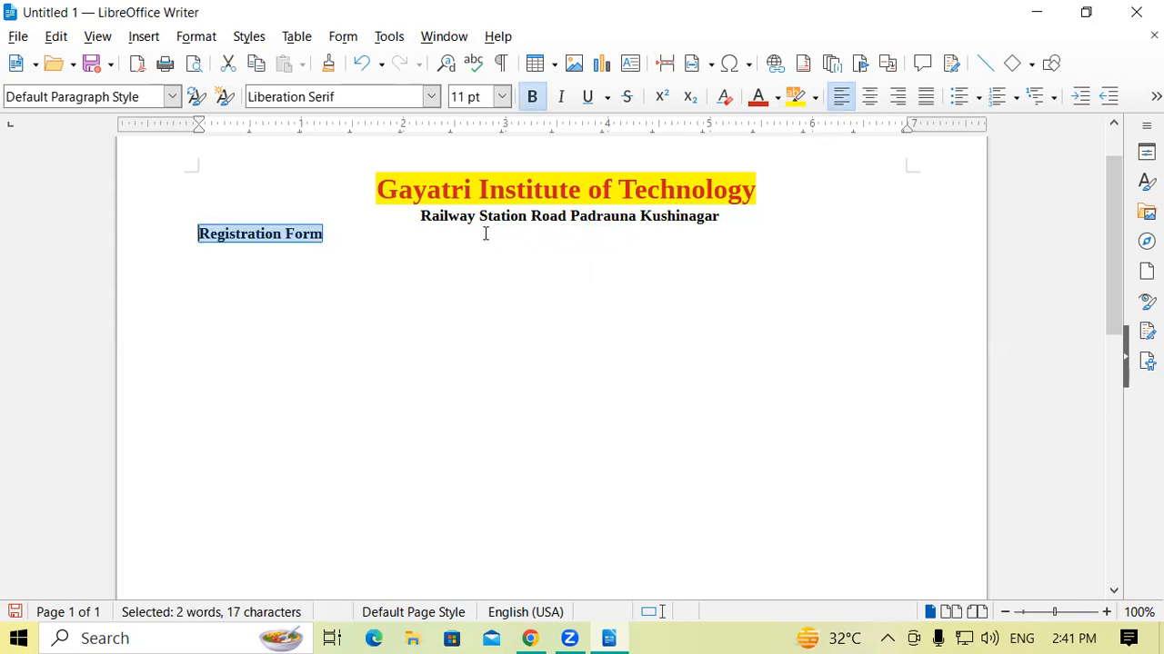
{"action": "key", "text": "ctrl+r"}
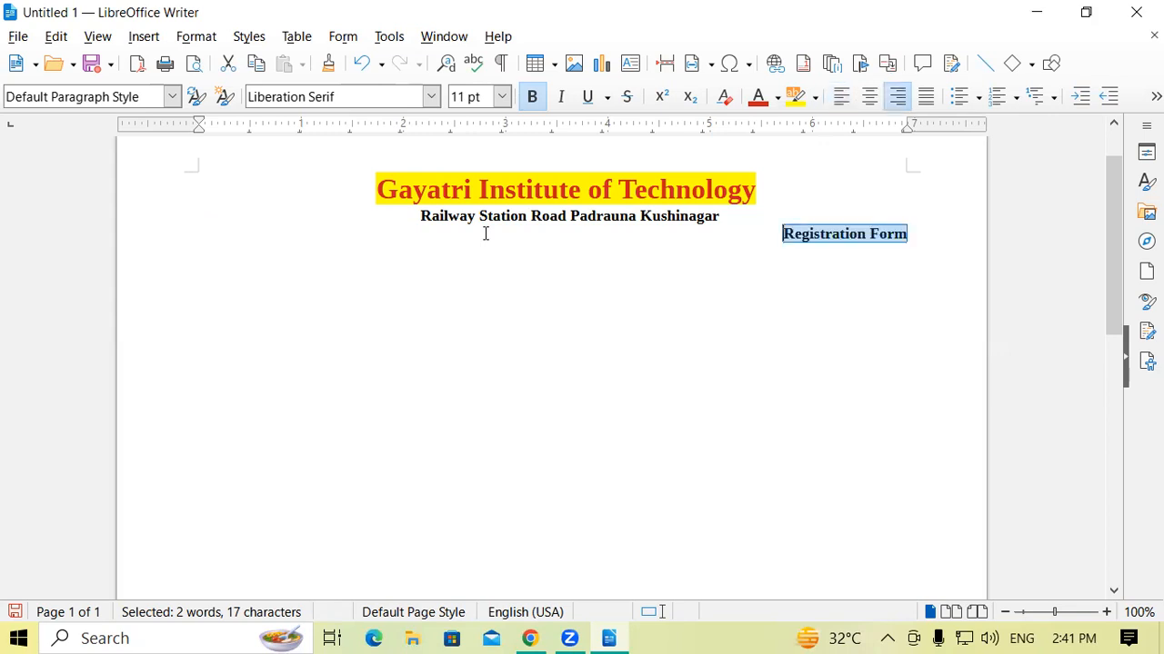
{"action": "key", "text": "ctrl+e"}
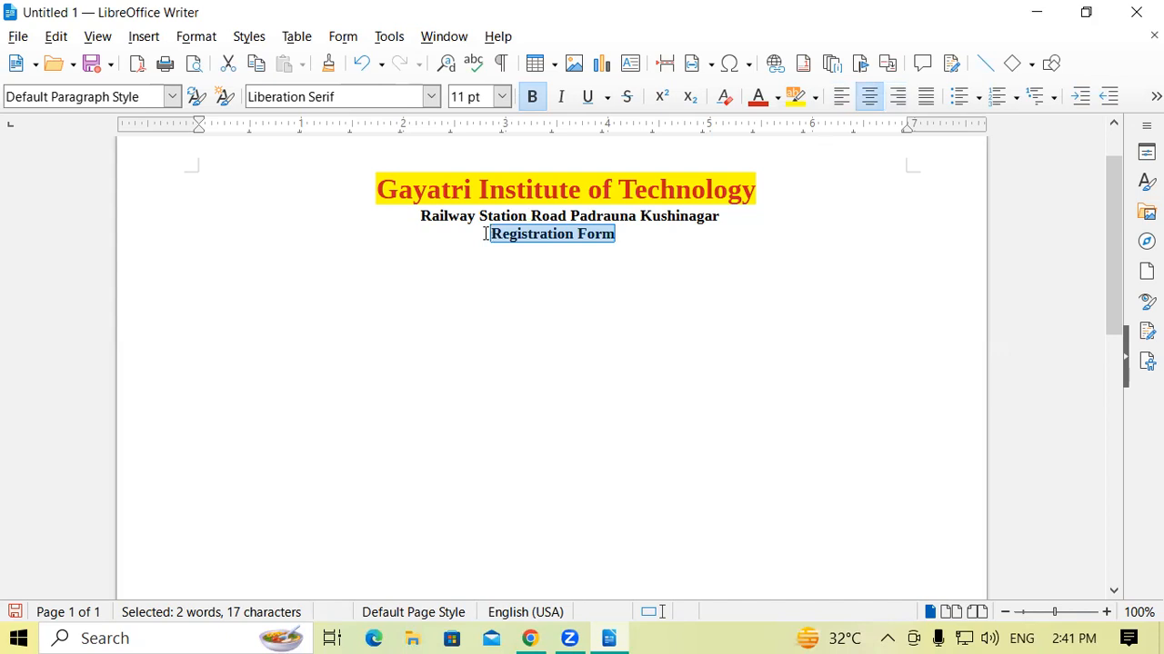
{"action": "key", "text": "ctrl+j"}
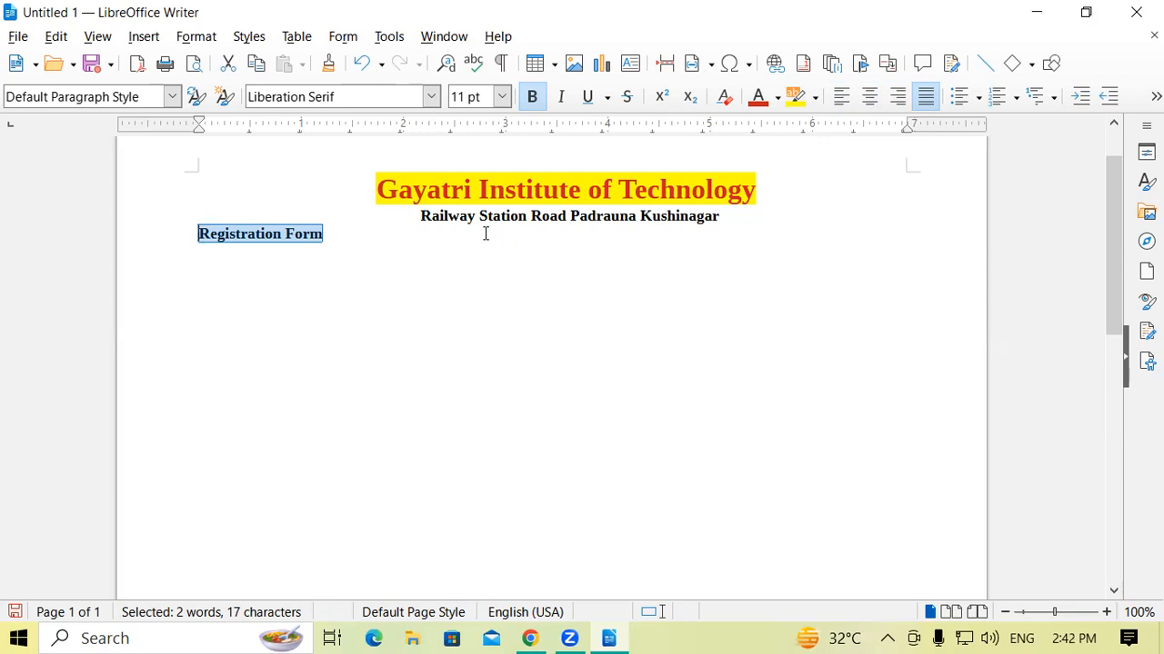
Start a note below the "Registration Form" line reading "Text Align Left (Ctlr+l)".
{"action": "left_click", "coordinate": [369, 230]}
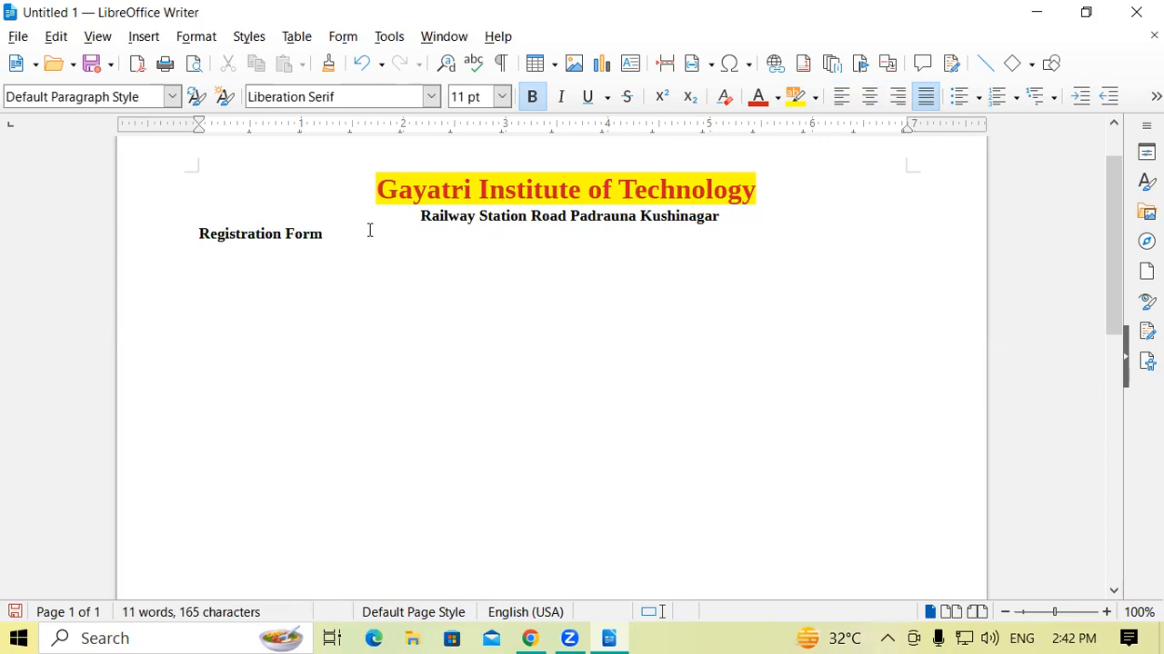
{"action": "key", "text": "Return"}
{"action": "type", "text": "Text Align"}
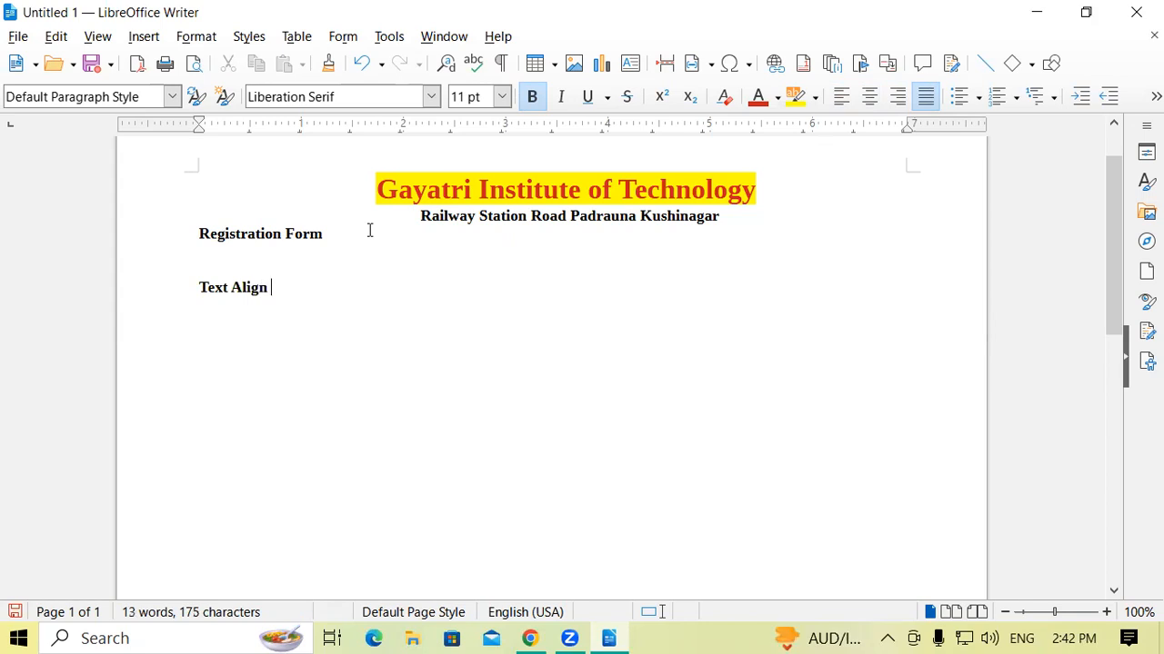
{"action": "type", "text": " Left (Ctlr+"}
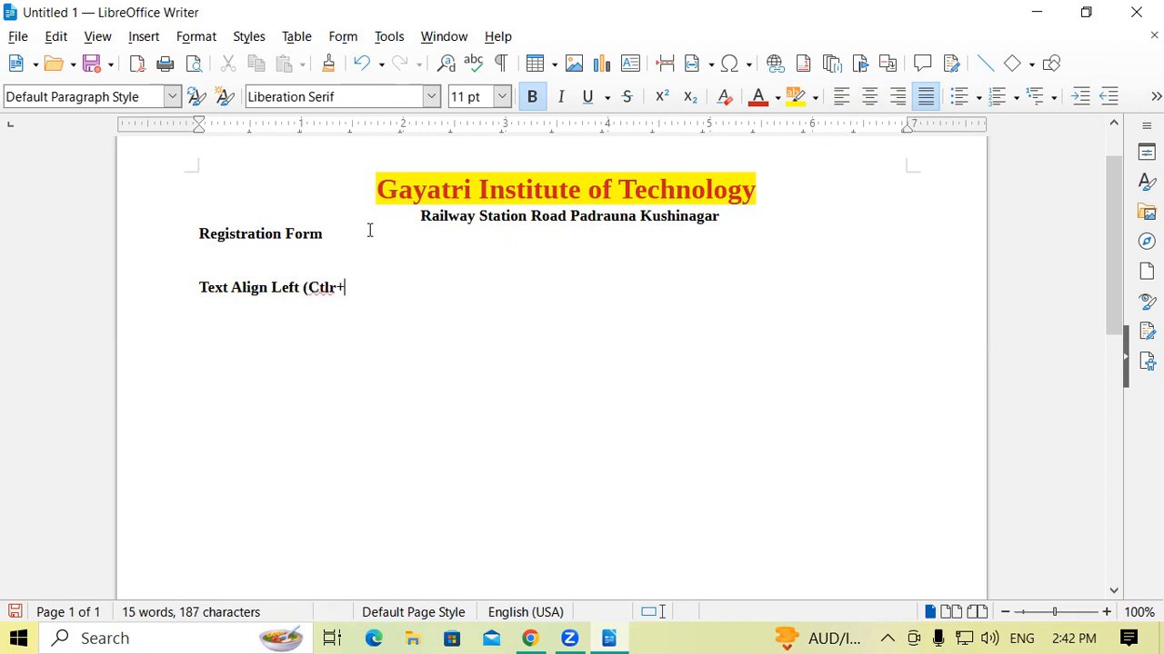
{"action": "type", "text": "l)"}
Add the note "Text align Right (Ctrl+R)" on the line below the left alignment note.
{"action": "key", "text": "Return"}
{"action": "type", "text": "Text align Right (Ctrl"}
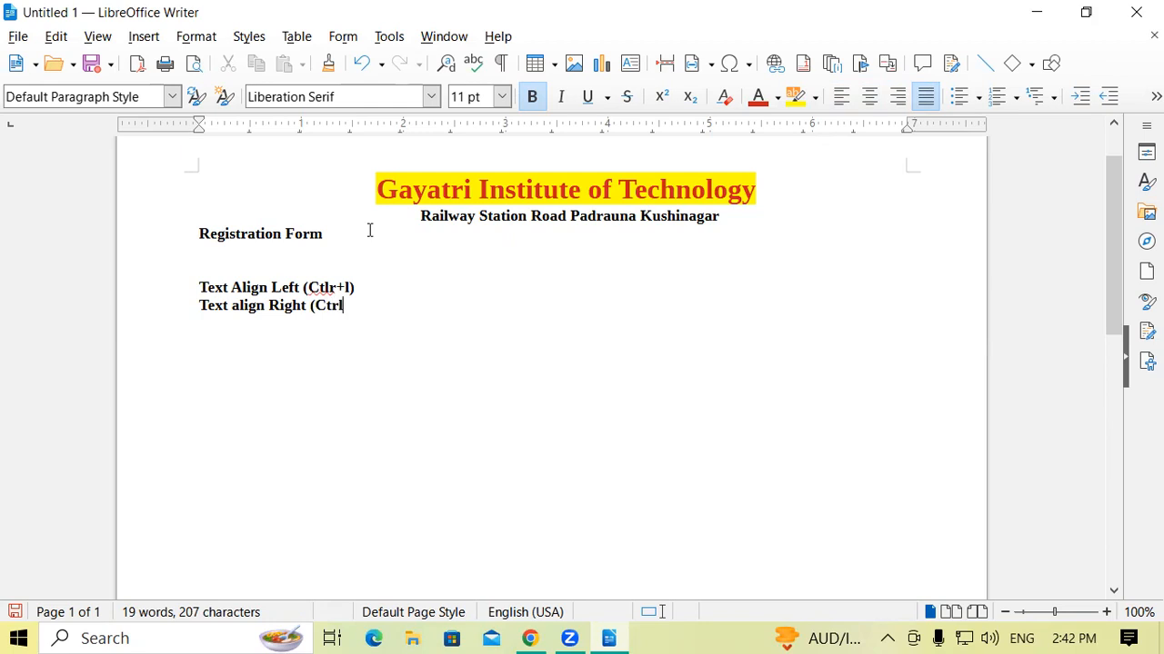
{"action": "type", "text": "+R)"}
Add the note "Text Align Center (Ctrl+E)" as the third line of the alignment list.
{"action": "key", "text": "Return"}
{"action": "type", "text": "Text Align "}
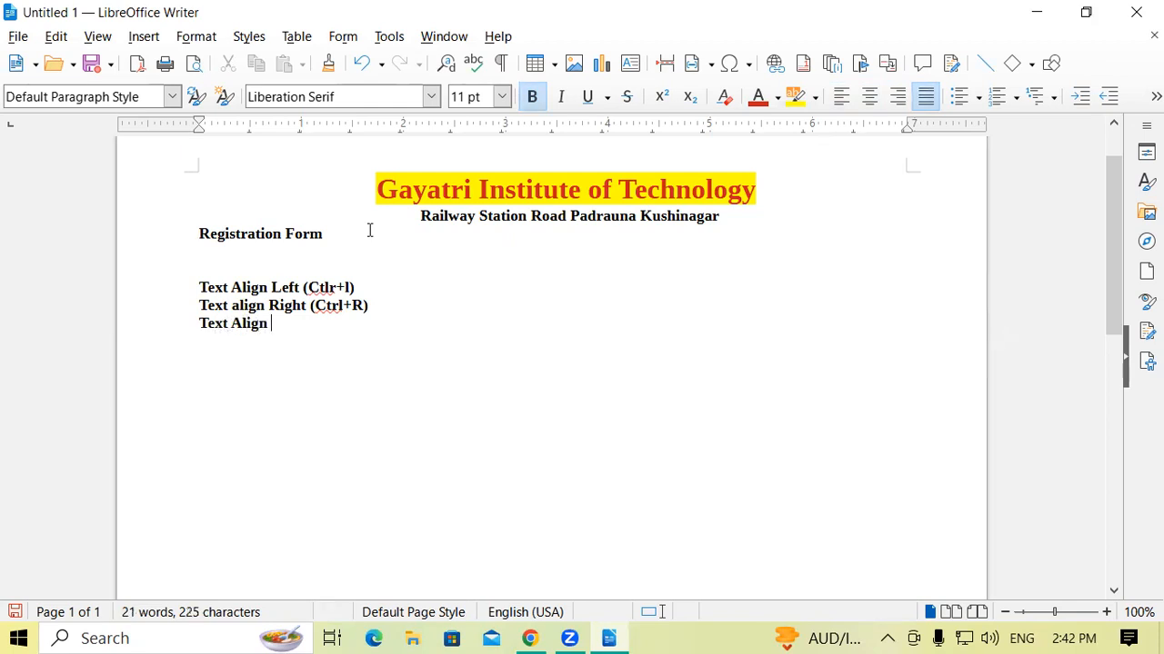
{"action": "type", "text": "Center (Ctrl"}
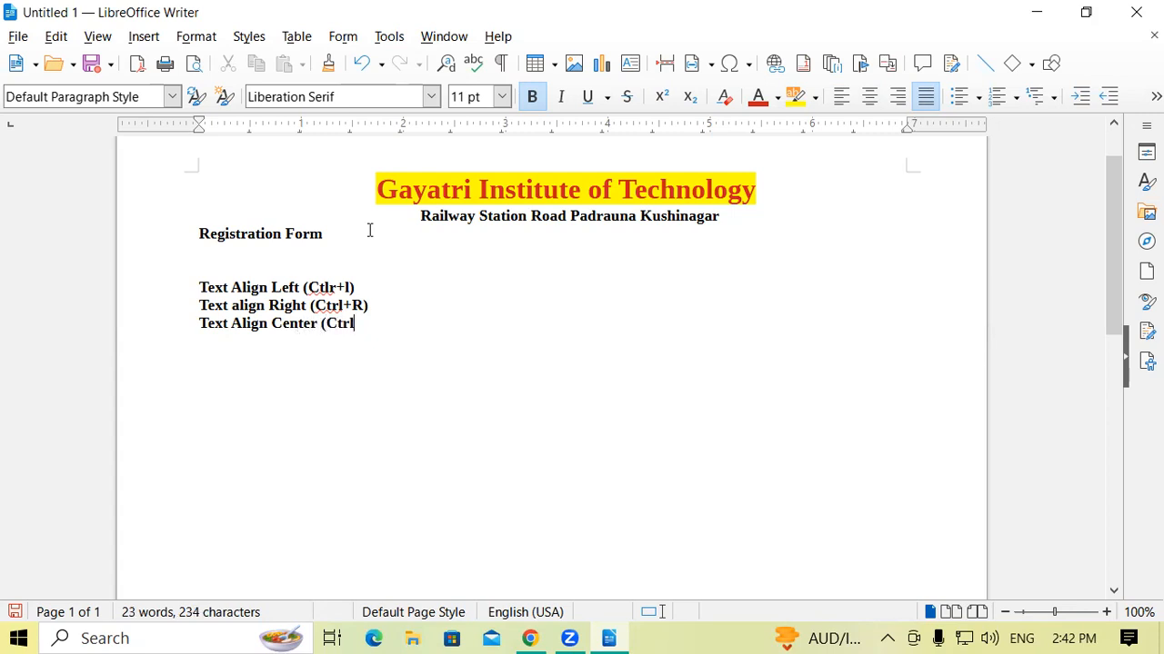
{"action": "type", "text": "+E) "}
{"action": "type", "text": "Text A"}
{"action": "type", "text": "lign Ja"}
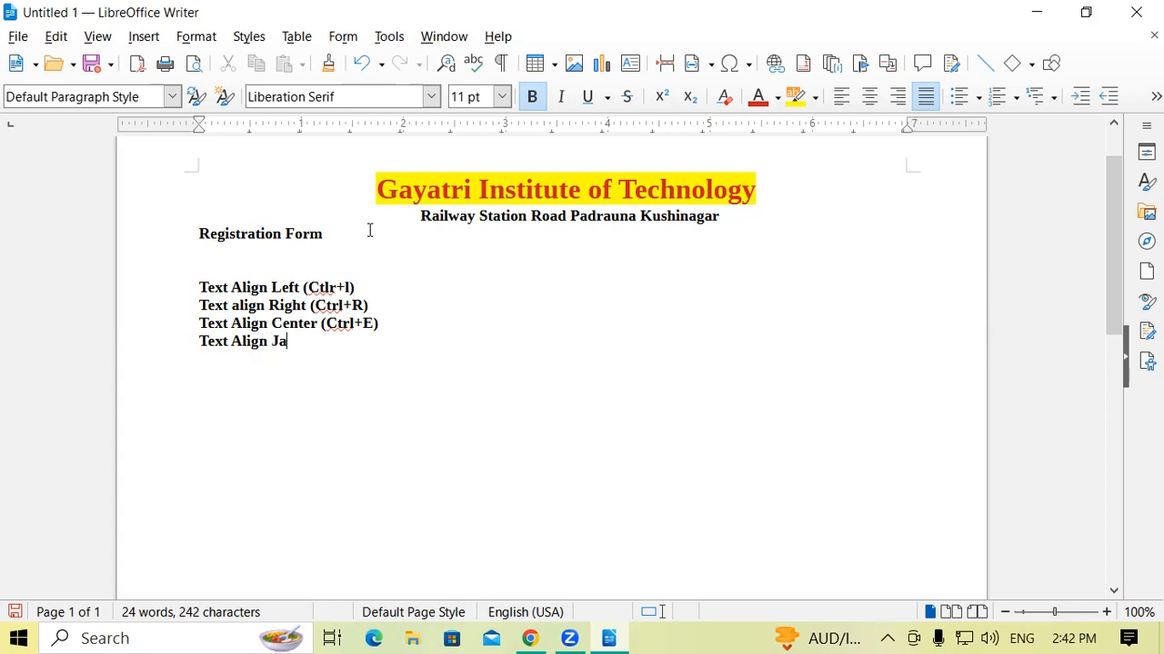
Add the note "Text Align Justify (Ctrl+J)" as the fourth line of the alignment list.
{"action": "key", "text": "BackSpace"}
{"action": "type", "text": "ustify (Ctrl+J)"}
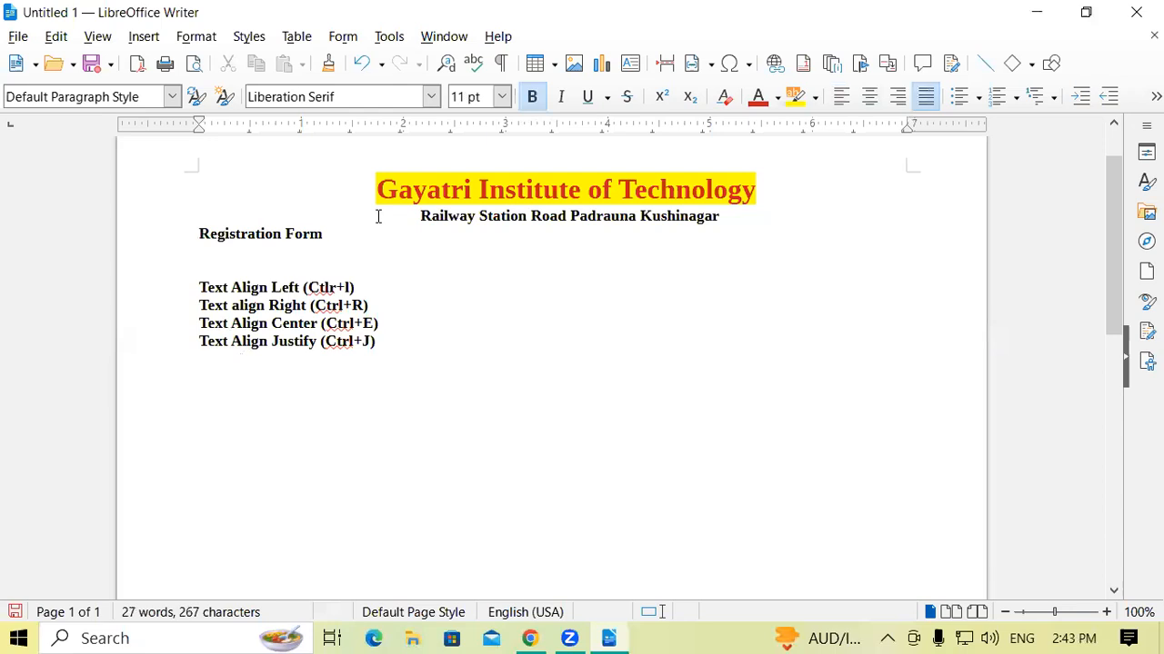
Delete the four text alignment notes below the "Registration Form" line.
{"action": "left_click_drag", "start_coordinate": [397, 351], "coordinate": [183, 293]}
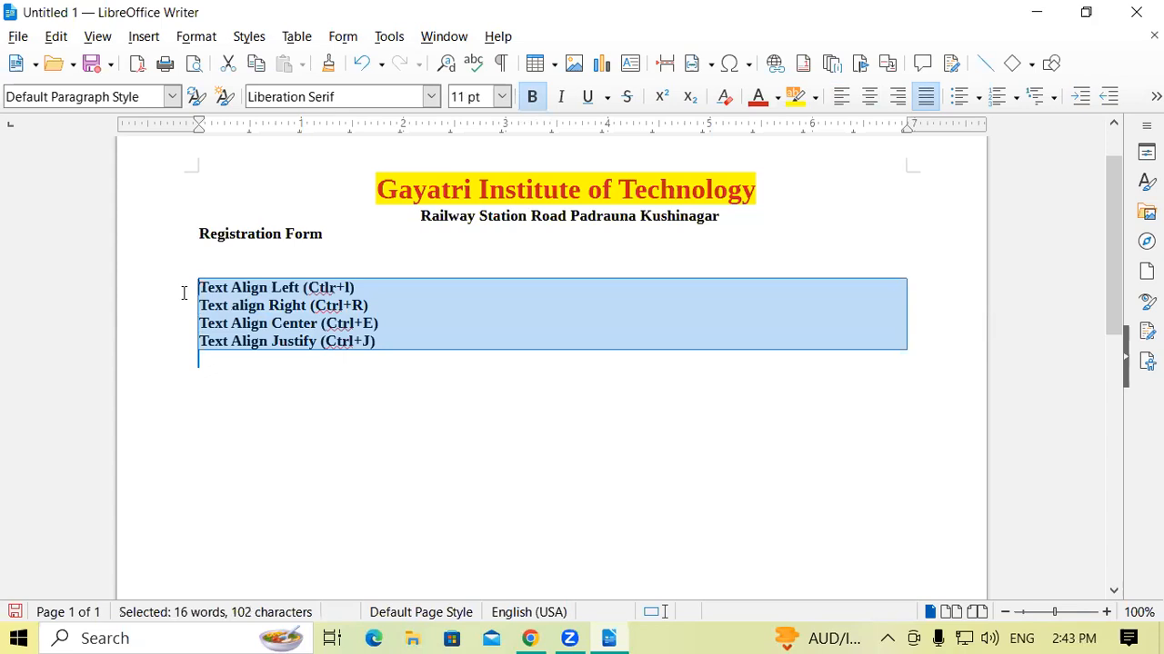
{"action": "key", "text": "Delete"}
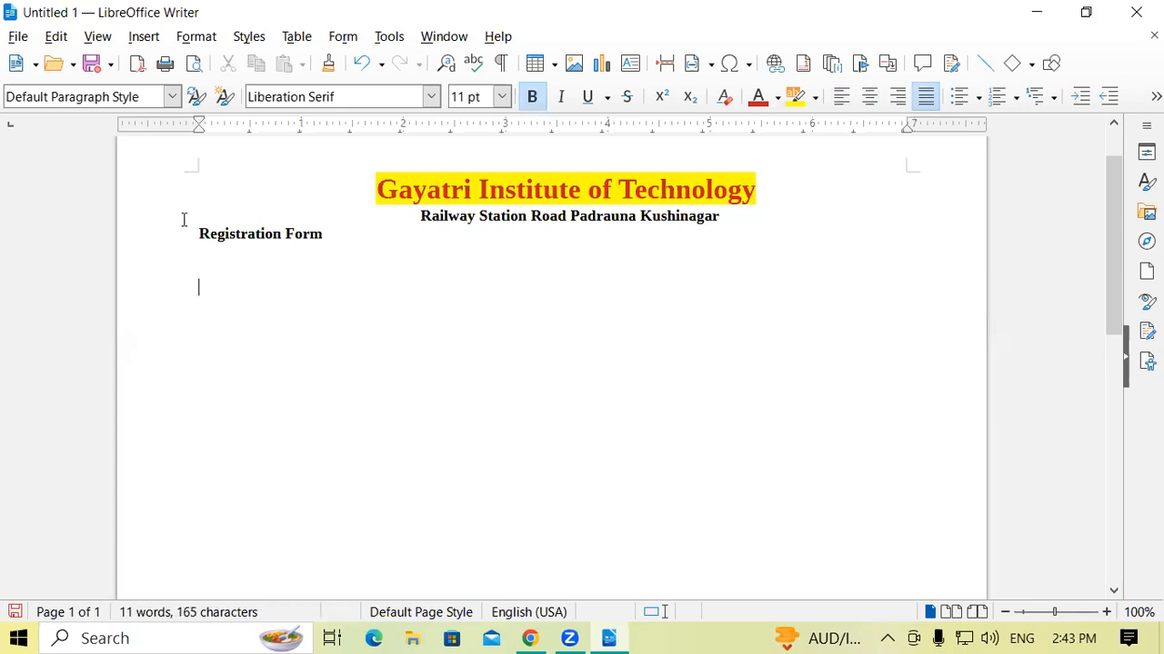
Change the "Registration Form" line from justified to centered alignment.
{"action": "left_click_drag", "start_coordinate": [193, 233], "coordinate": [354, 237]}
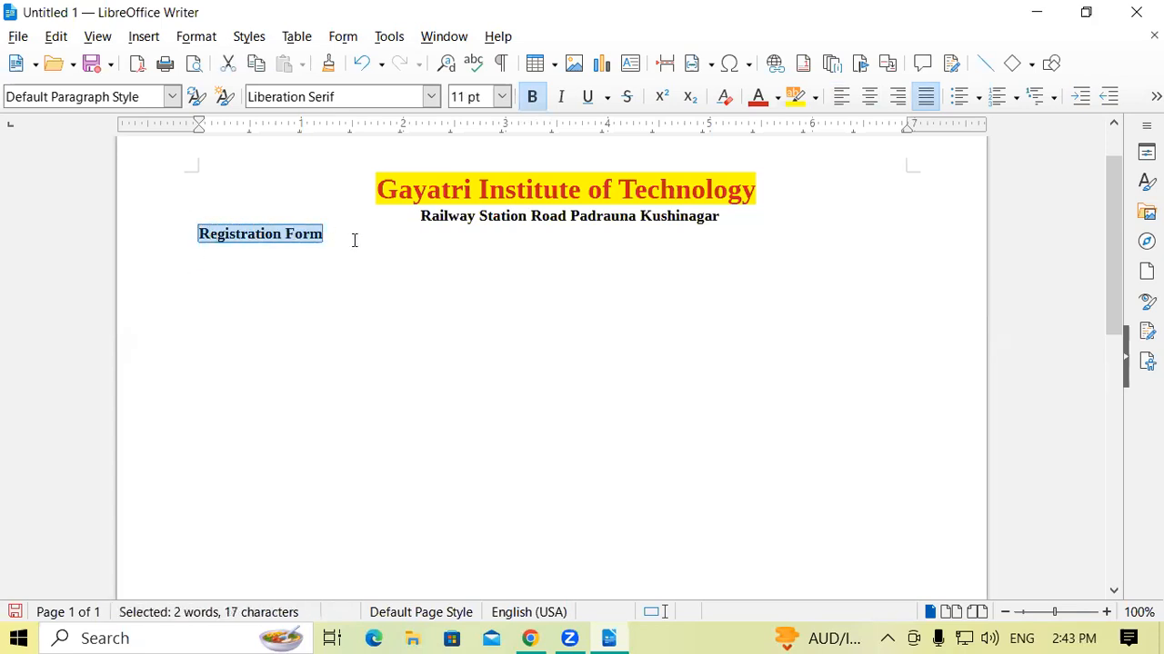
{"action": "key", "text": "ctrl+e"}
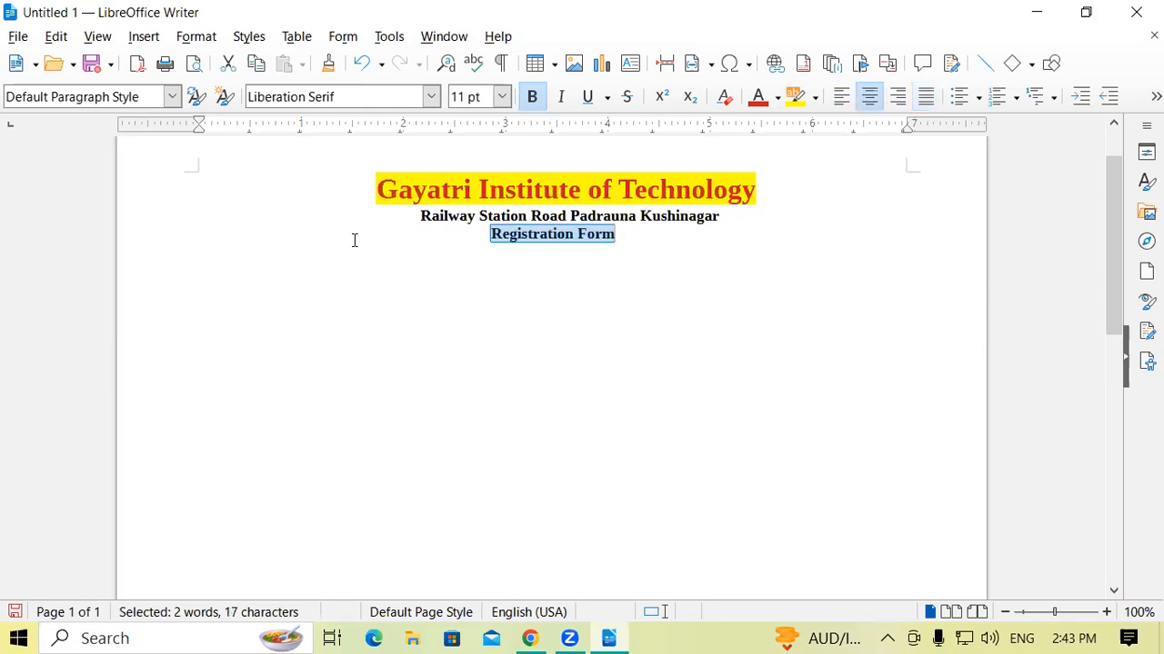
{"action": "left_click", "coordinate": [712, 301]}
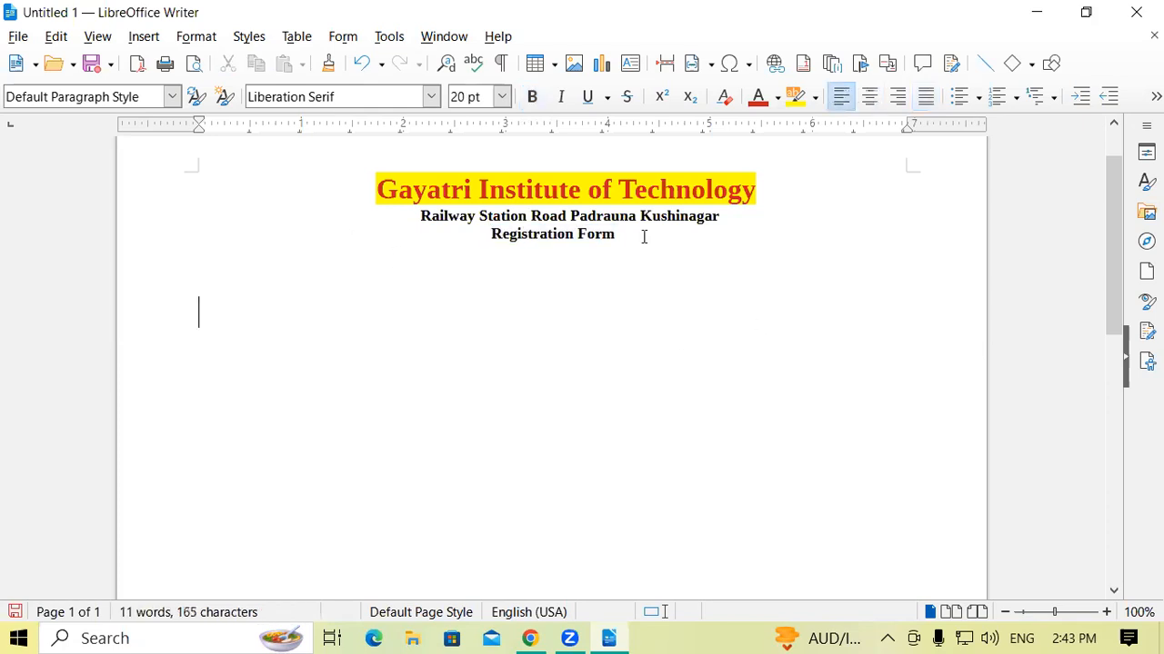
Apply a single underline to the "Registration Form" text.
{"action": "left_click_drag", "start_coordinate": [490, 235], "coordinate": [618, 237]}
{"action": "key", "text": "ctrl+u"}
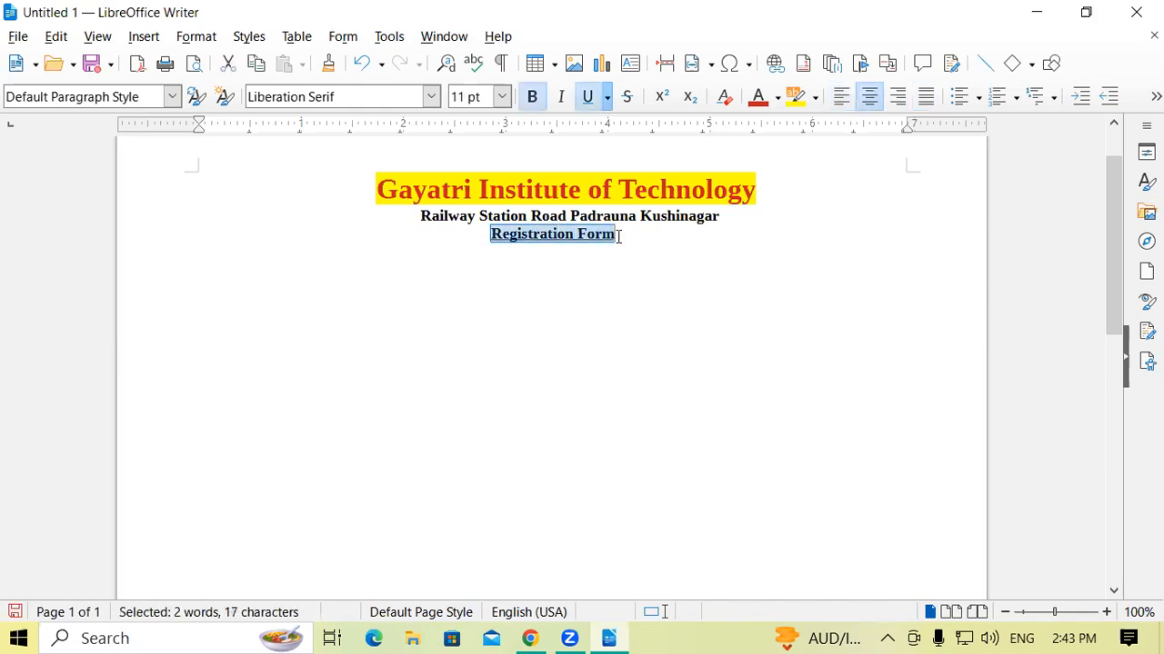
{"action": "left_click", "coordinate": [618, 236]}
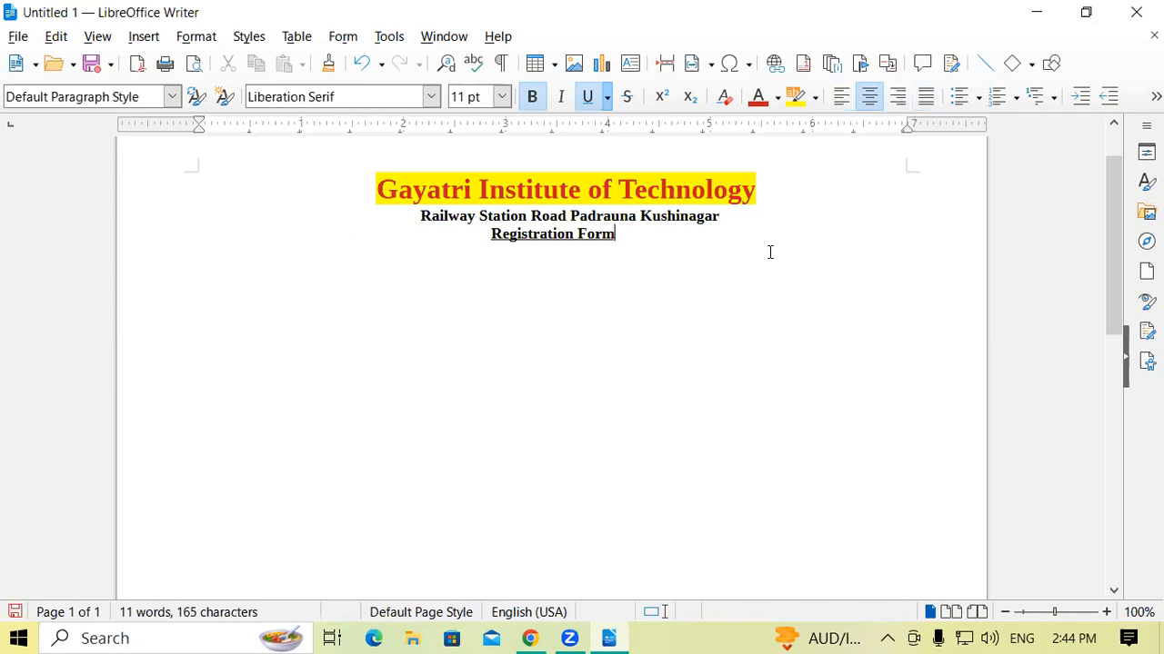
{"action": "left_click", "coordinate": [661, 251]}
Set the "Registration Form" text's font size to 20 pt.
{"action": "left_click_drag", "start_coordinate": [627, 236], "coordinate": [480, 238]}
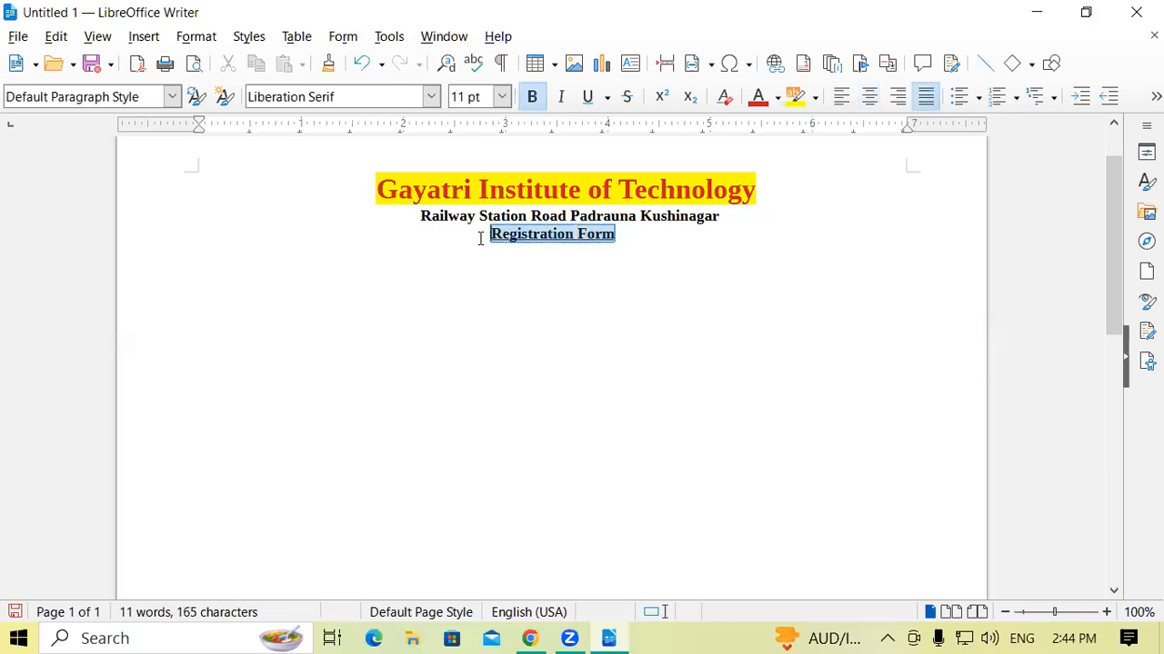
{"action": "left_click", "coordinate": [502, 97]}
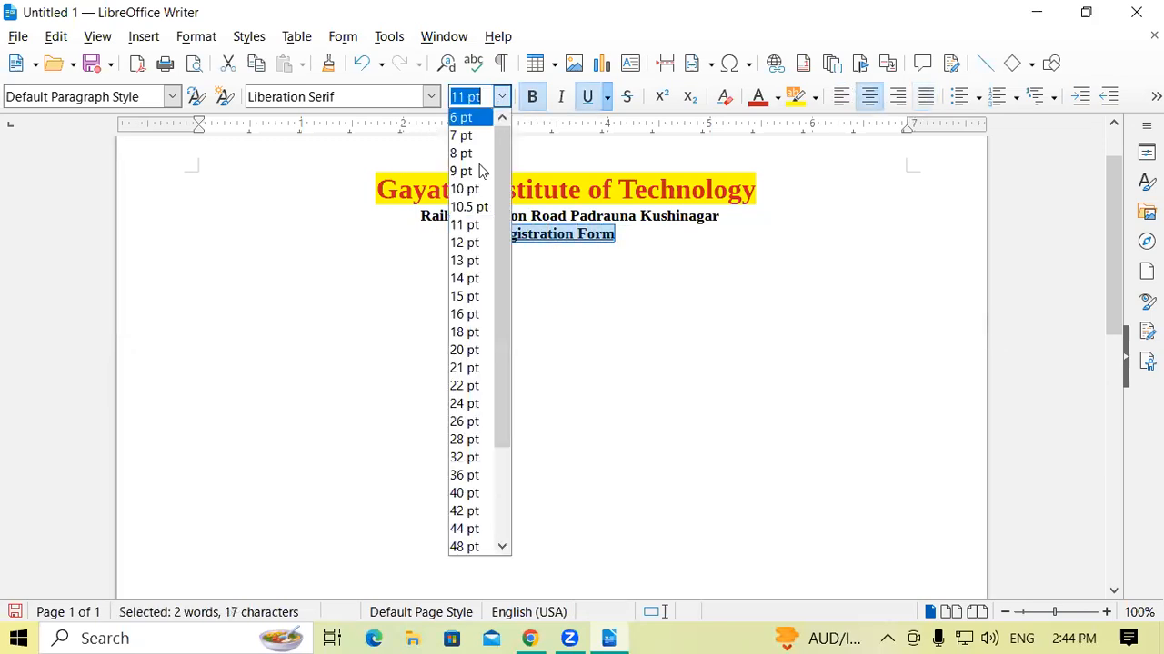
{"action": "left_click", "coordinate": [468, 350]}
{"action": "left_click", "coordinate": [433, 275]}
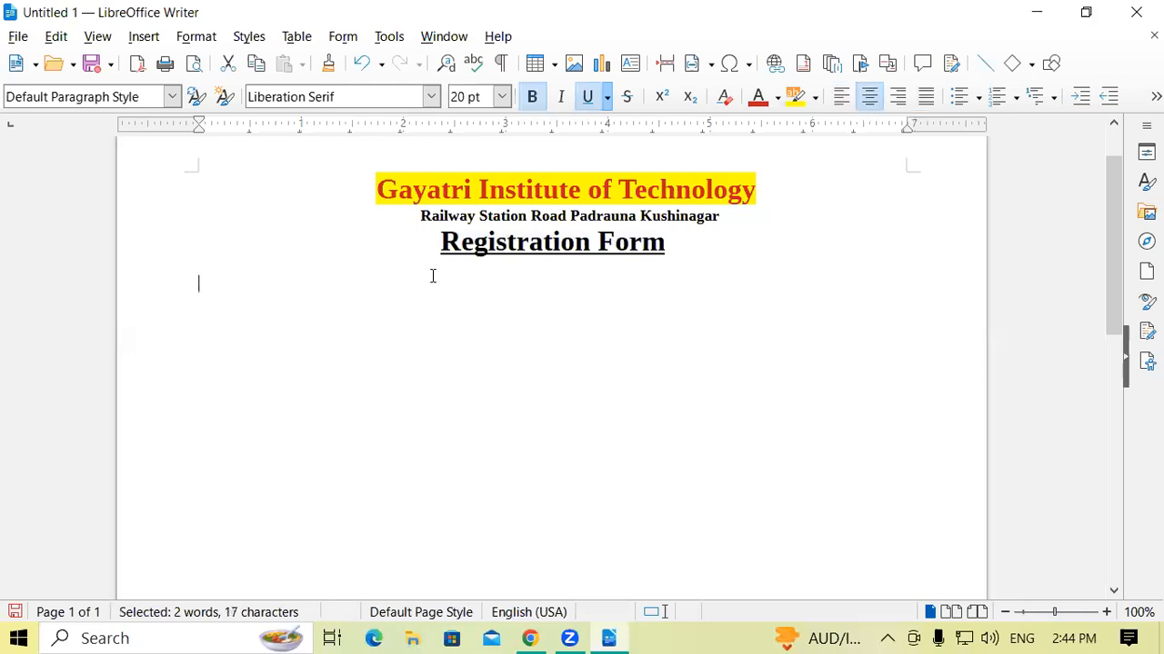
Set the underline style of the "Registration Form" text to a double line.
{"action": "left_click", "coordinate": [680, 251]}
{"action": "left_click_drag", "start_coordinate": [445, 242], "coordinate": [669, 252]}
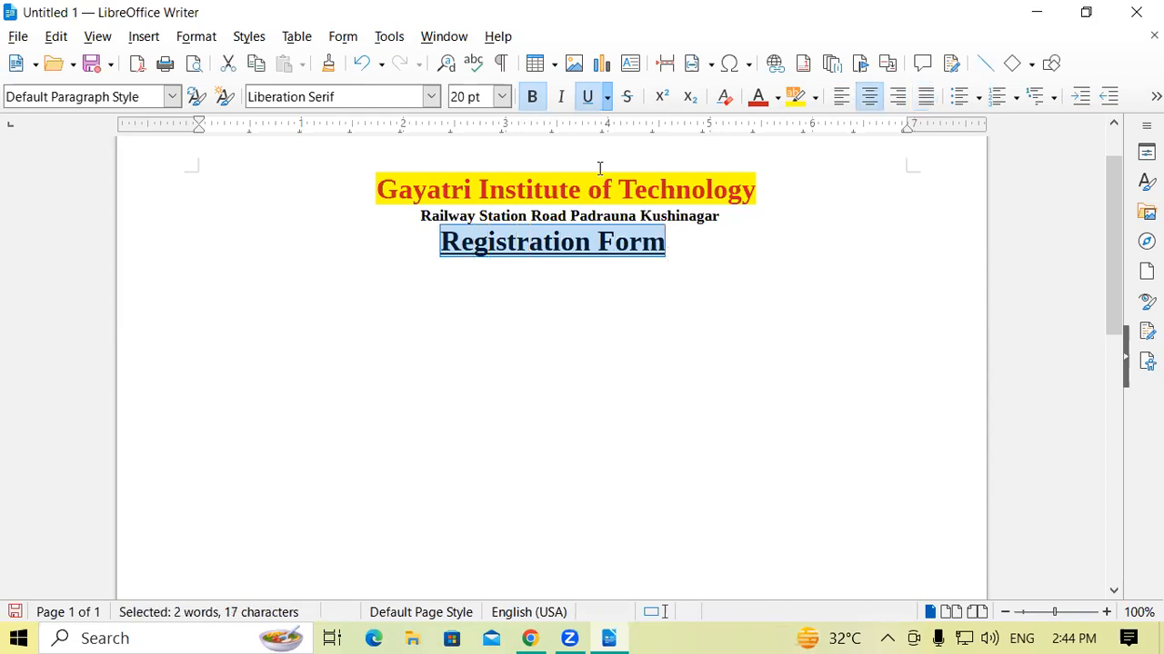
{"action": "left_click", "coordinate": [606, 98]}
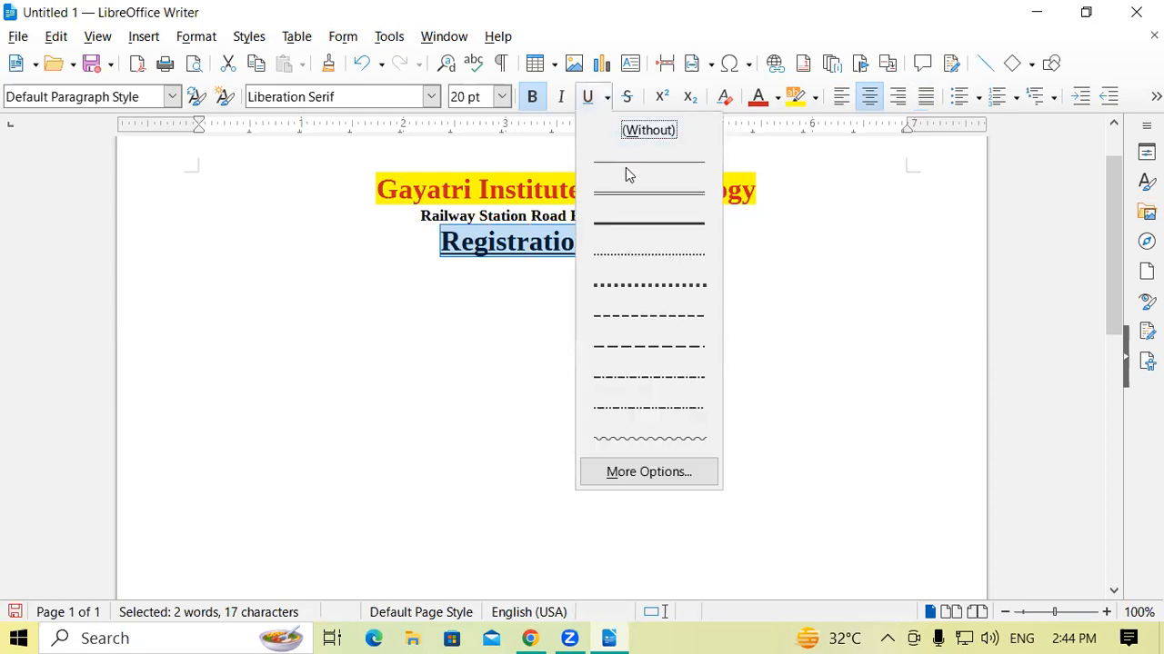
{"action": "left_click", "coordinate": [631, 193]}
{"action": "left_click", "coordinate": [691, 260]}
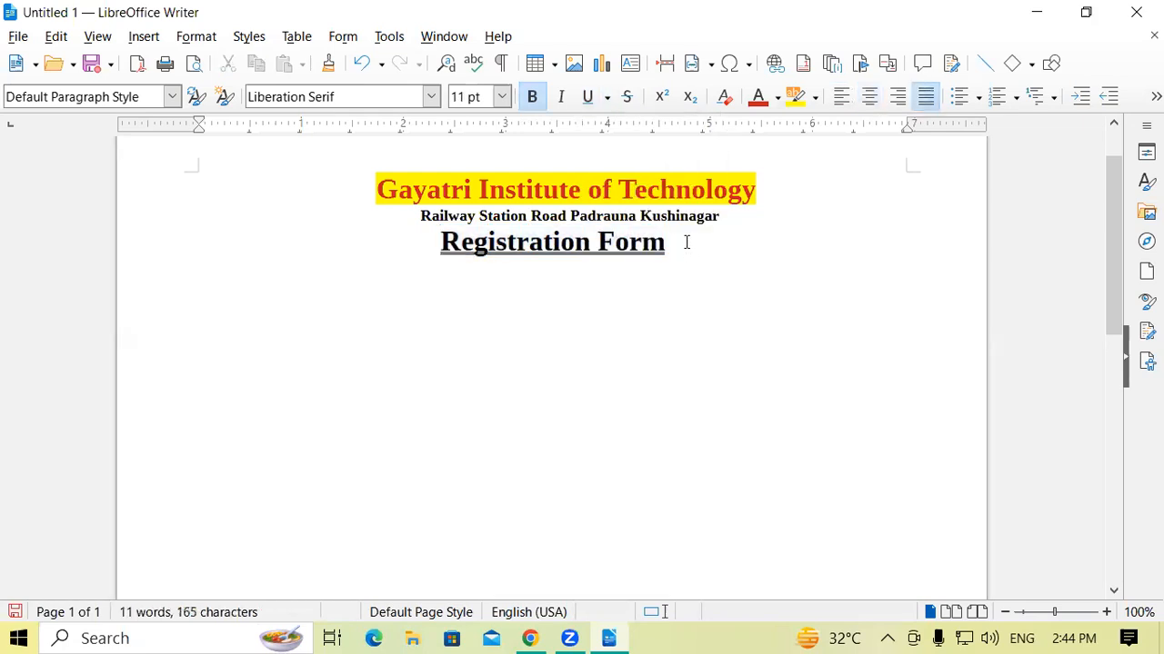
Change the "Registration Form" text's font color to Brick in its character font effects, keeping the double underline.
{"action": "left_click_drag", "start_coordinate": [686, 242], "coordinate": [420, 242]}
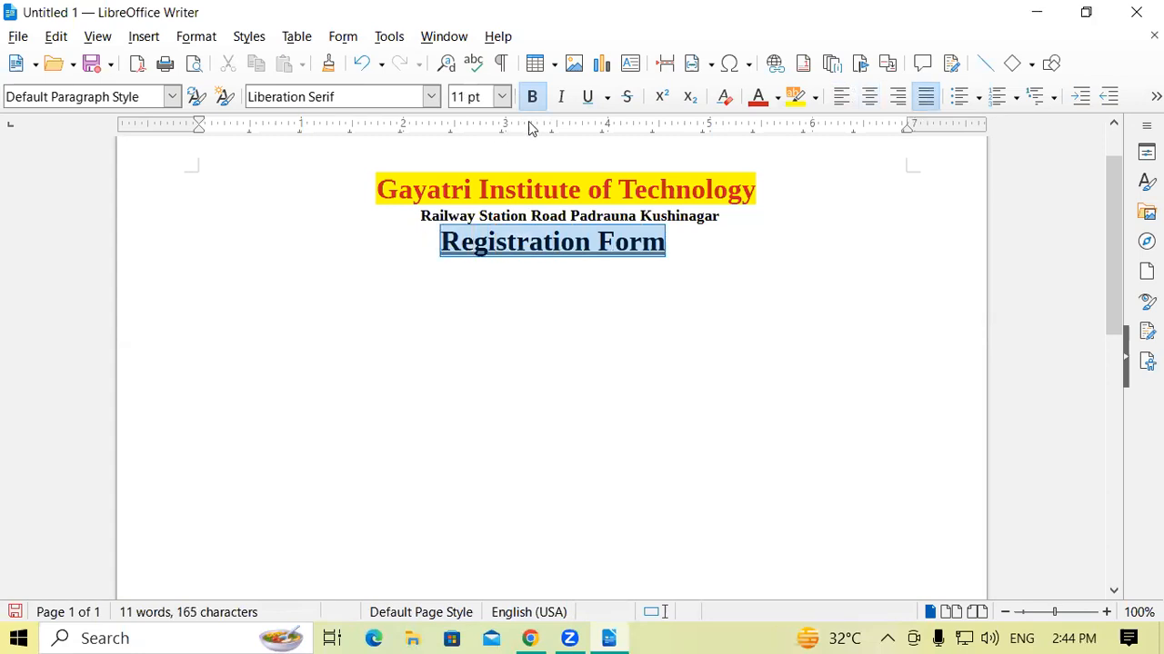
{"action": "left_click", "coordinate": [607, 100]}
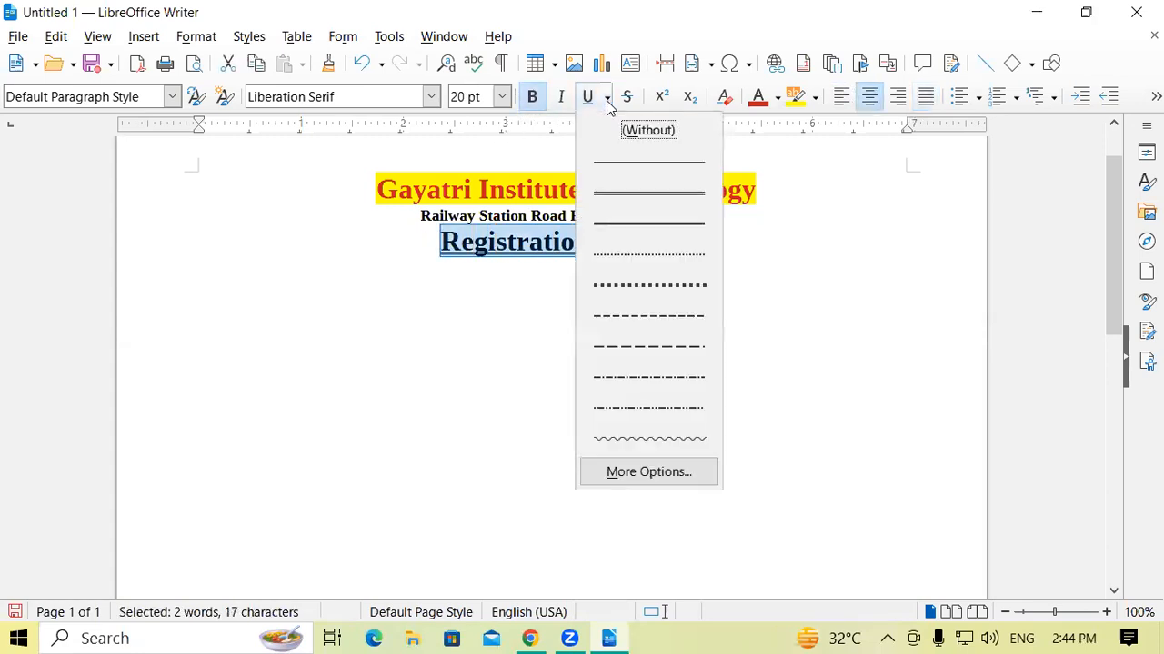
{"action": "left_click", "coordinate": [639, 473]}
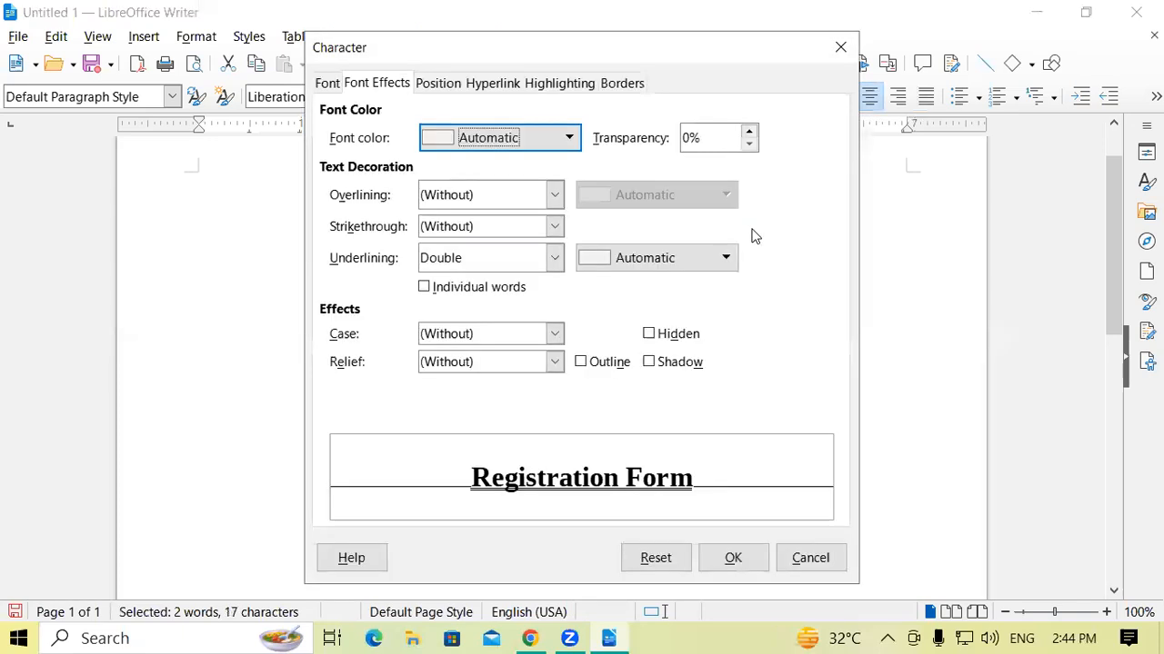
{"action": "left_click", "coordinate": [565, 150]}
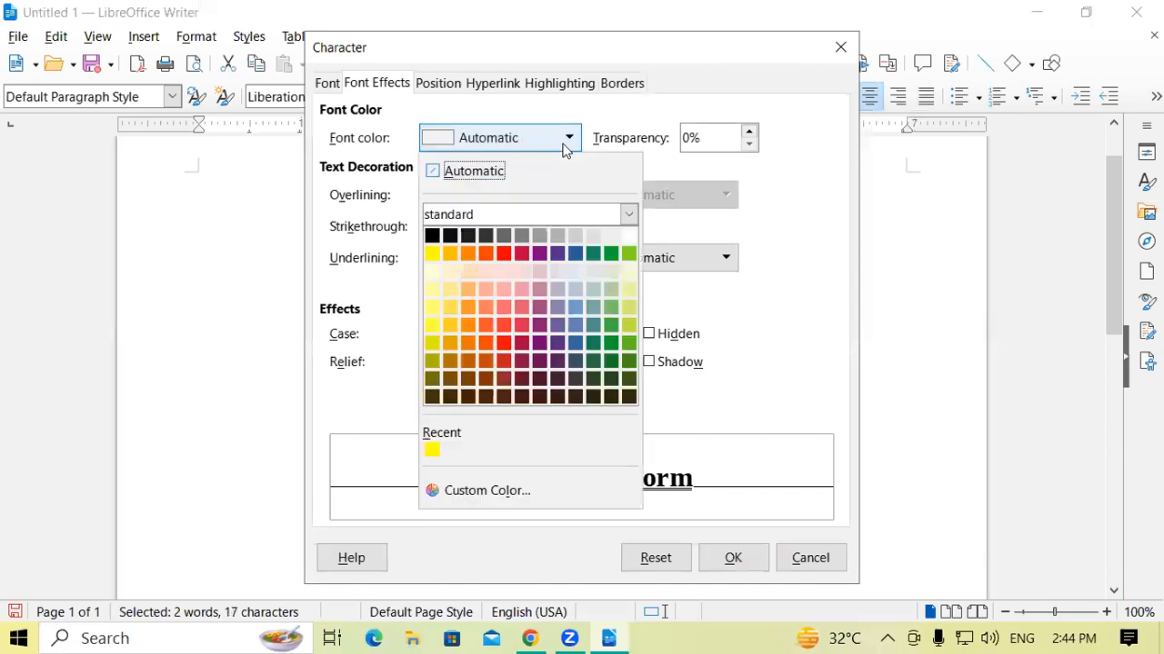
{"action": "left_click", "coordinate": [486, 253]}
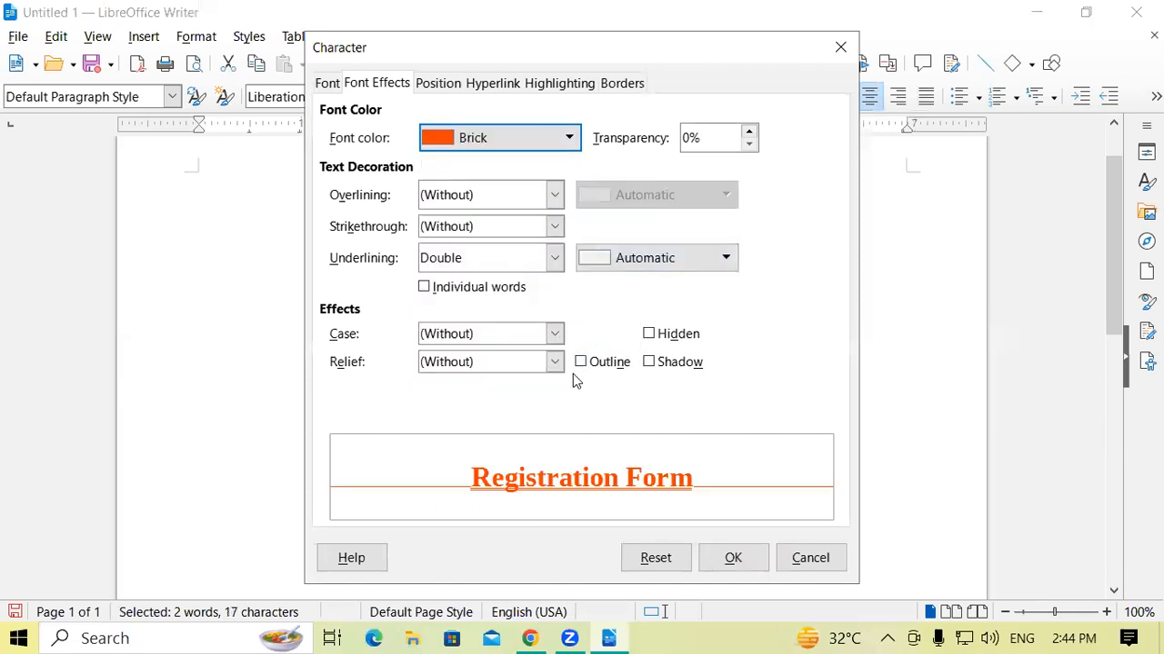
{"action": "left_click", "coordinate": [554, 261]}
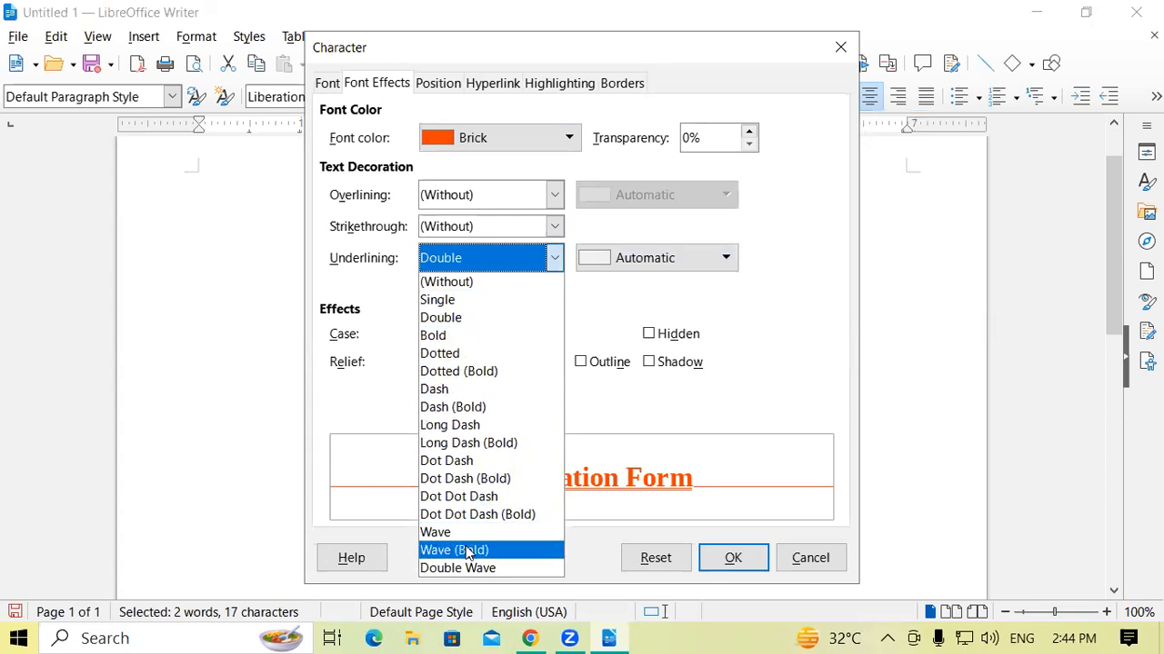
{"action": "left_click", "coordinate": [780, 259]}
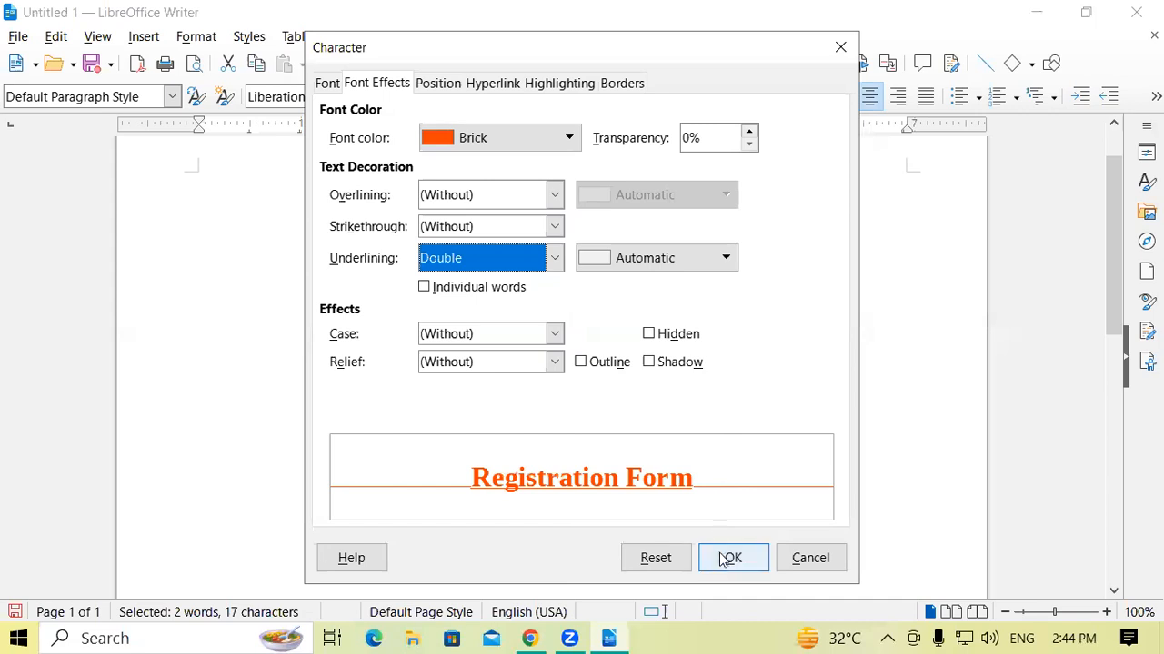
{"action": "left_click", "coordinate": [716, 558]}
{"action": "left_click", "coordinate": [715, 252]}
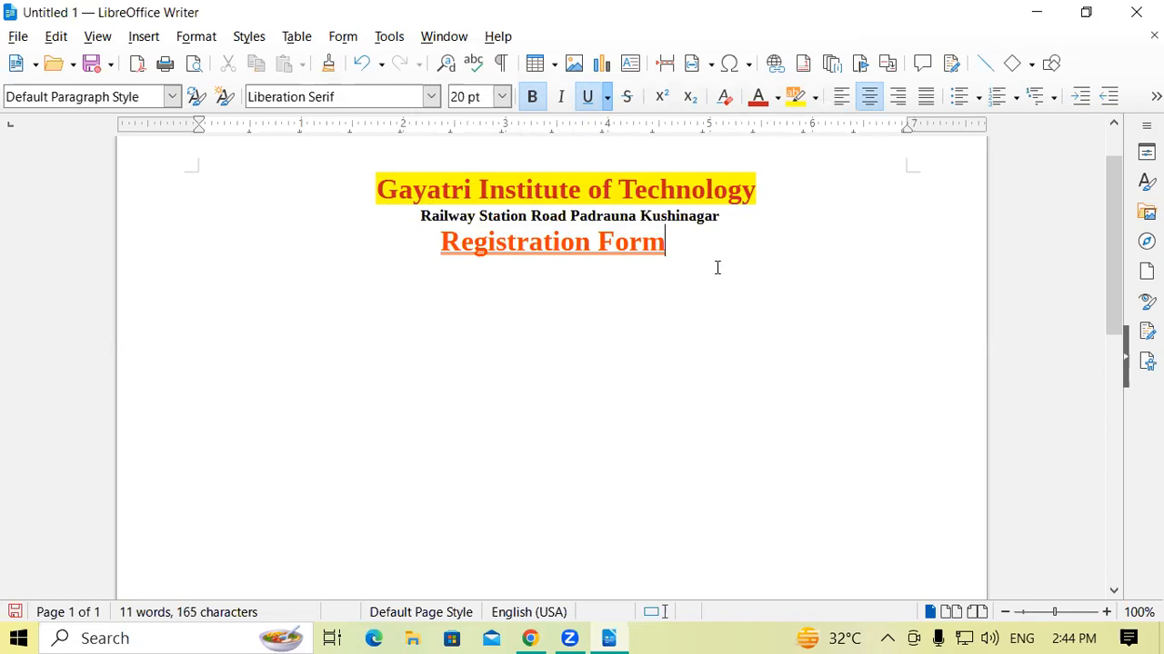
Undo the recent font color, underline style and font size changes on the "Registration Form" text.
{"action": "key", "text": "shift+Home"}
{"action": "key", "text": "ctrl+z"}
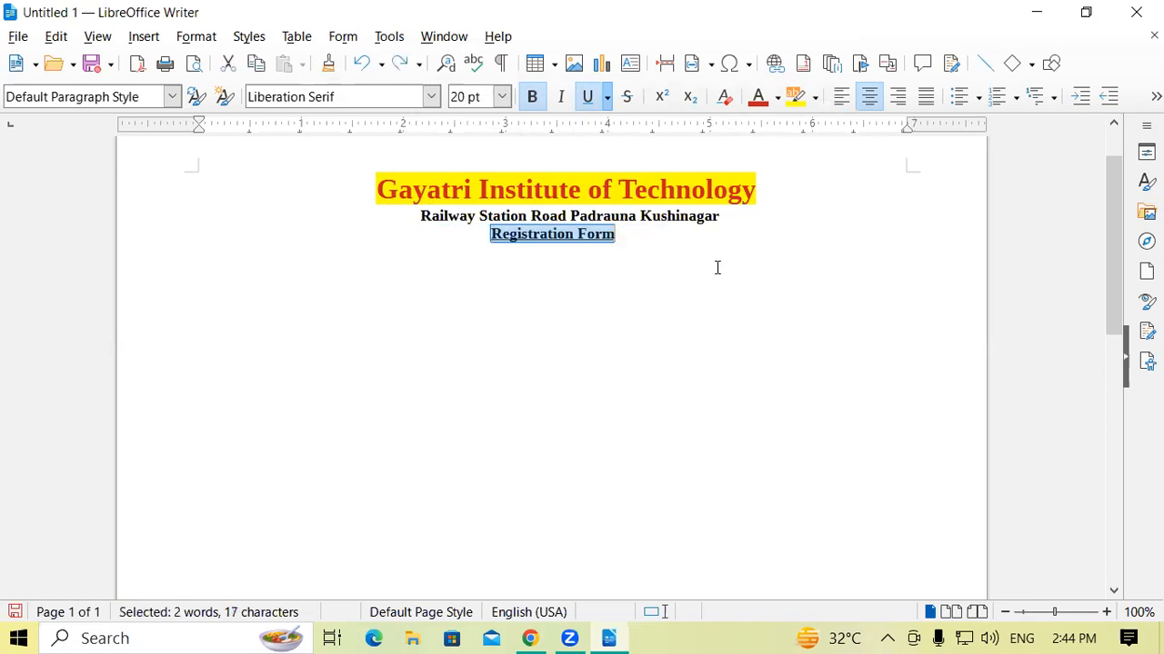
Set the "Registration Form" text's font size to 24 pt and give it a double underline.
{"action": "left_click", "coordinate": [499, 98]}
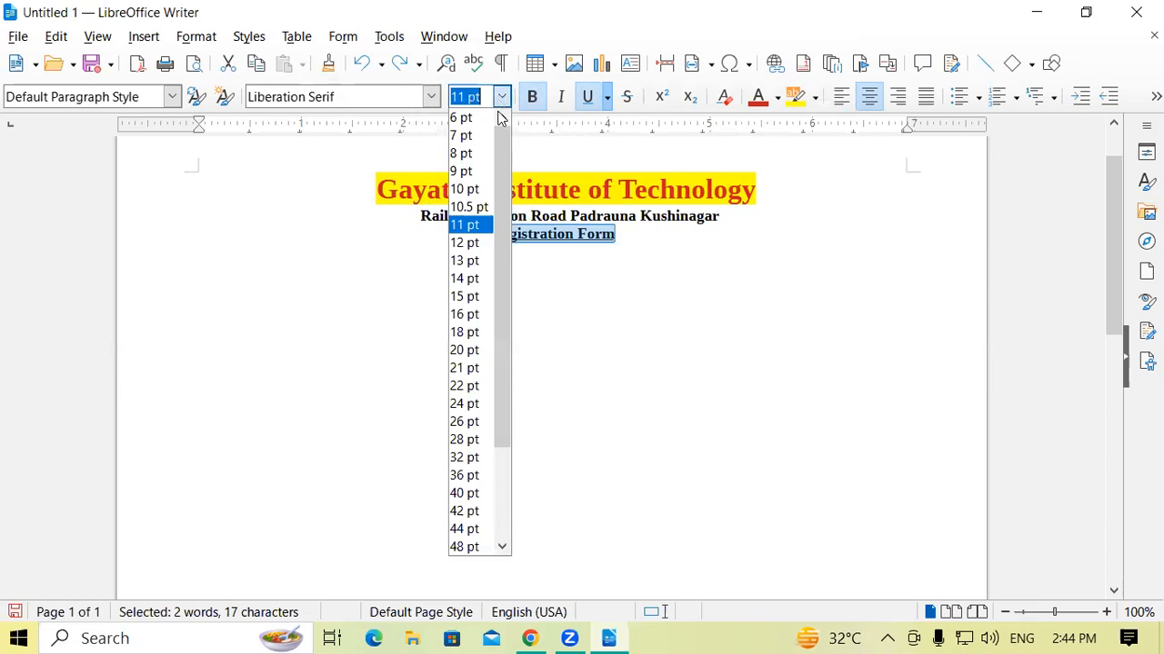
{"action": "left_click", "coordinate": [468, 404]}
{"action": "left_click", "coordinate": [697, 249]}
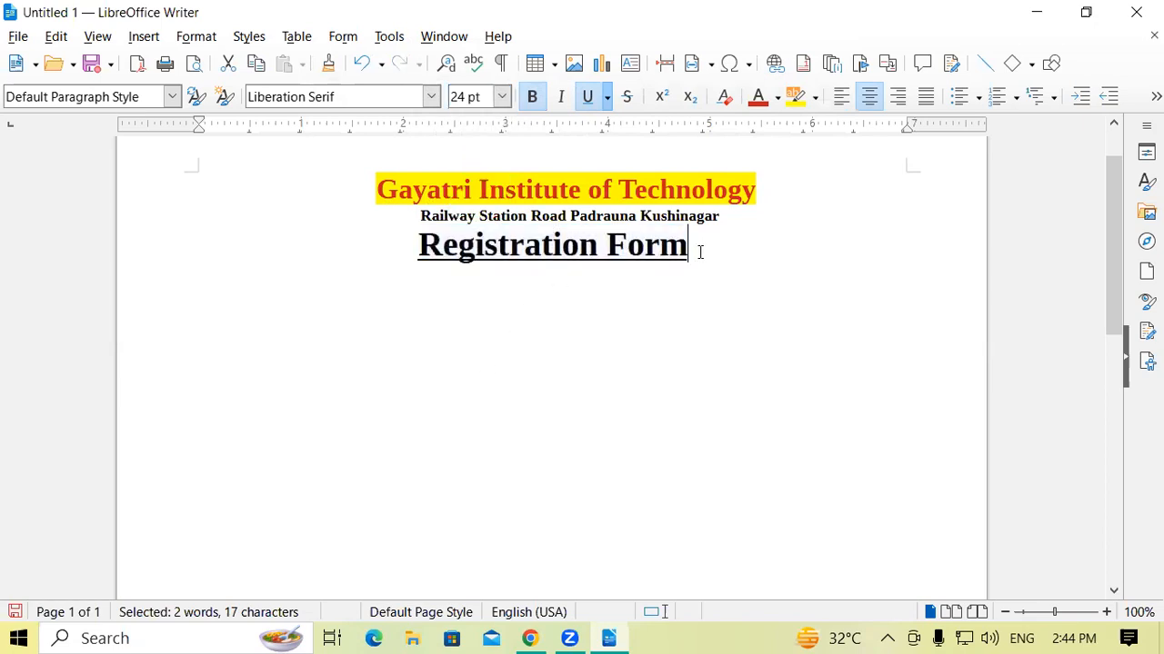
{"action": "left_click_drag", "start_coordinate": [697, 249], "coordinate": [391, 250]}
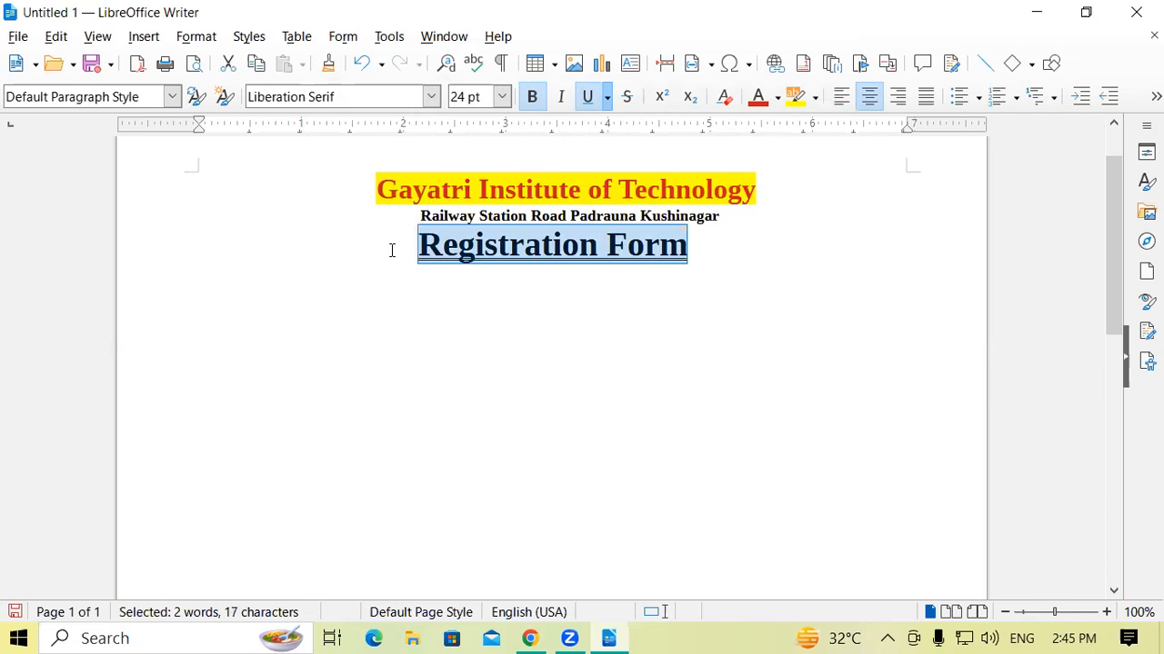
{"action": "left_click", "coordinate": [699, 259]}
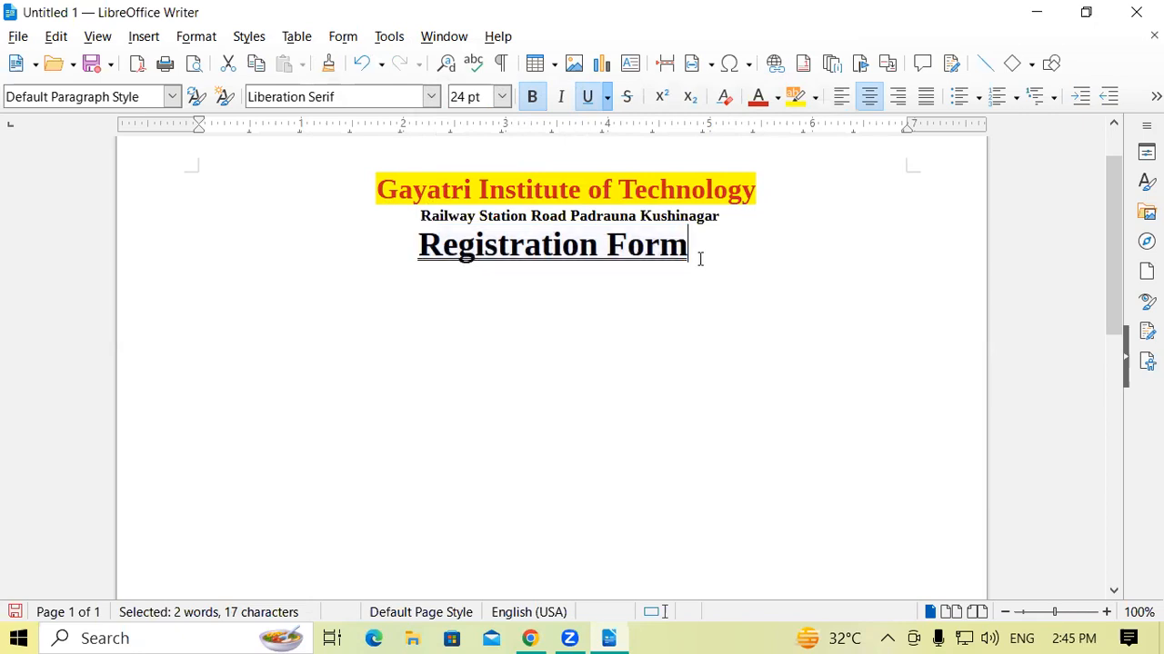
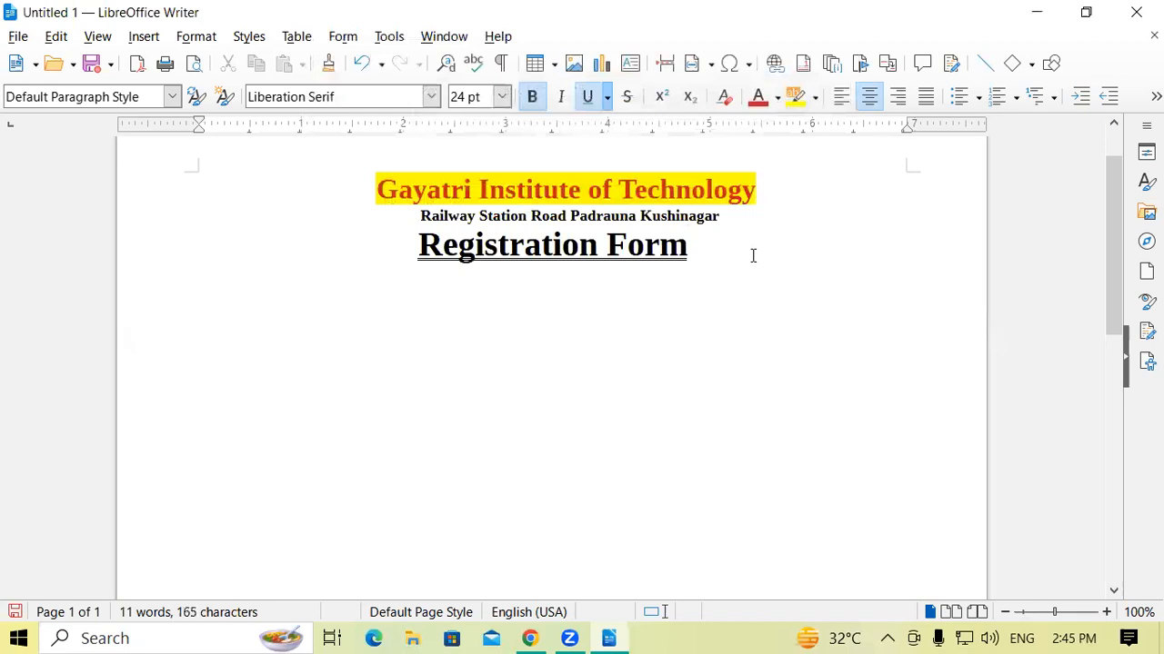
Start a new left-aligned line below the "Registration Form" heading.
{"action": "key", "text": "Return"}
{"action": "left_click", "coordinate": [710, 249]}
{"action": "key", "text": "Return"}
{"action": "key", "text": "Return"}
{"action": "key", "text": "Return"}
{"action": "key", "text": "BackSpace"}
{"action": "key", "text": "BackSpace"}
{"action": "left_click", "coordinate": [840, 97]}
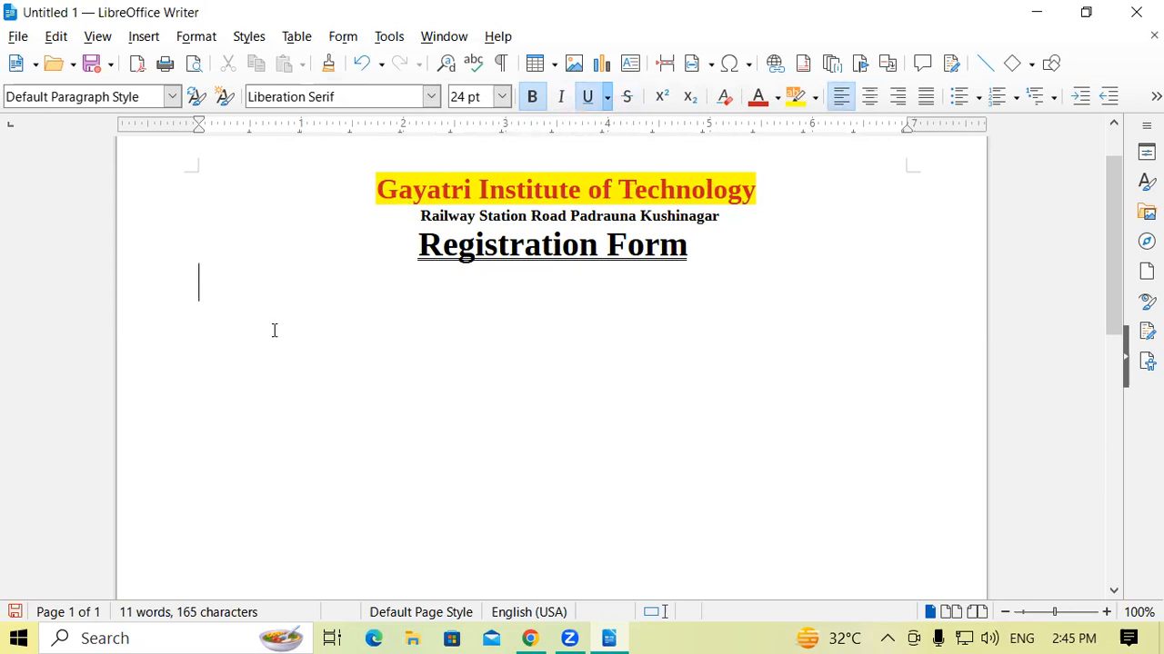
Turn off underlining for the new line and clear the trial characters from it.
{"action": "type", "text": "Ke"}
{"action": "key", "text": "BackSpace"}
{"action": "key", "text": "BackSpace"}
{"action": "type", "text": "df"}
{"action": "key", "text": "BackSpace"}
{"action": "key", "text": "ctrl+u"}
{"action": "key", "text": "BackSpace"}
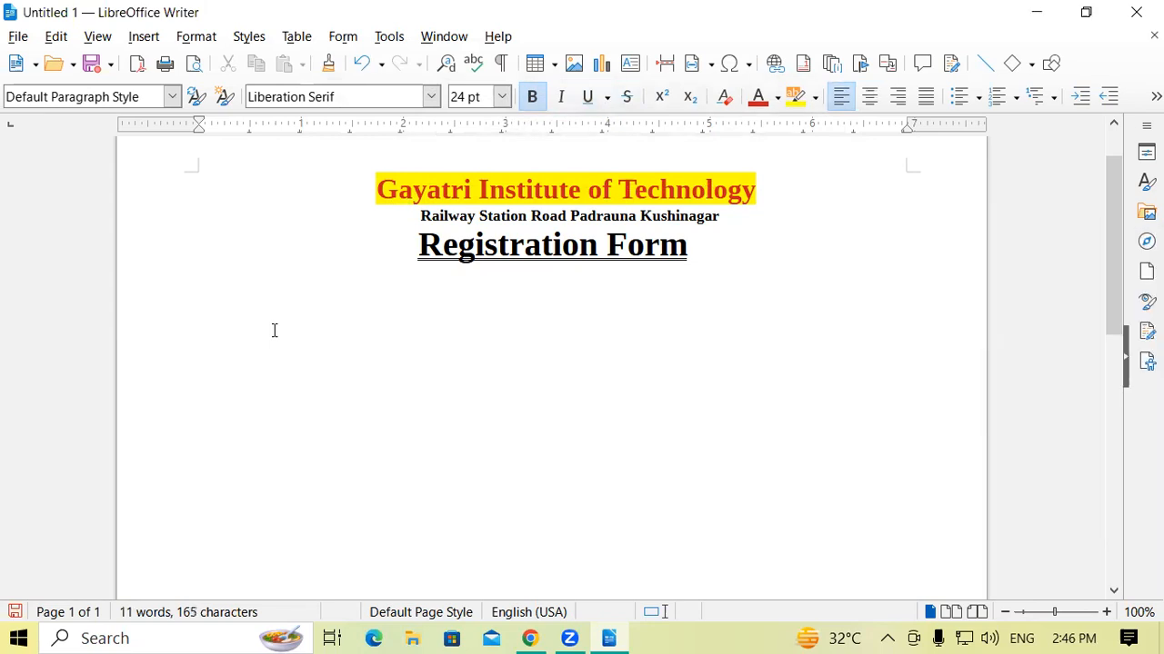
Enter the text "Keyboard Price Rs.100" on the new line below the heading.
{"action": "type", "text": "Keyboard Pr"}
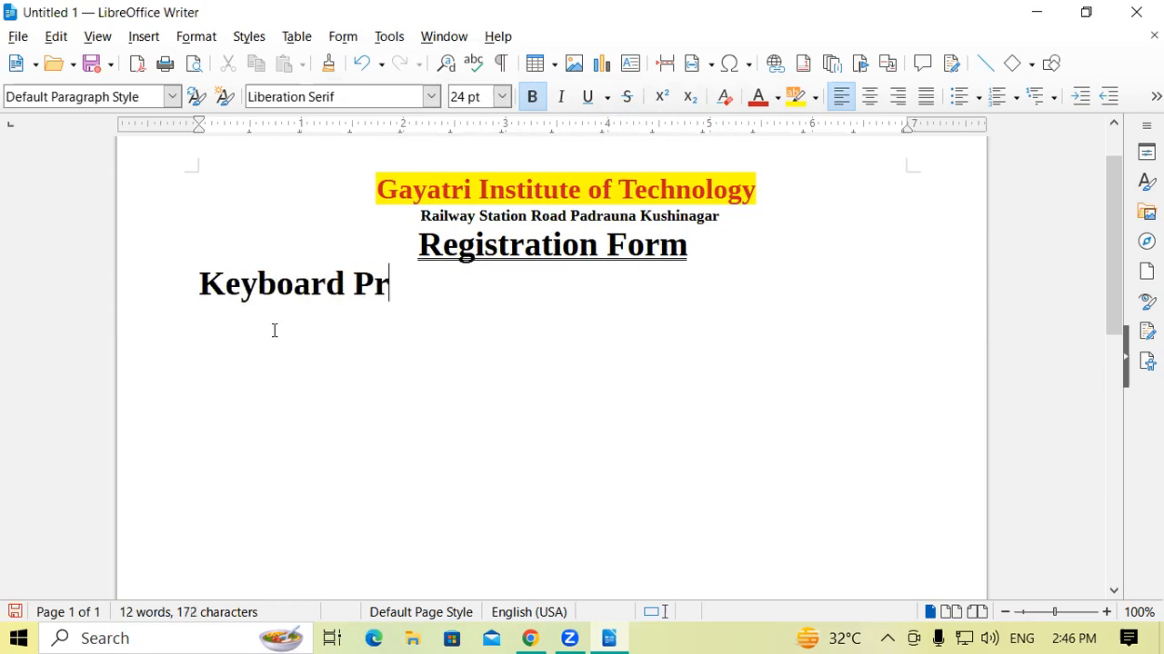
{"action": "type", "text": "ice Rs"}
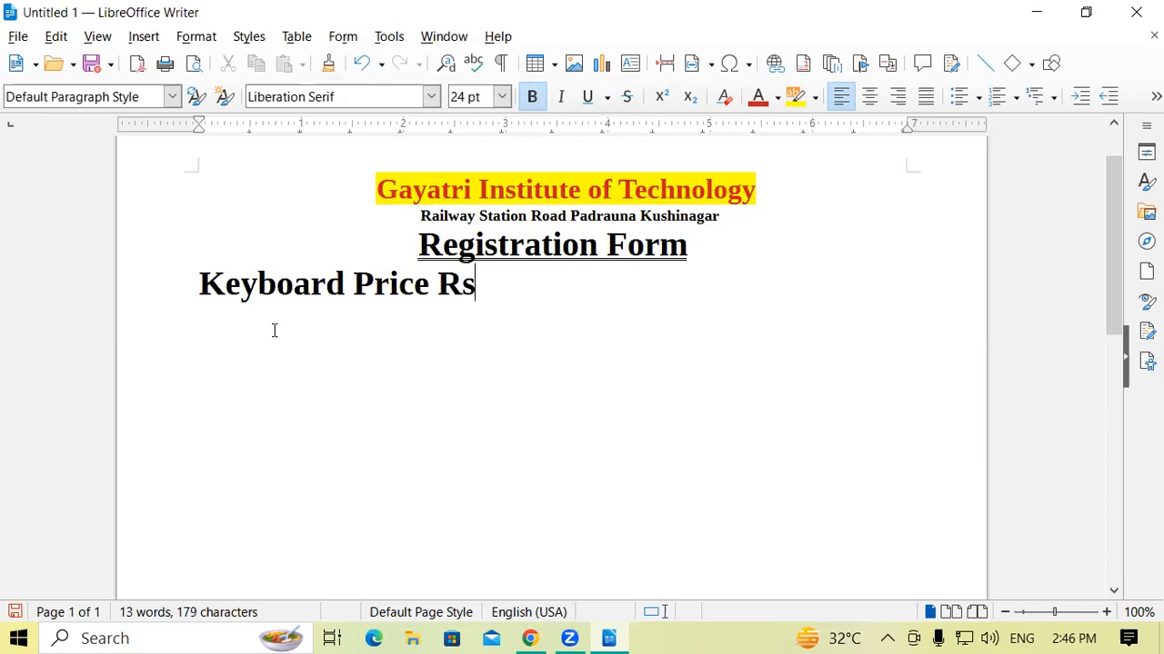
{"action": "type", "text": ".100"}
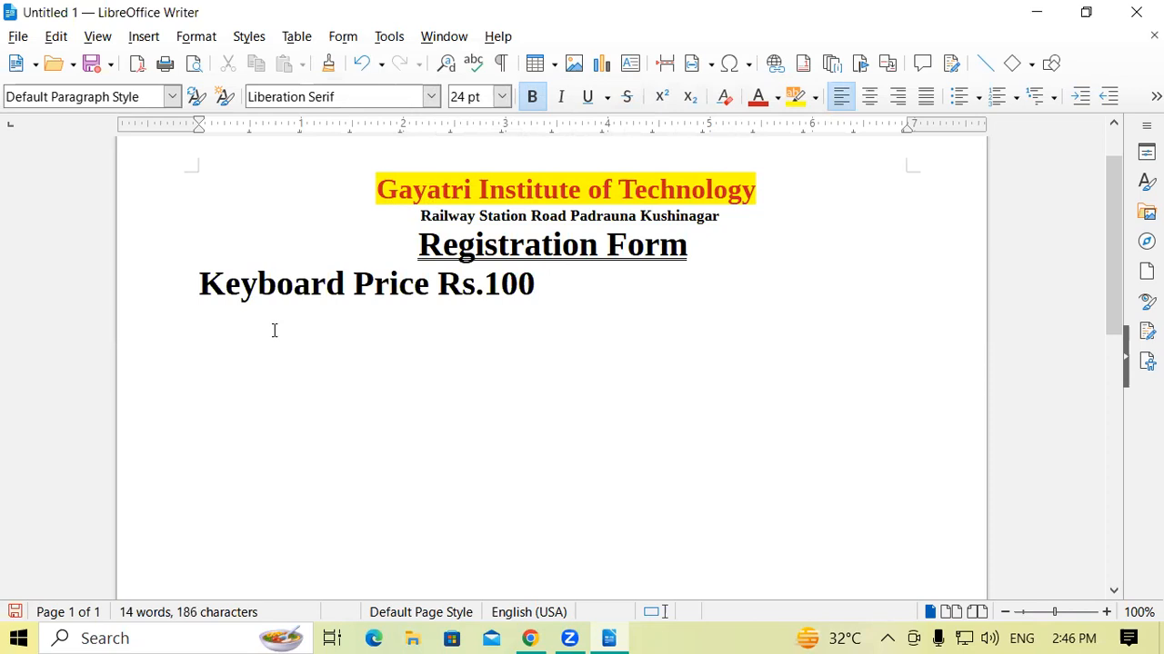
{"action": "type", "text": "   Ke"}
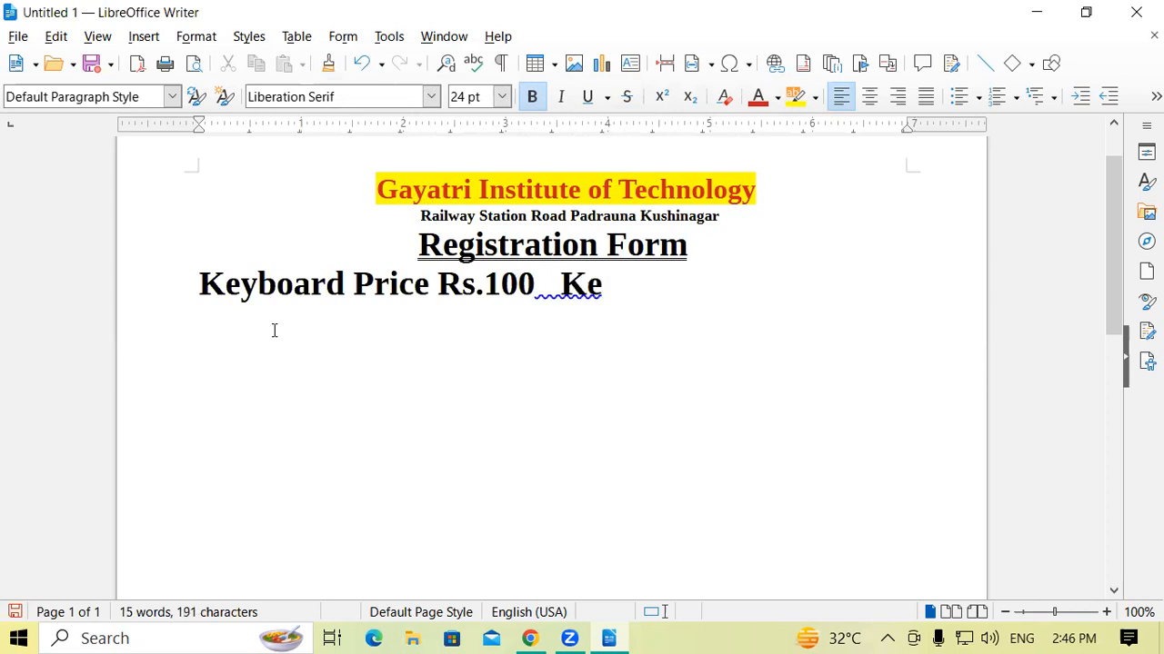
{"action": "type", "text": "yboa"}
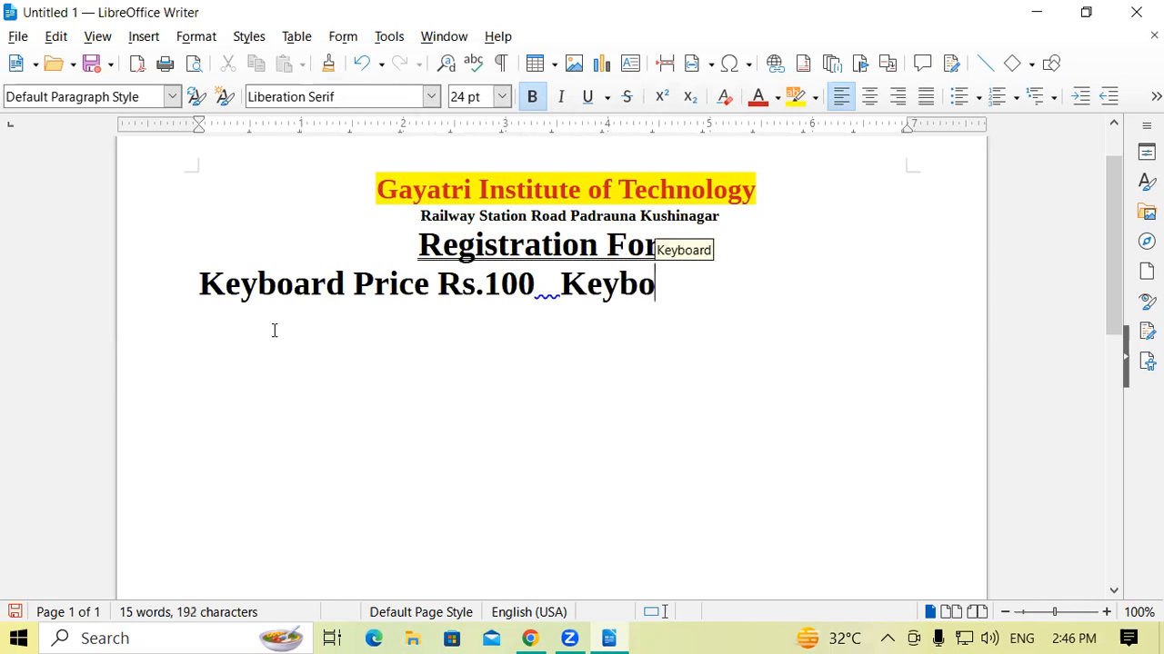
{"action": "type", "text": "rd "}
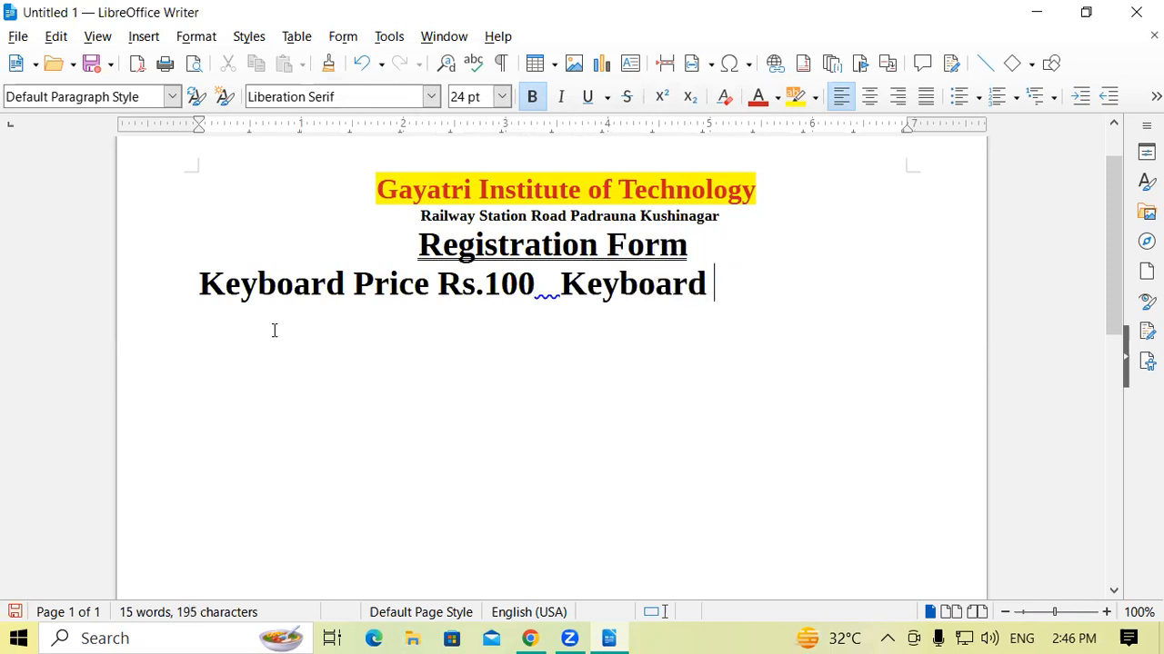
{"action": "type", "text": "Price "}
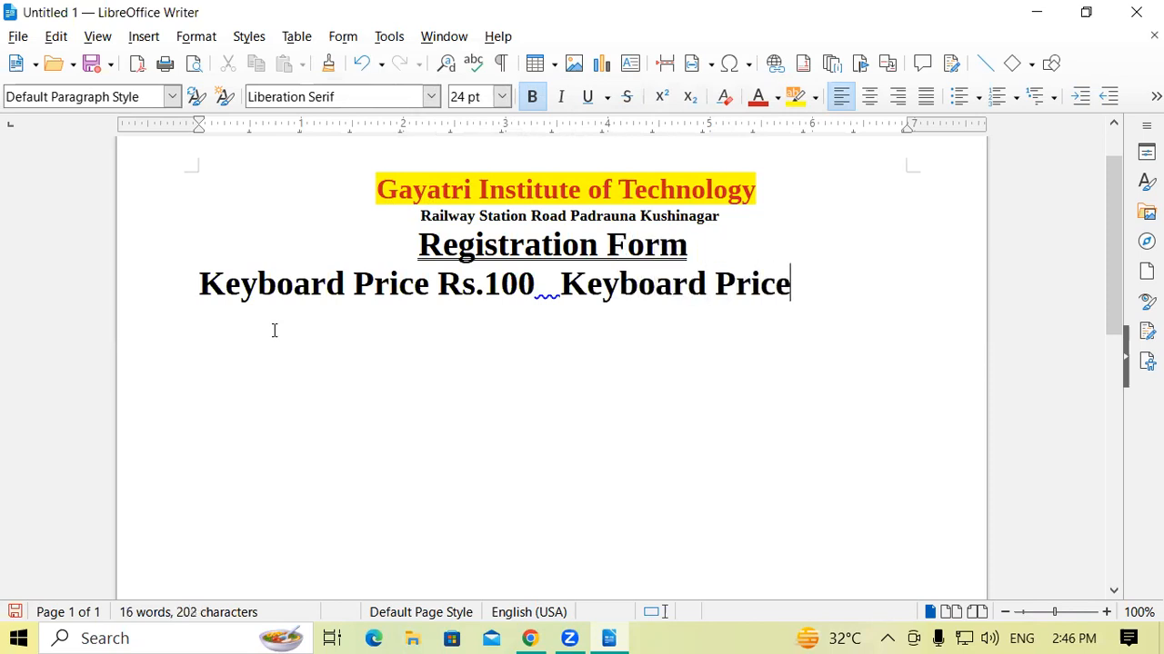
{"action": "type", "text": "Rs"}
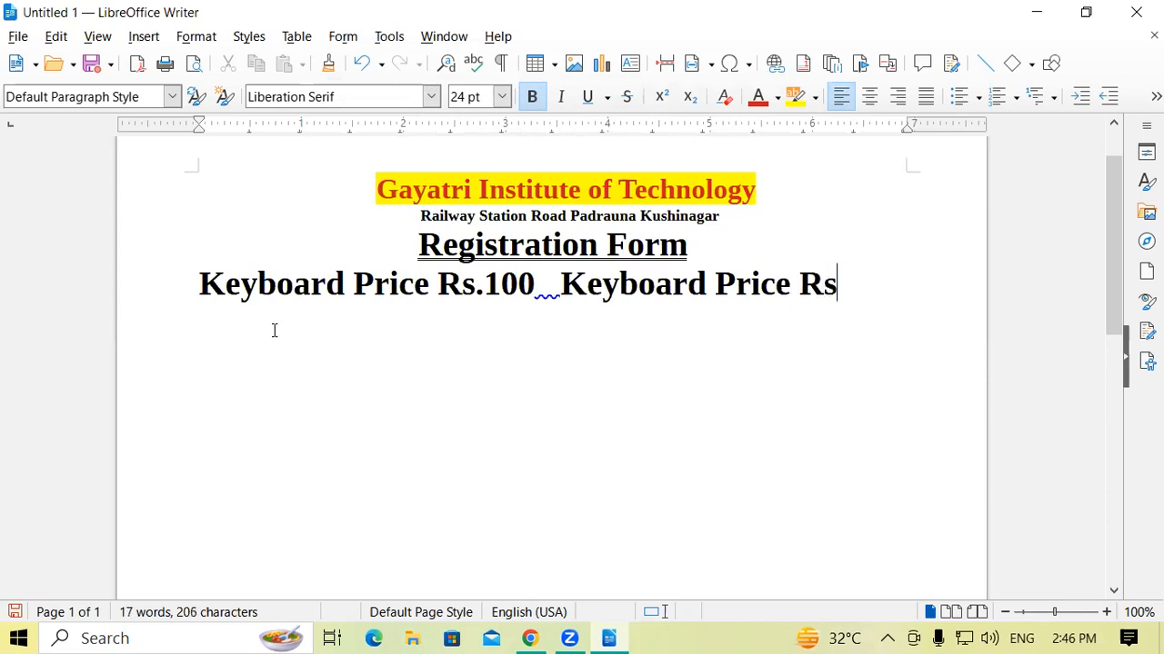
{"action": "type", "text": ".85"}
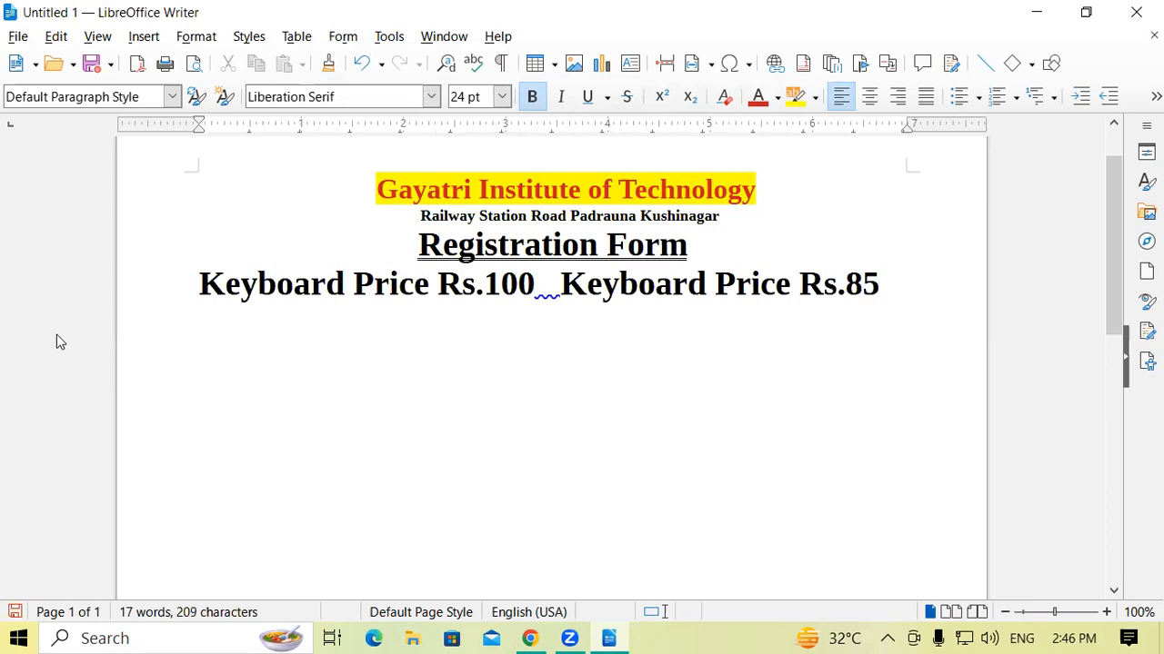
Apply strikethrough to "Keyboard Price Rs.100" and delete one space before "Keyboard Price Rs.85".
{"action": "left_click_drag", "start_coordinate": [195, 289], "coordinate": [534, 289]}
{"action": "left_click", "coordinate": [627, 97]}
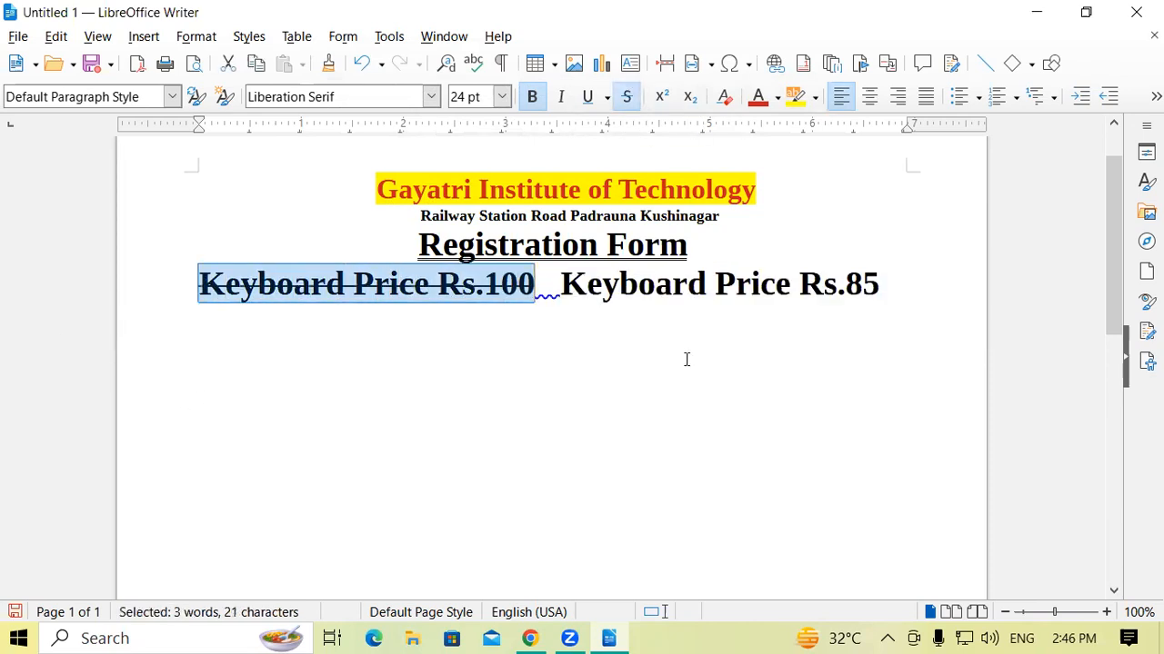
{"action": "left_click", "coordinate": [646, 346]}
{"action": "left_click", "coordinate": [561, 289]}
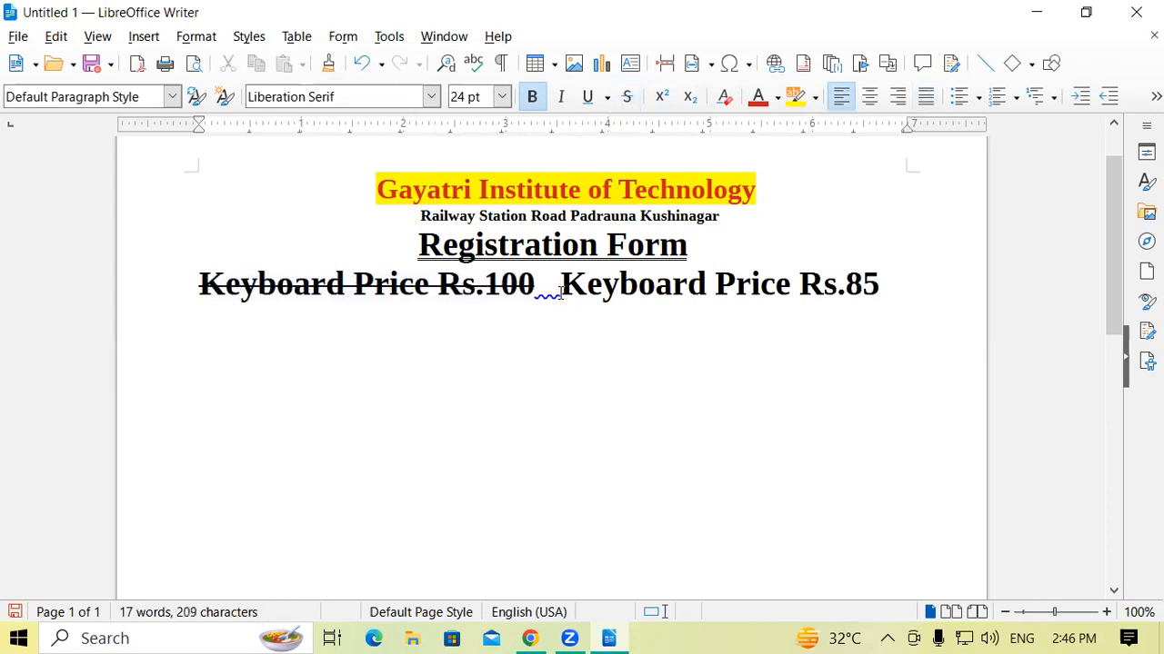
{"action": "key", "text": "BackSpace"}
{"action": "left_click", "coordinate": [901, 296]}
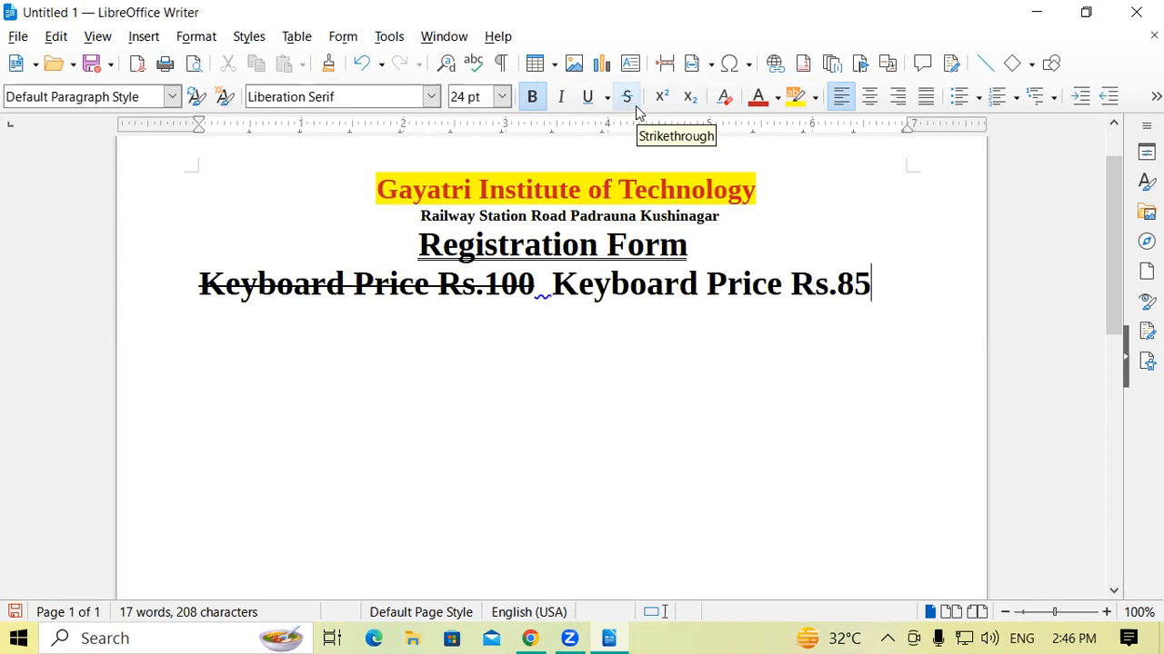
{"action": "left_click", "coordinate": [600, 364]}
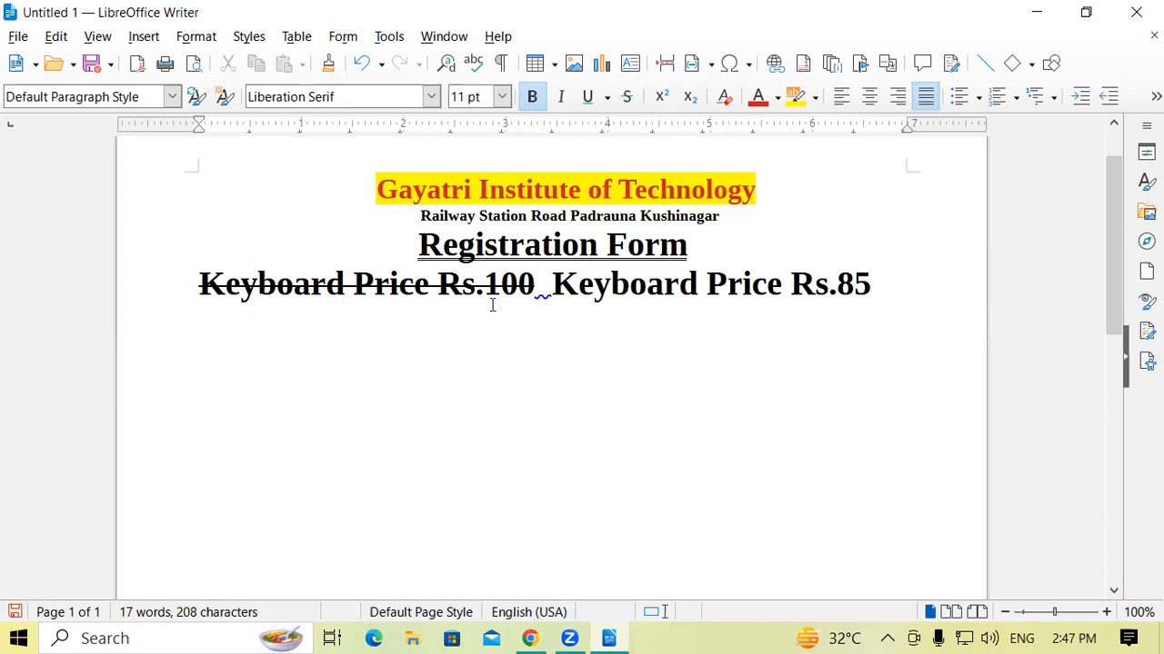
{"action": "left_click_drag", "start_coordinate": [550, 284], "coordinate": [896, 282]}
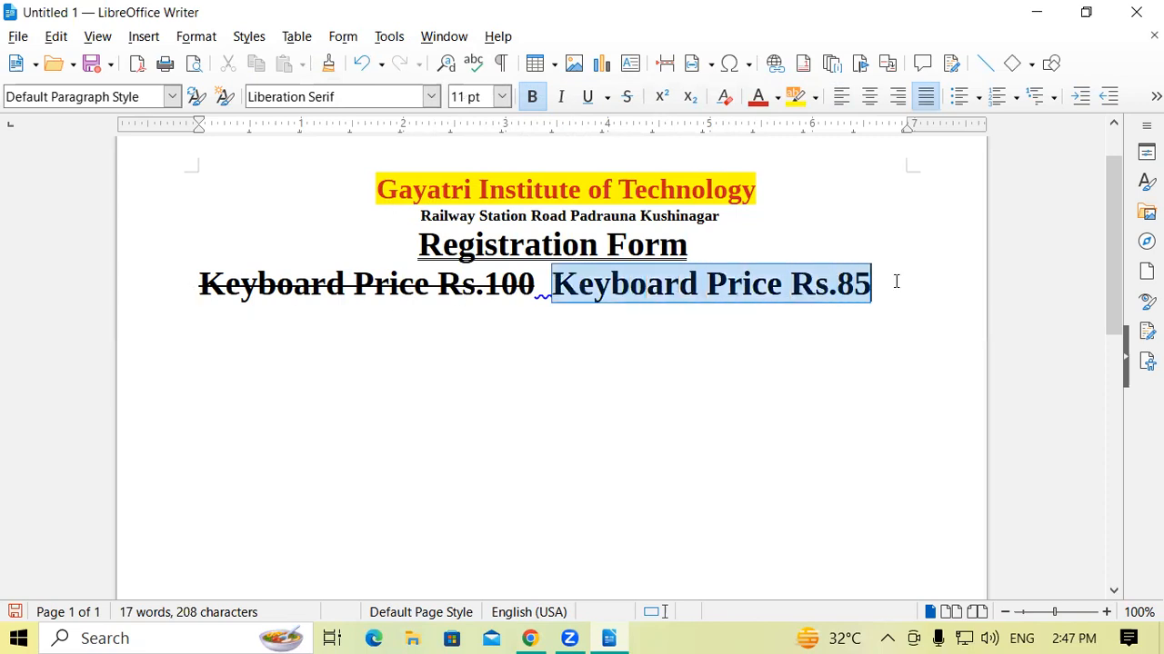
{"action": "left_click", "coordinate": [896, 281]}
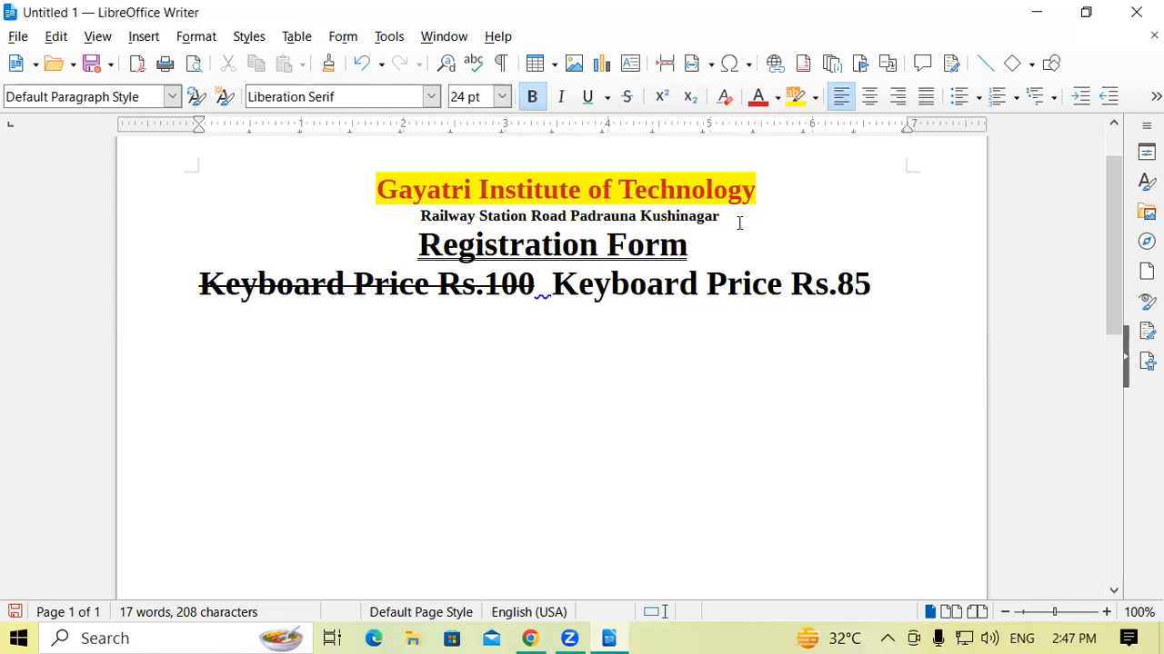
Remove bold from the institute's address line, trying italic and bold on it along the way.
{"action": "left_click_drag", "start_coordinate": [719, 217], "coordinate": [416, 222]}
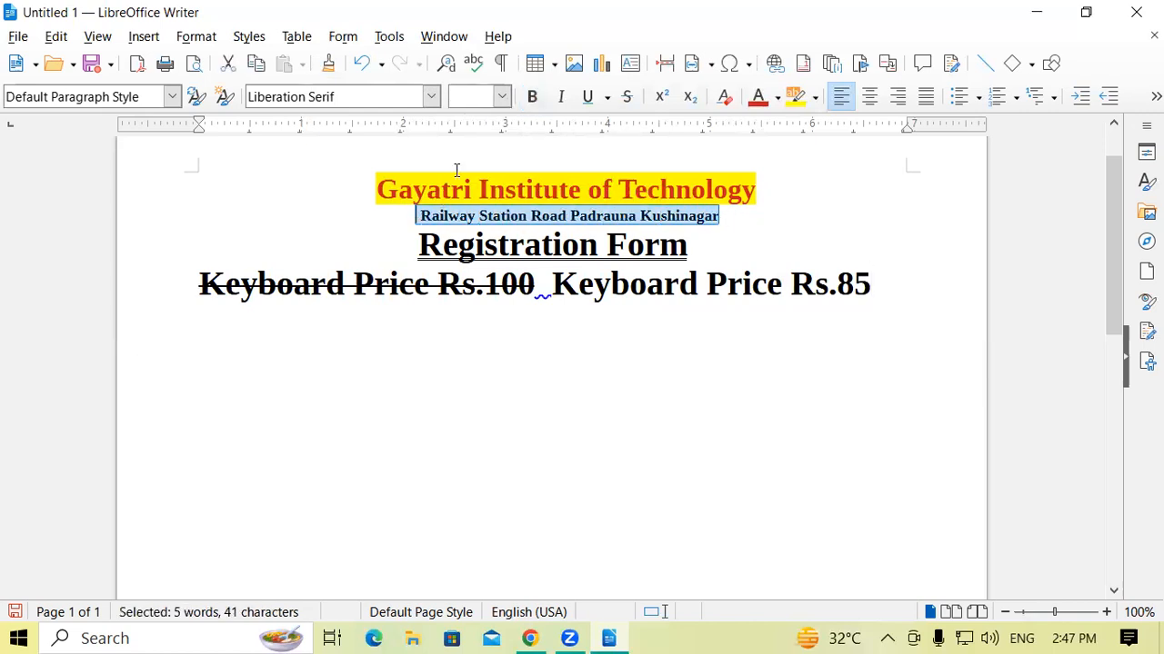
{"action": "left_click", "coordinate": [535, 100]}
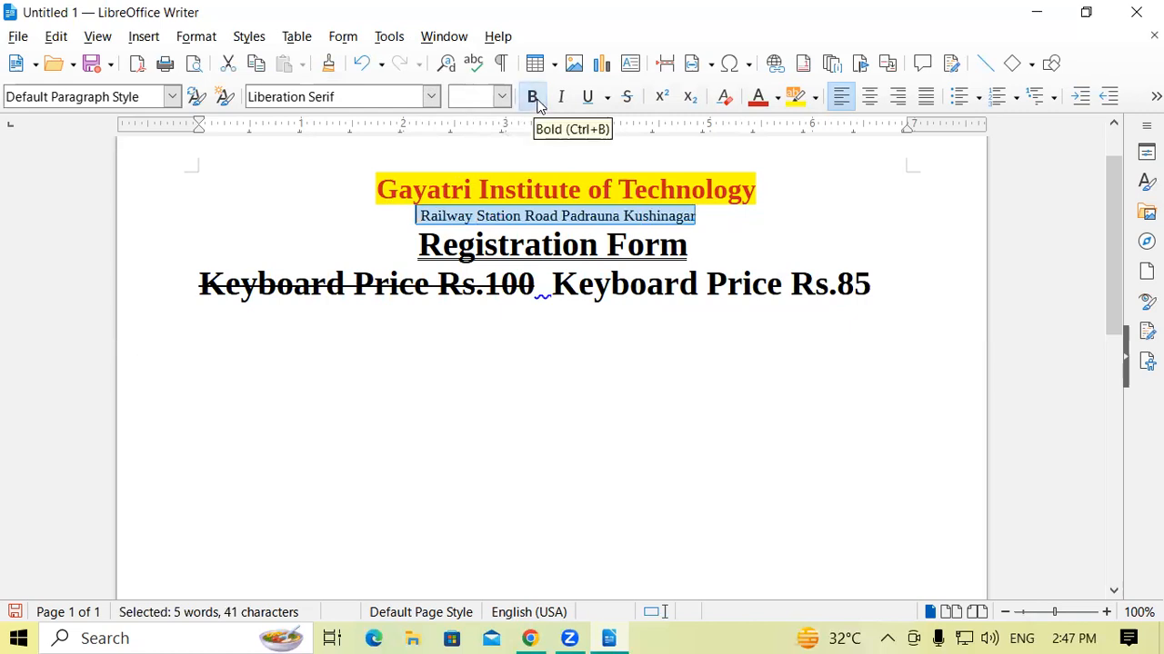
{"action": "left_click", "coordinate": [563, 100]}
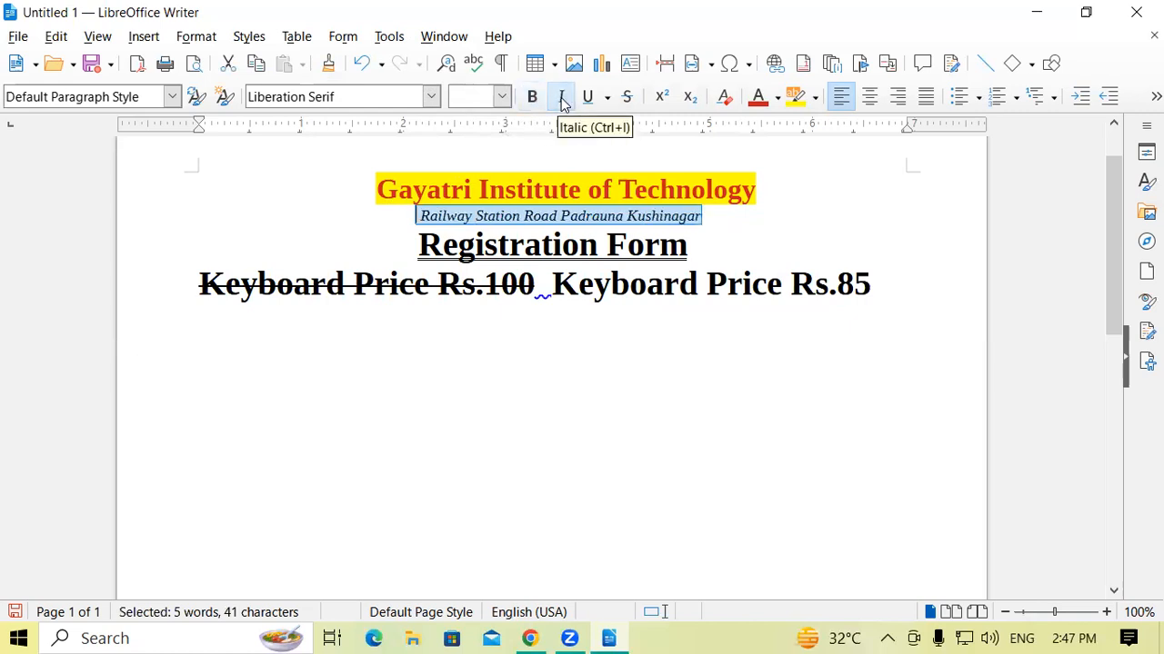
{"action": "left_click", "coordinate": [534, 99]}
{"action": "left_click", "coordinate": [563, 100]}
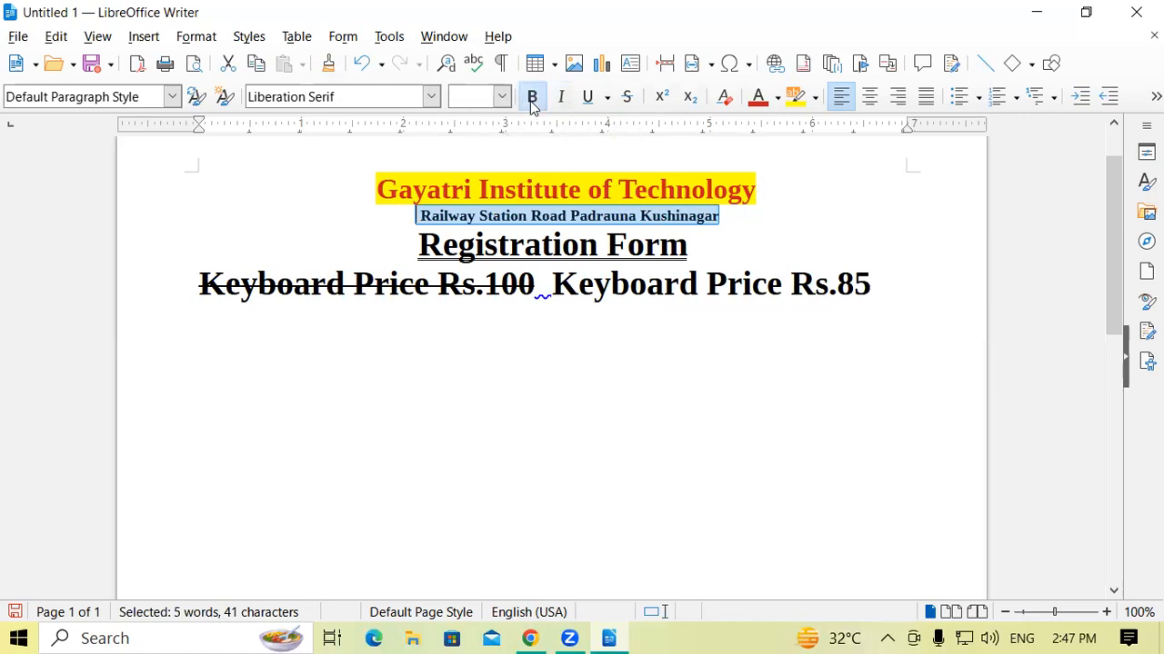
{"action": "left_click", "coordinate": [533, 98]}
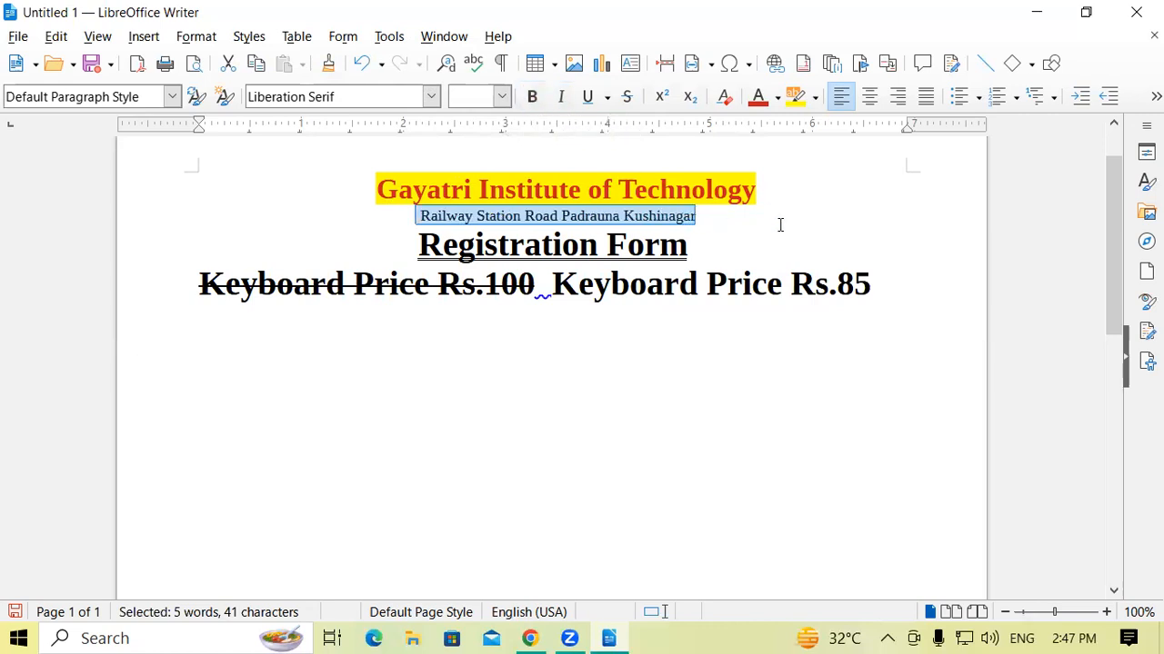
Apply bold and italic to the institute's address line and switch both off again.
{"action": "key", "text": "ctrl+b"}
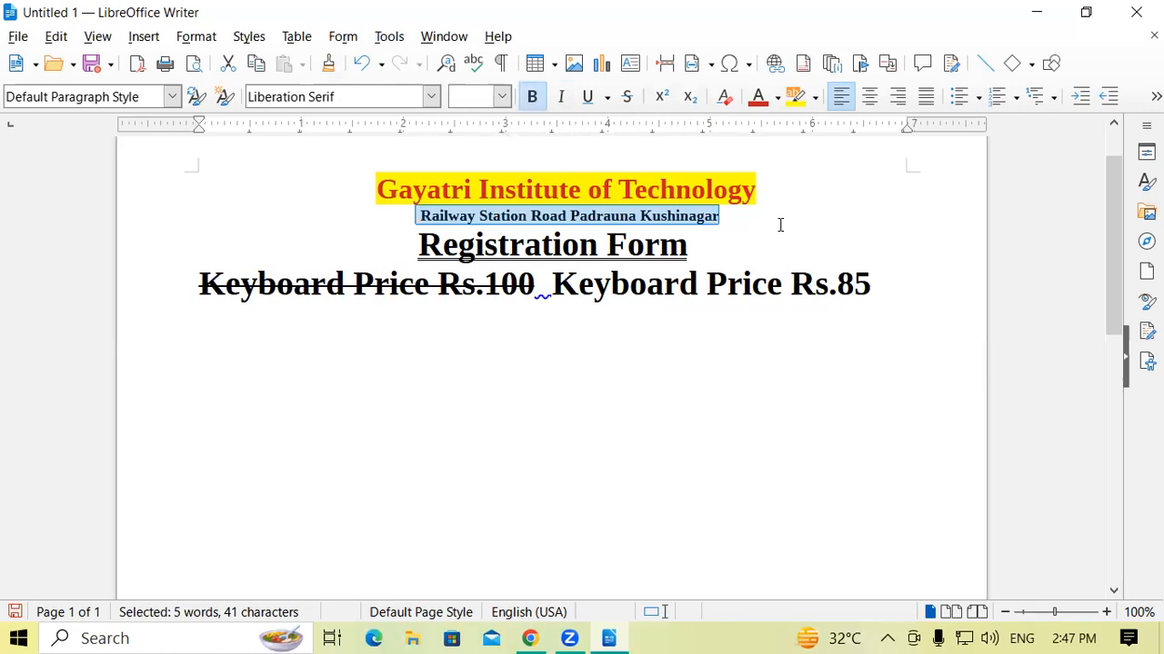
{"action": "key", "text": "ctrl+i"}
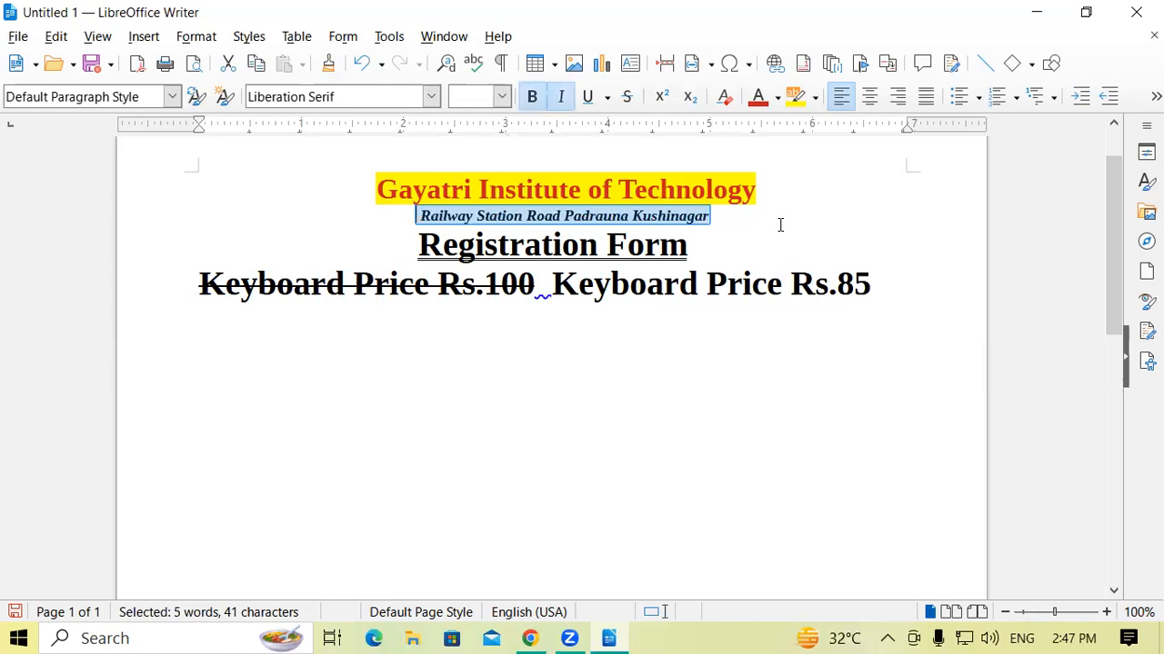
{"action": "key", "text": "ctrl+b"}
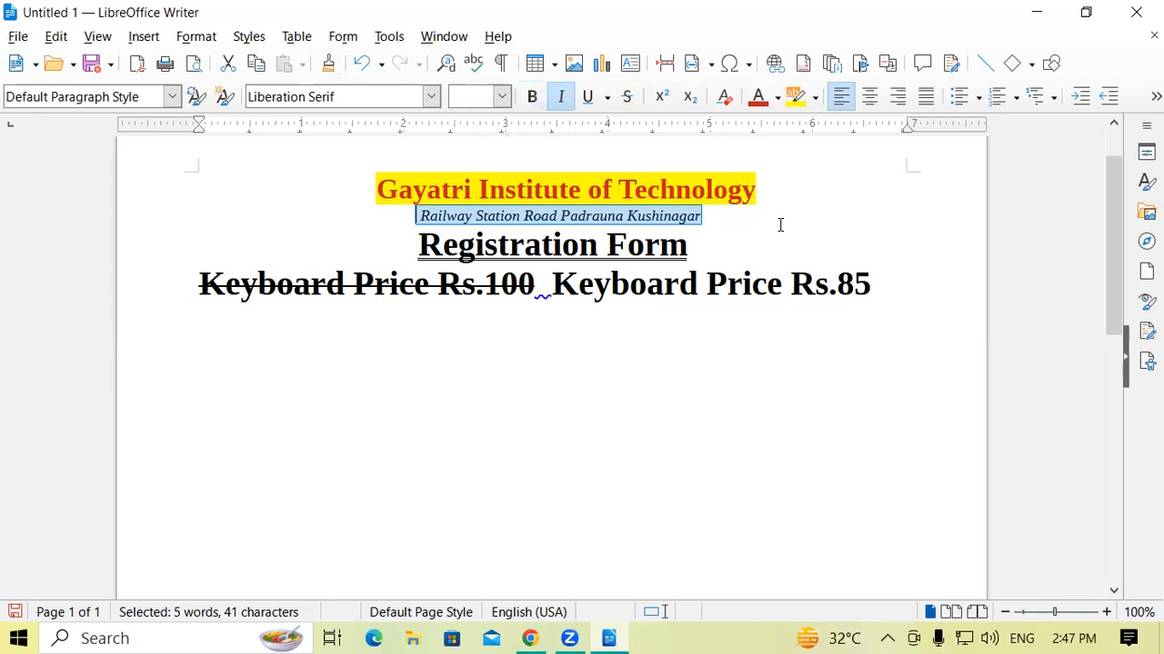
{"action": "key", "text": "ctrl+i"}
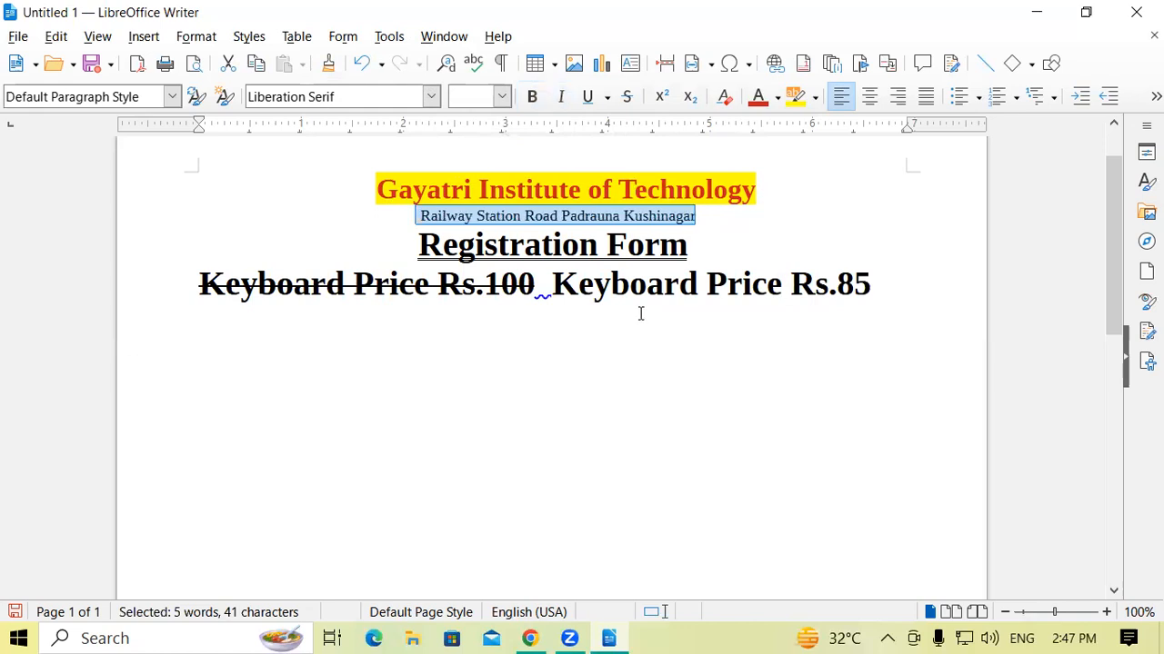
Add blank lines below the keyboard price line and left-align the current empty line.
{"action": "left_click", "coordinate": [899, 282]}
{"action": "key", "text": "Return"}
{"action": "key", "text": "Return"}
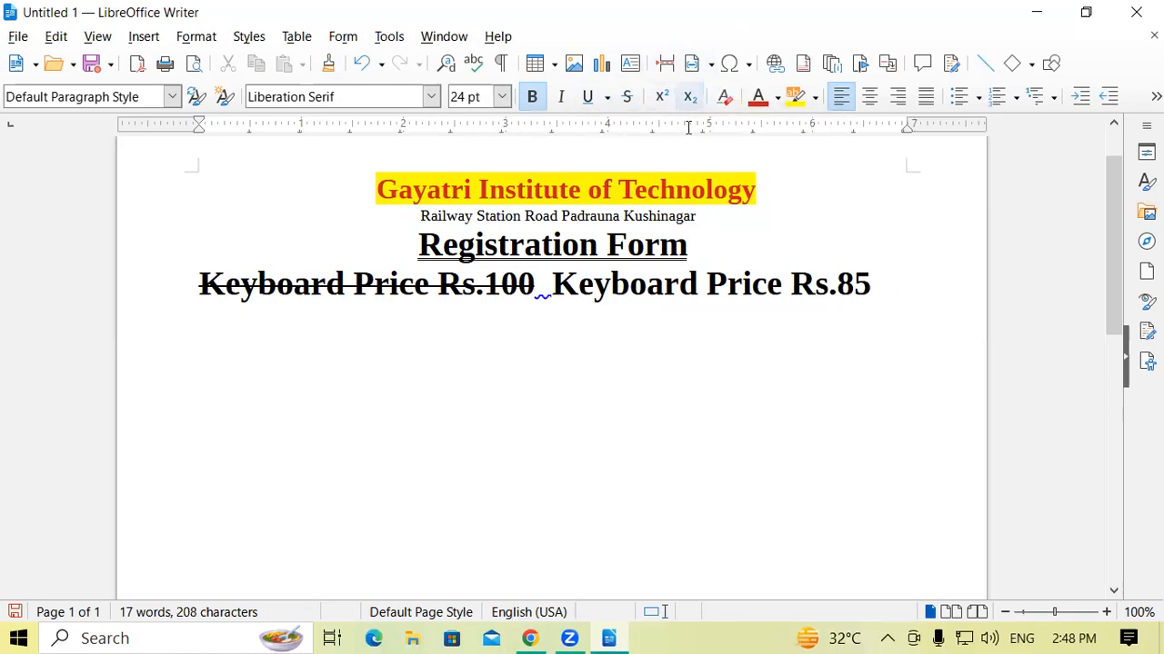
{"action": "key", "text": "Return"}
{"action": "key", "text": "ctrl+e"}
{"action": "left_click", "coordinate": [587, 96]}
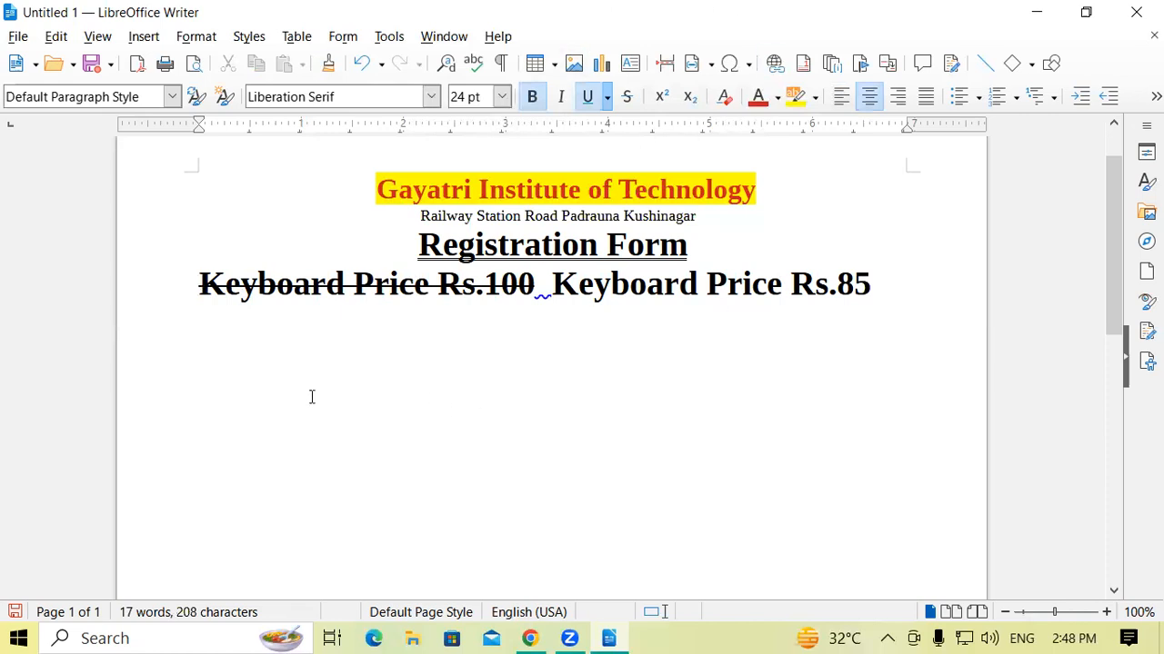
{"action": "left_click", "coordinate": [829, 101]}
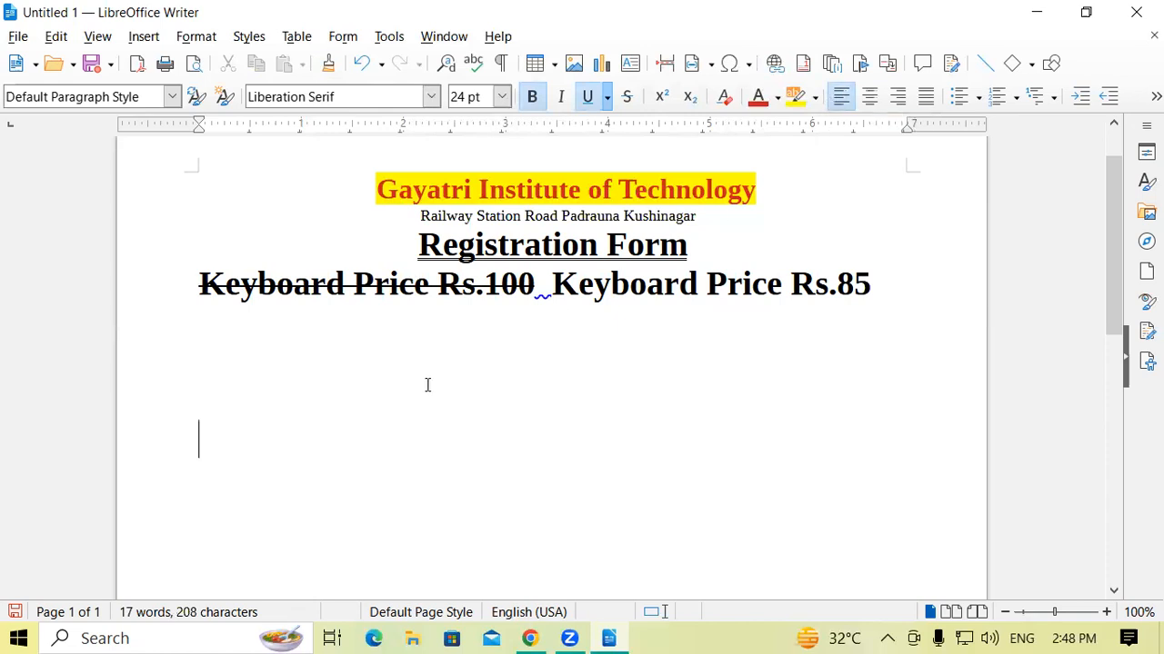
Enter the expression "(a+b)2" on the left-aligned line below the keyboard prices.
{"action": "type", "text": "(a"}
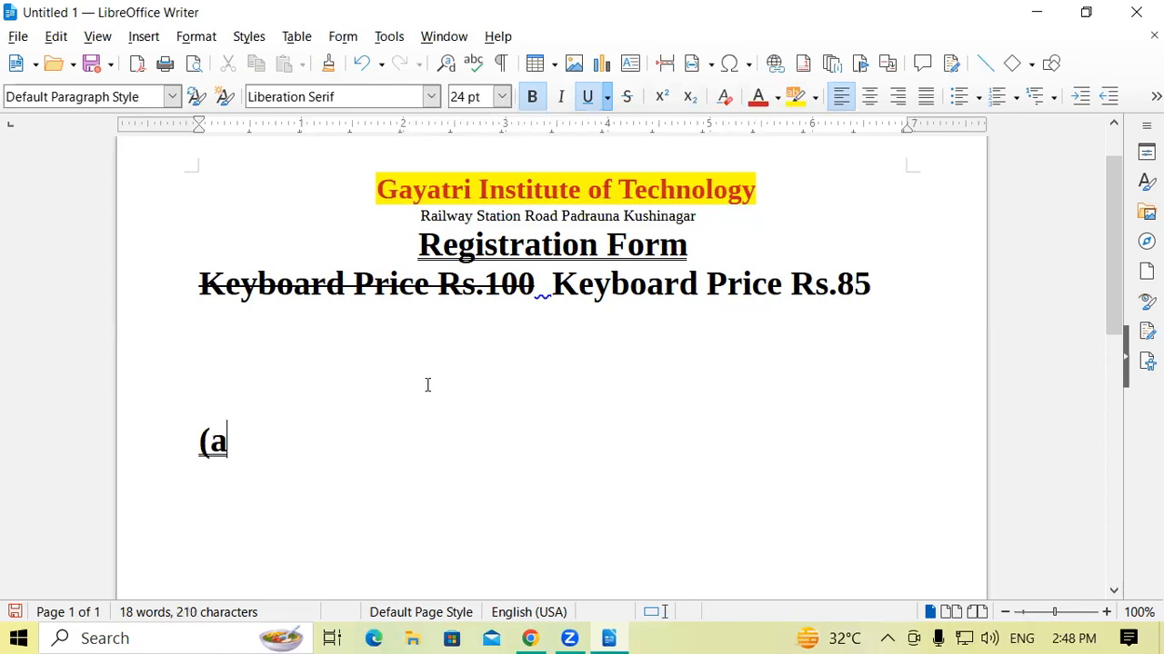
{"action": "type", "text": "+b"}
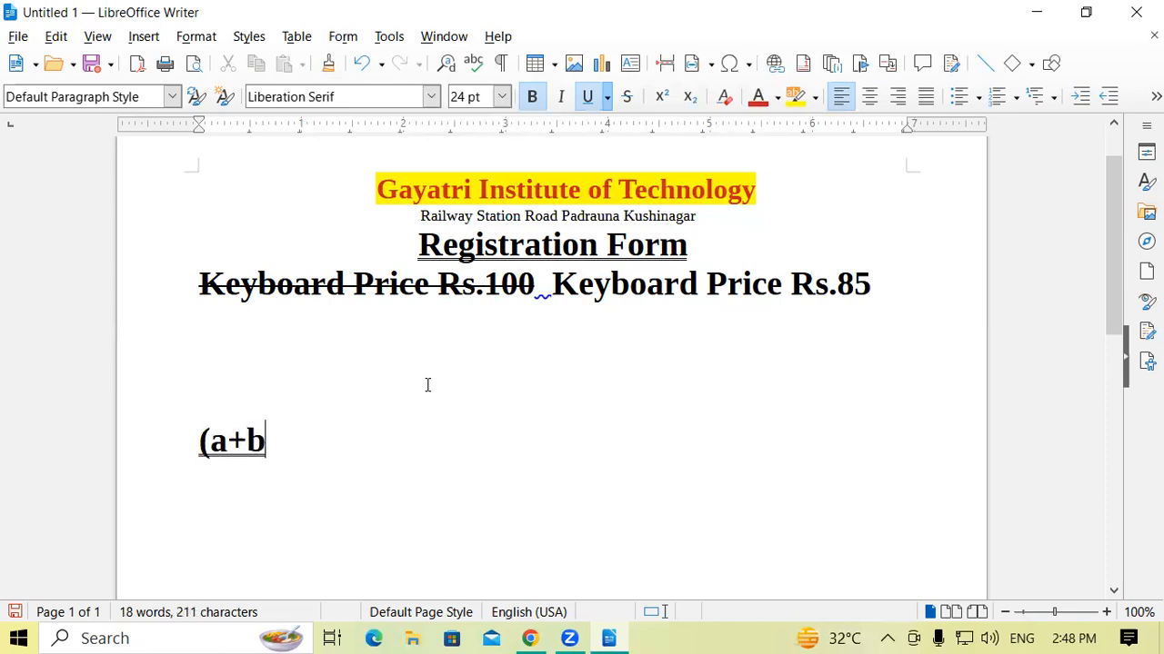
{"action": "type", "text": "0"}
{"action": "key", "text": "BackSpace"}
{"action": "type", "text": "0"}
{"action": "key", "text": "BackSpace"}
{"action": "type", "text": ")2"}
Change the underline of "(a+b)2" to a single line and choose the (Without) underline style at the end of the text.
{"action": "left_click_drag", "start_coordinate": [317, 470], "coordinate": [185, 442]}
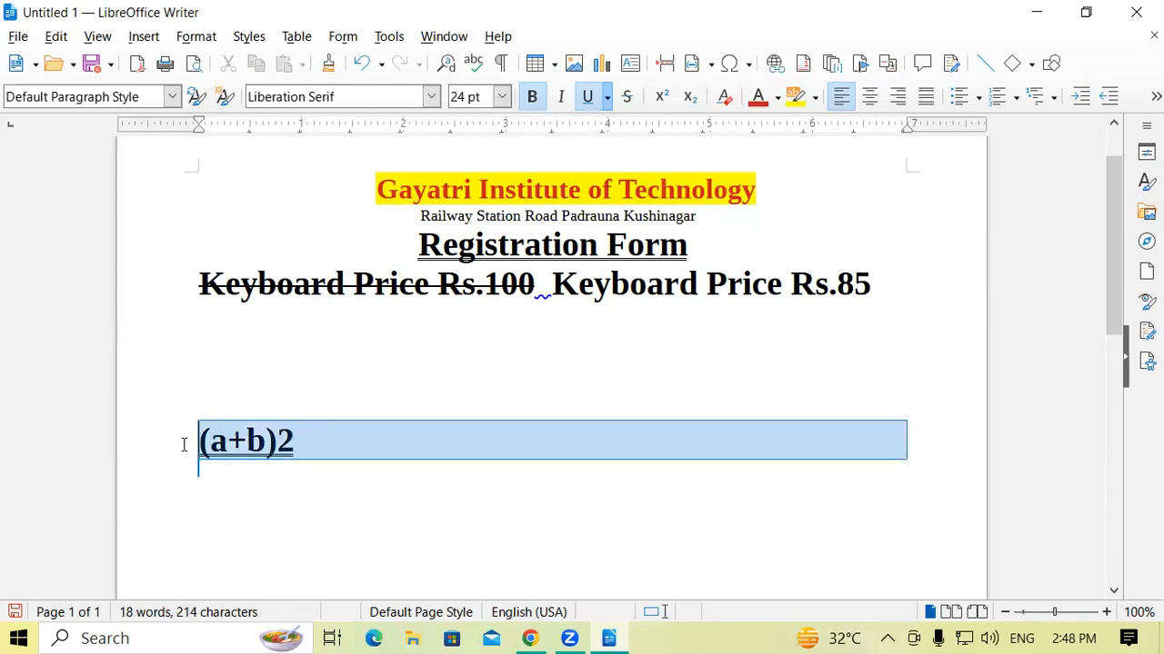
{"action": "left_click", "coordinate": [587, 96]}
{"action": "left_click", "coordinate": [408, 436]}
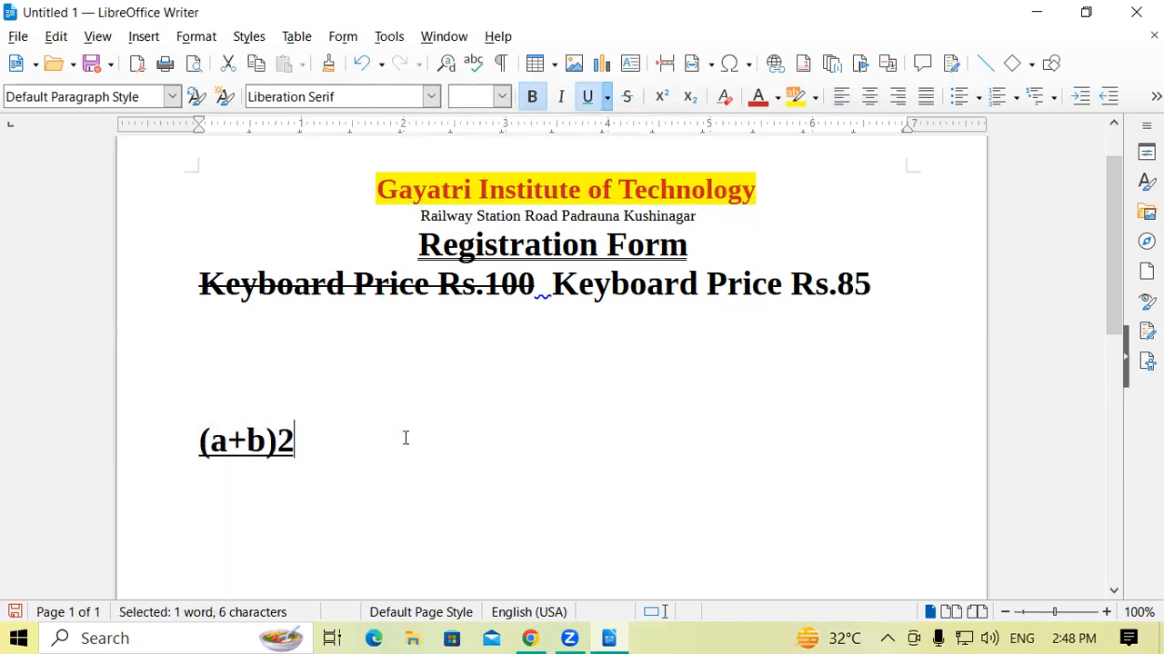
{"action": "left_click", "coordinate": [608, 96]}
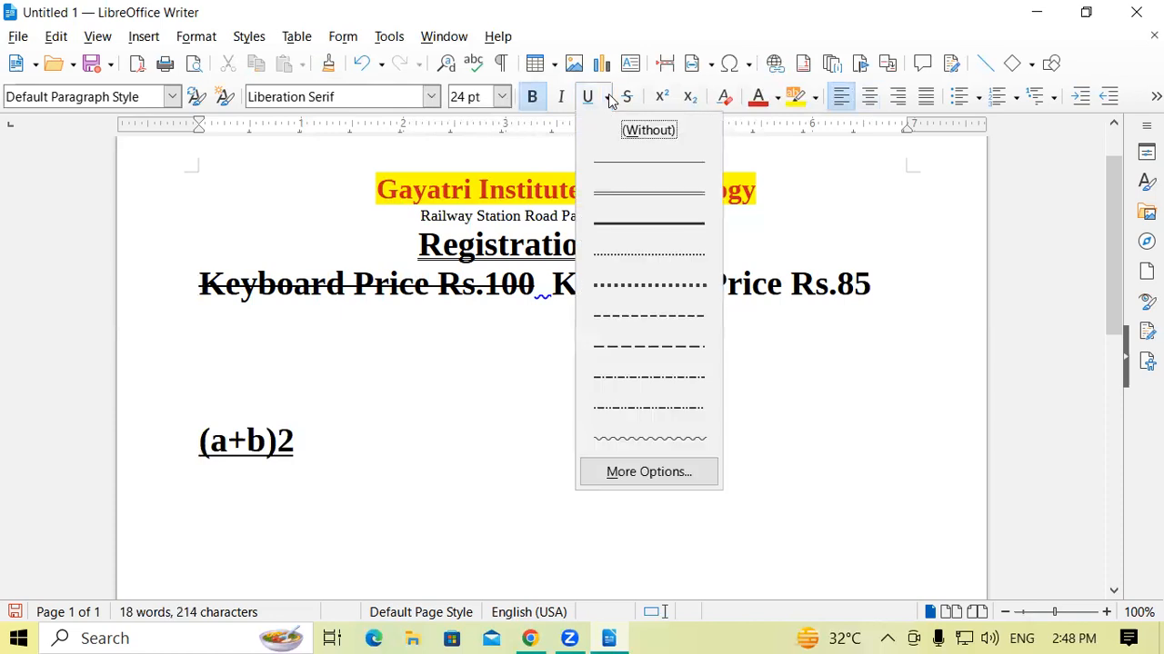
{"action": "left_click", "coordinate": [647, 134]}
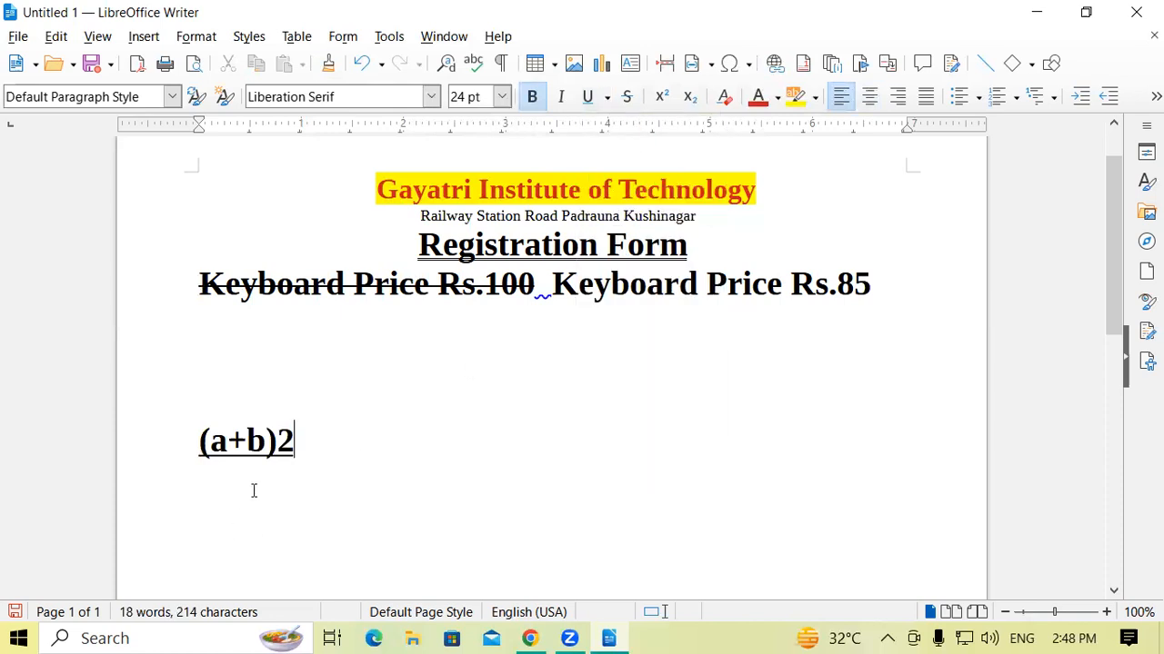
Remove the underline from "(a+b)2" and format its 2 as superscript.
{"action": "left_click_drag", "start_coordinate": [315, 452], "coordinate": [196, 450]}
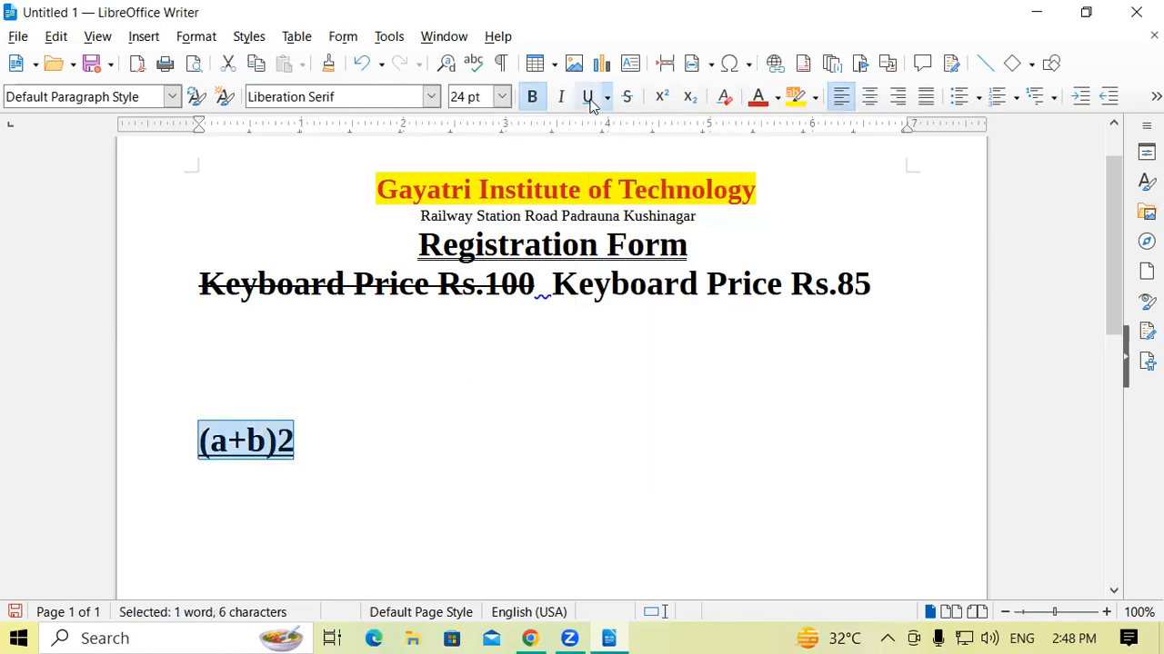
{"action": "left_click", "coordinate": [372, 470]}
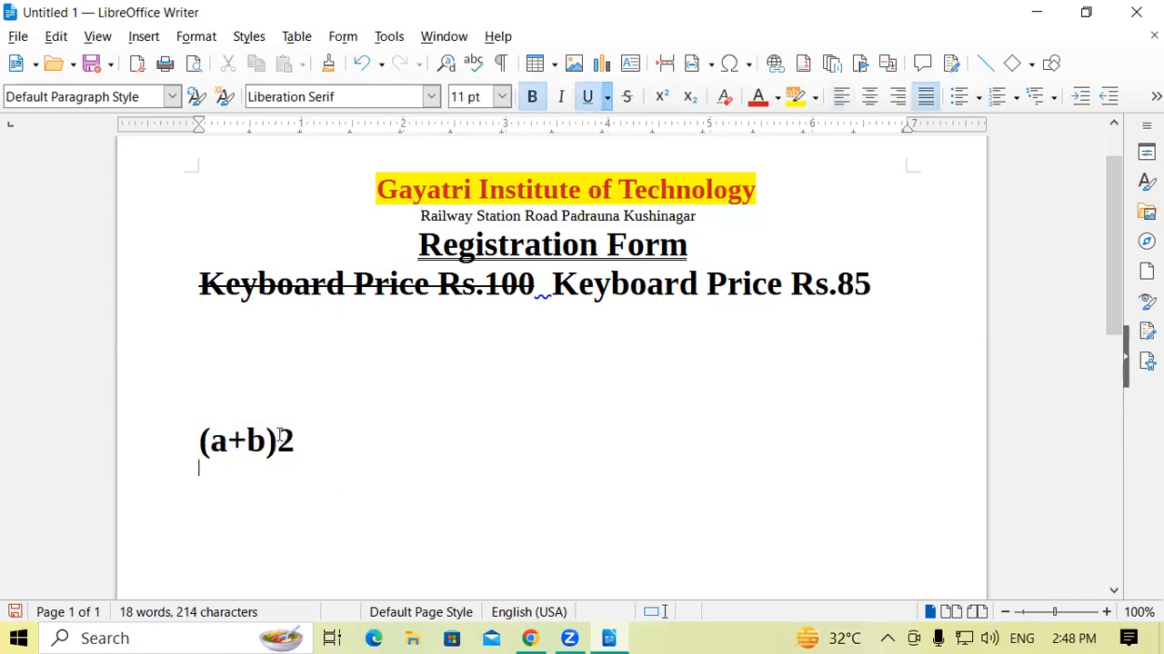
{"action": "left_click_drag", "start_coordinate": [295, 442], "coordinate": [276, 442]}
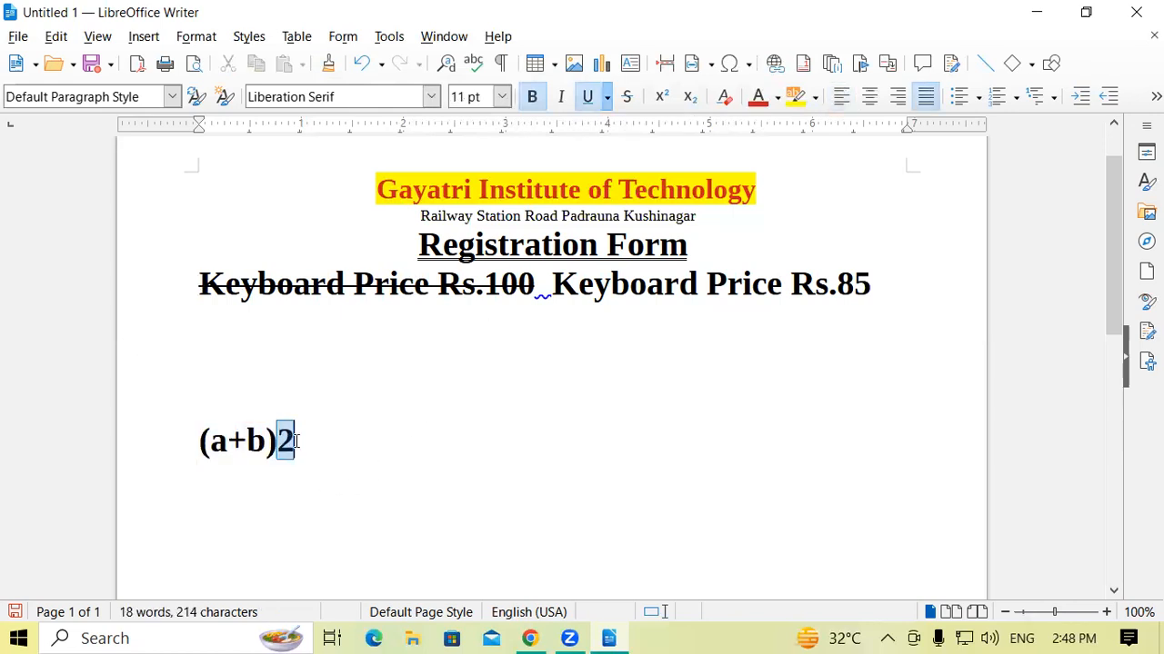
{"action": "left_click", "coordinate": [661, 96]}
{"action": "left_click", "coordinate": [409, 479]}
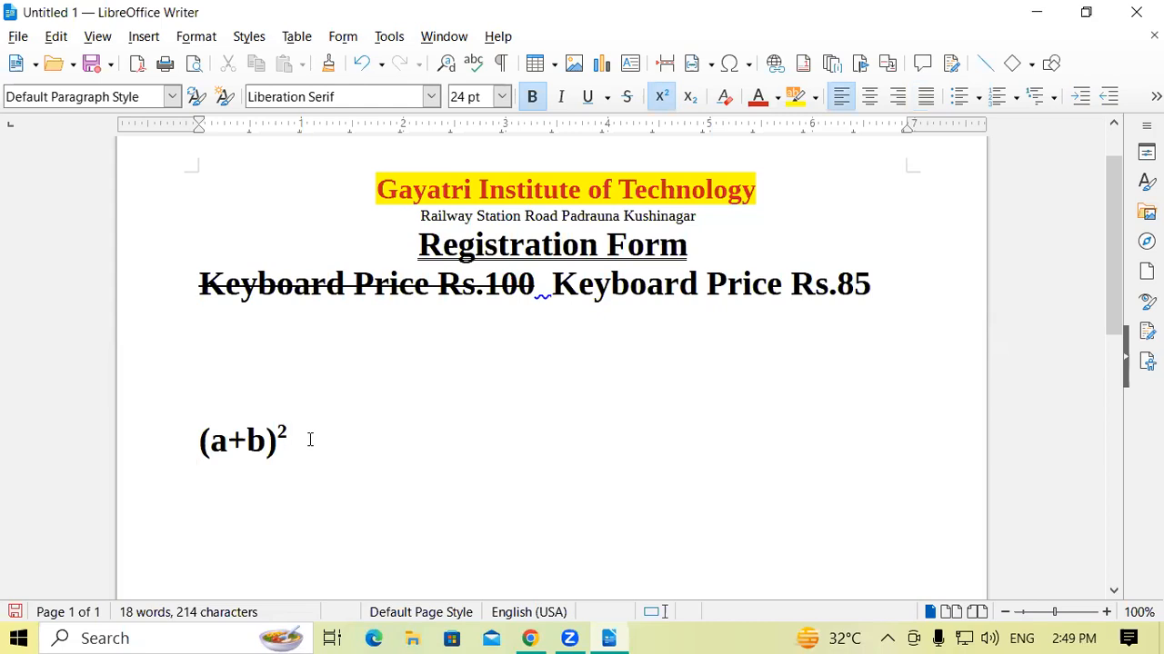
Enter "cl2" on the line below the (a+b)² expression and format its 2 as subscript.
{"action": "scroll", "coordinate": [310, 440], "scroll_direction": "down", "scroll_amount": 1}
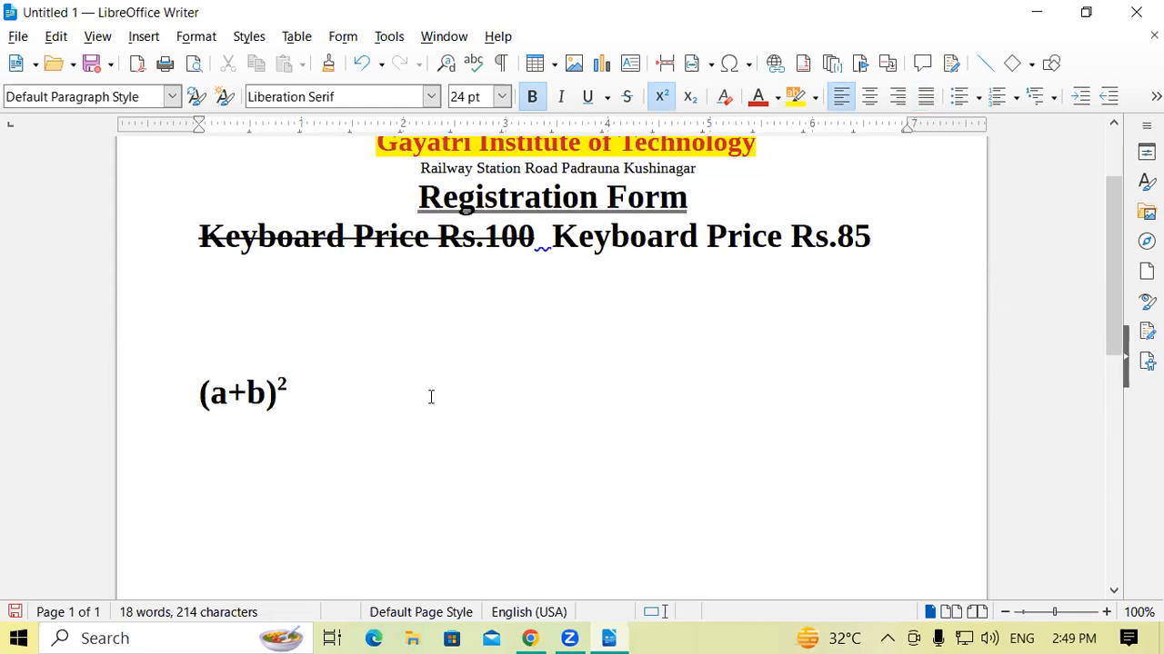
{"action": "type", "text": "cl2"}
{"action": "key", "text": "shift+Left"}
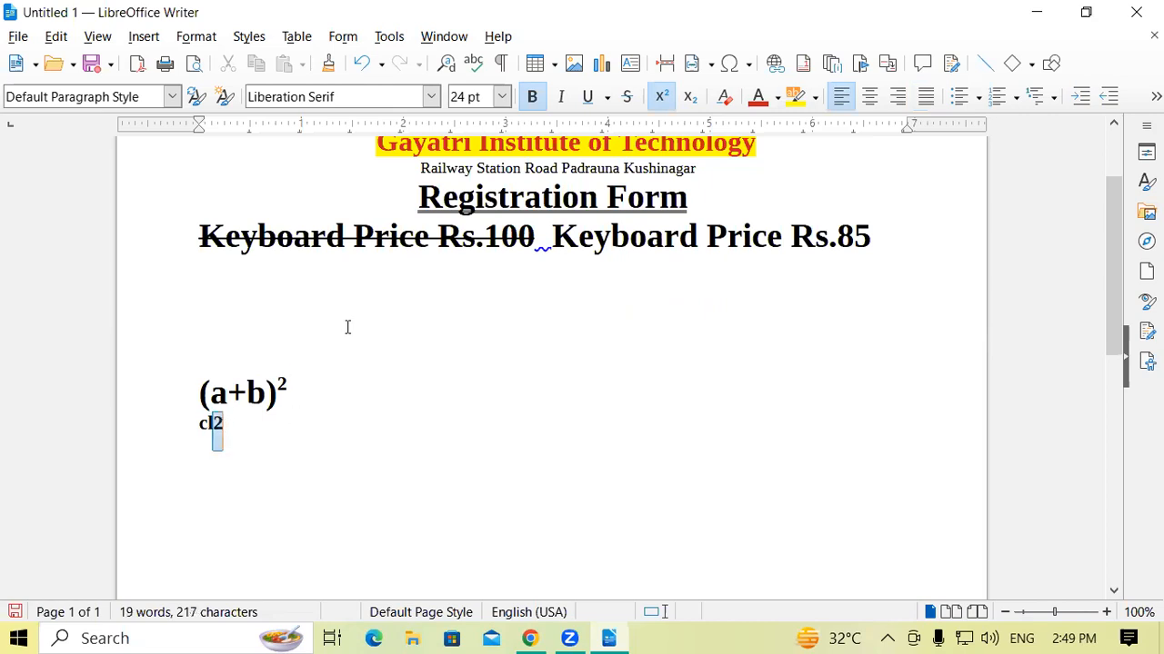
{"action": "left_click", "coordinate": [690, 96]}
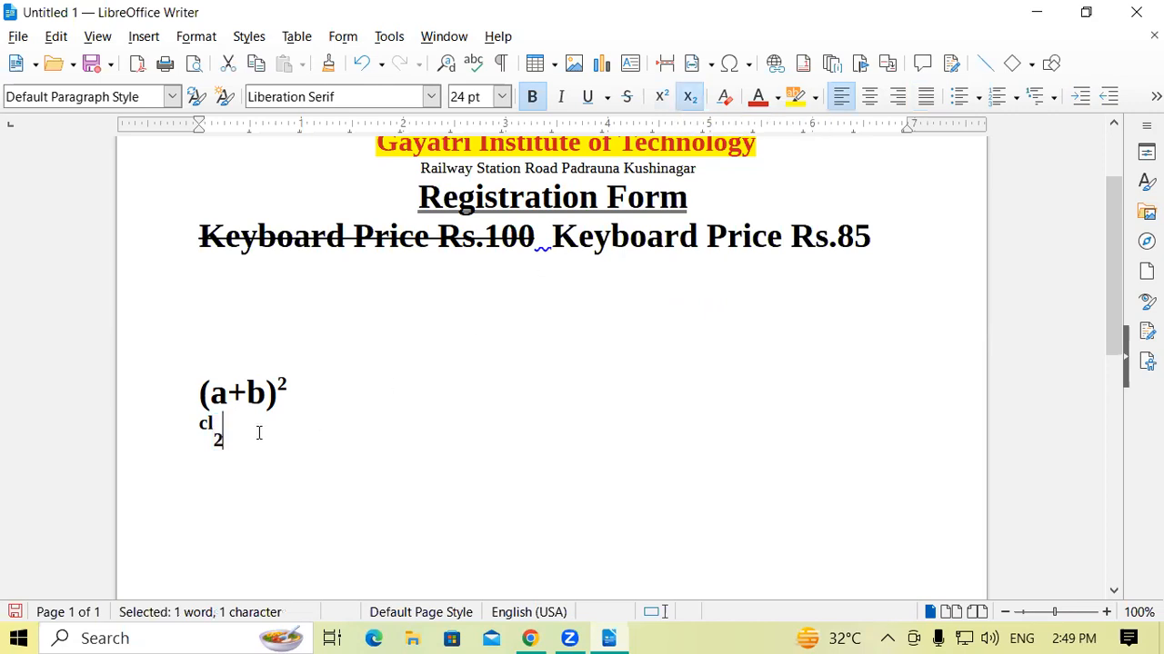
Set the font size of the letters "cl" to 36 pt.
{"action": "left_click_drag", "start_coordinate": [200, 423], "coordinate": [210, 422]}
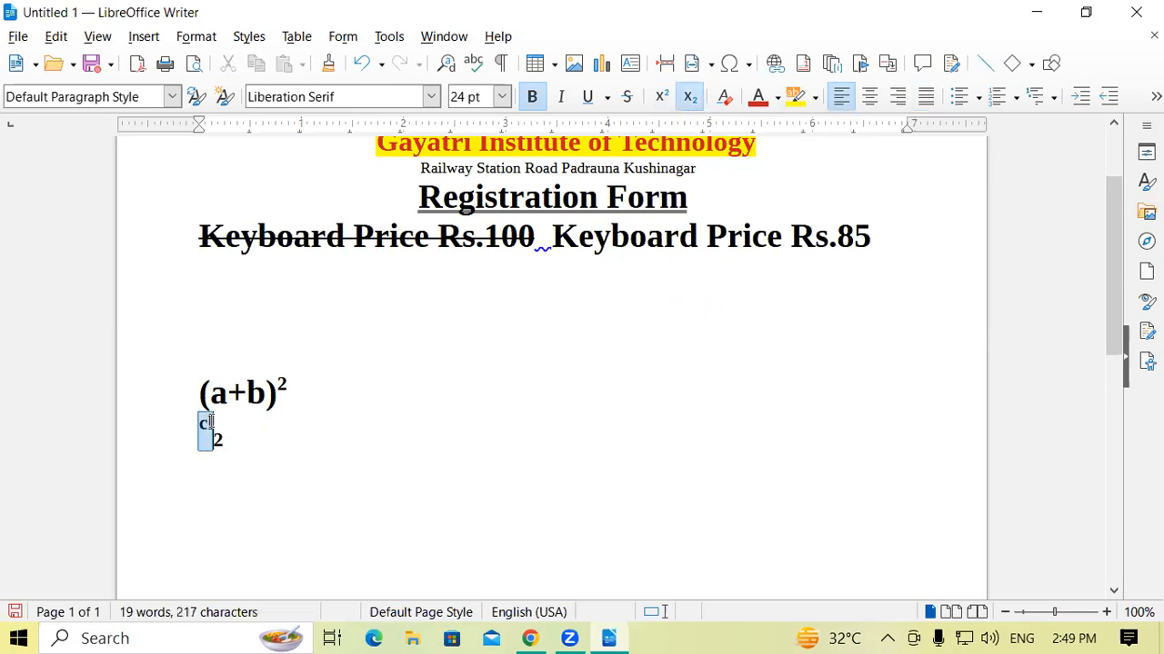
{"action": "left_click", "coordinate": [501, 96]}
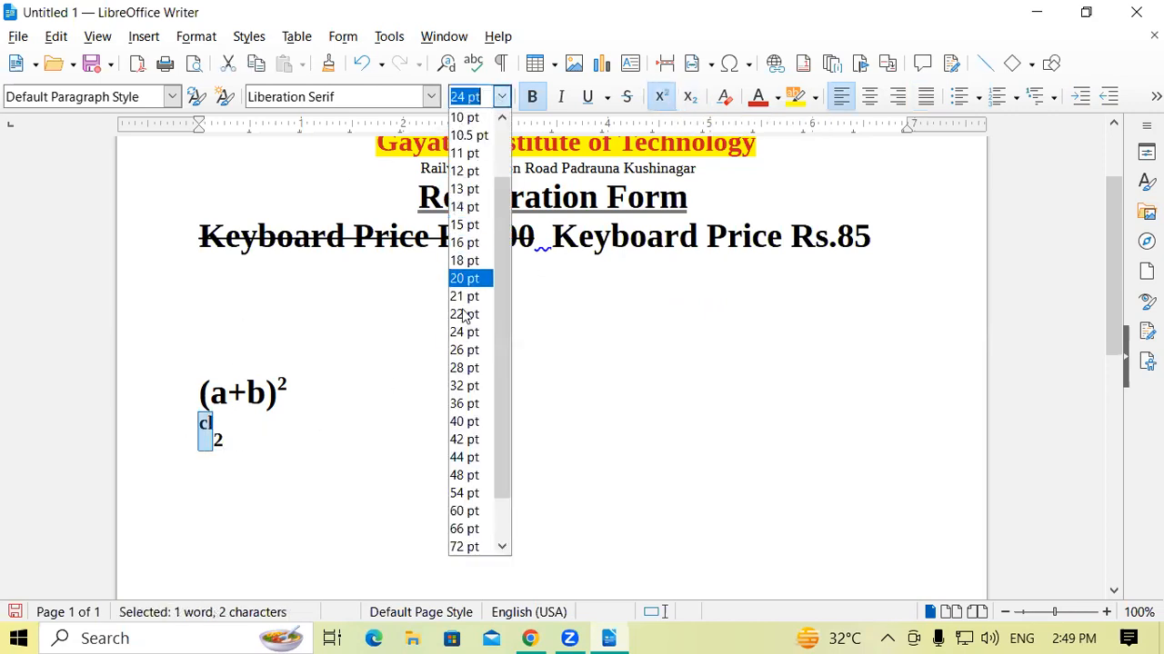
{"action": "left_click", "coordinate": [457, 409]}
{"action": "left_click", "coordinate": [241, 460]}
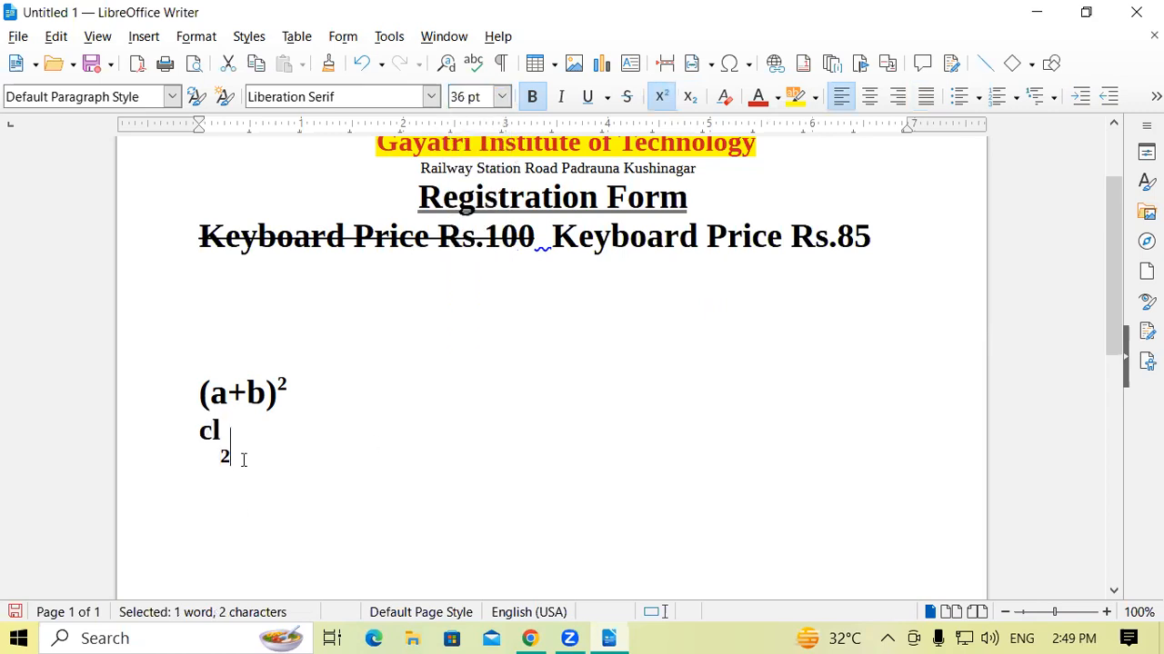
Delete the (a+b)² and cl2 lines together and create a new blank text document.
{"action": "left_click_drag", "start_coordinate": [242, 458], "coordinate": [183, 378]}
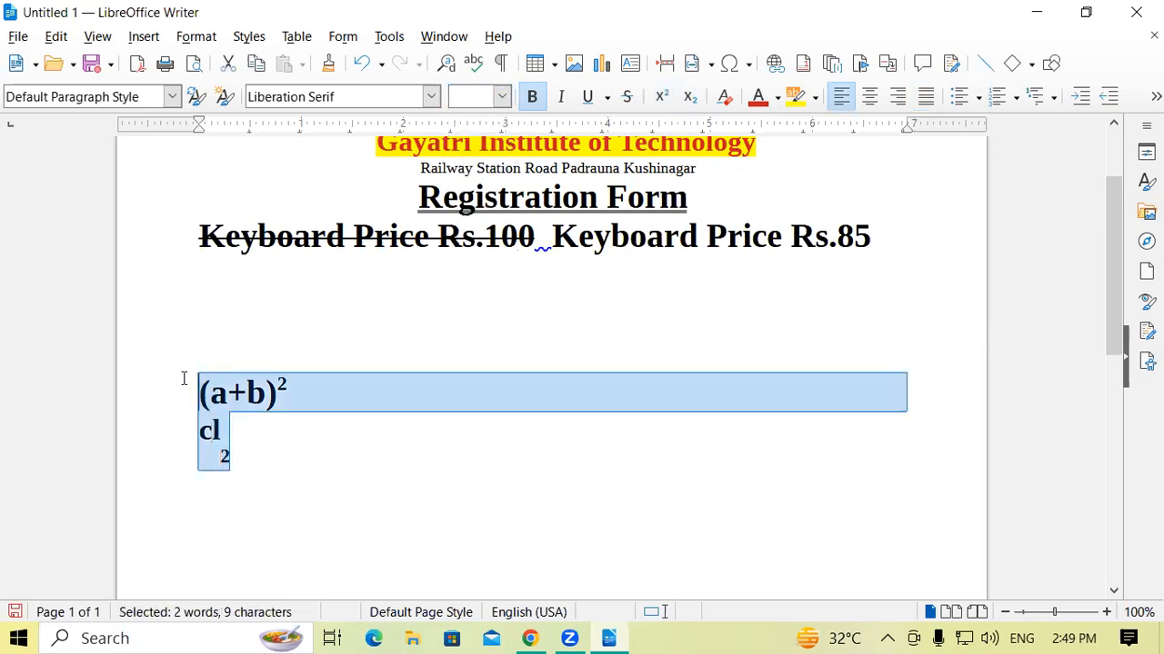
{"action": "key", "text": "Delete"}
{"action": "key", "text": "ctrl+n"}
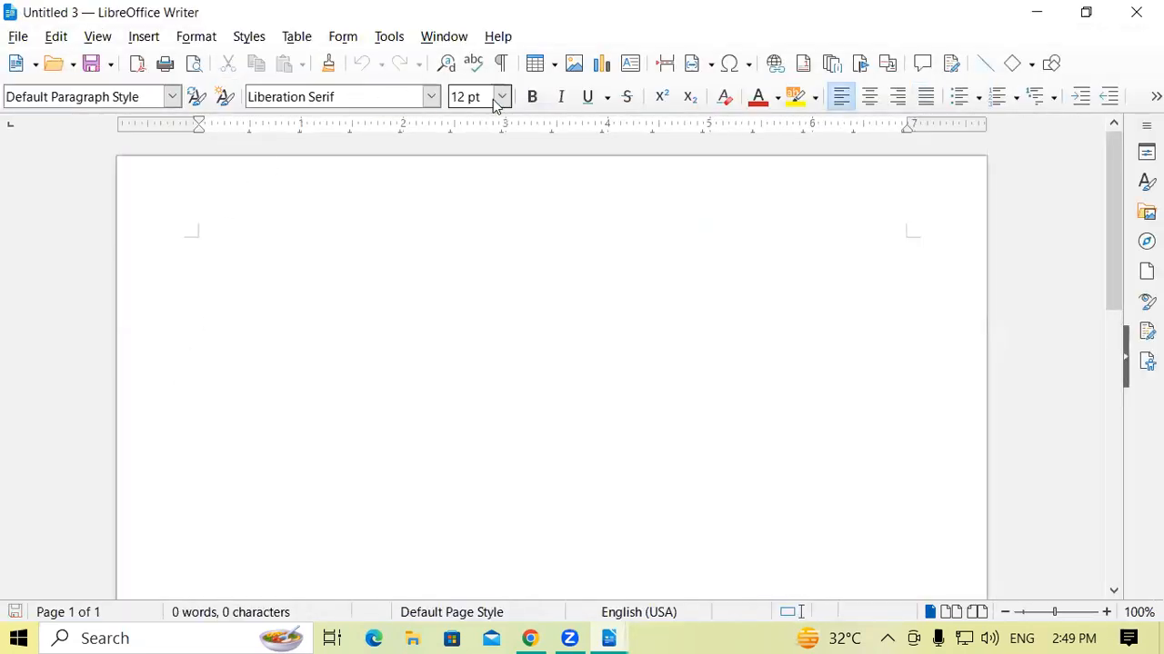
Enter "H2o" at 12 pt with its 2 as subscript, and enlarge the whole formula to 22 pt.
{"action": "left_click", "coordinate": [500, 96]}
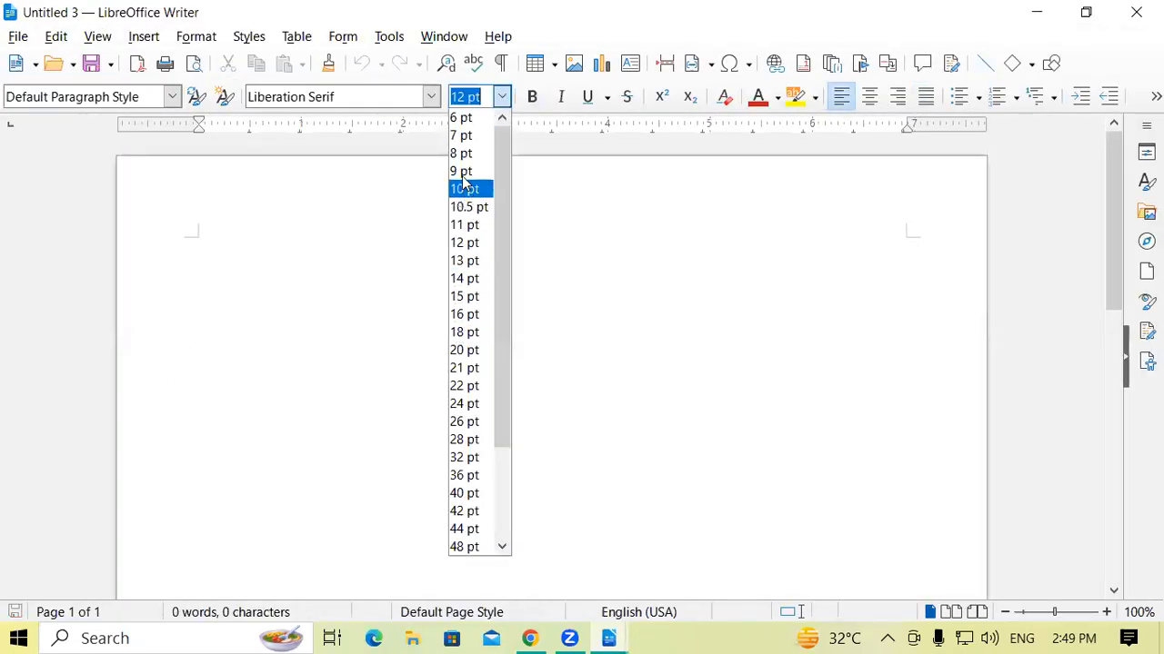
{"action": "left_click", "coordinate": [459, 241]}
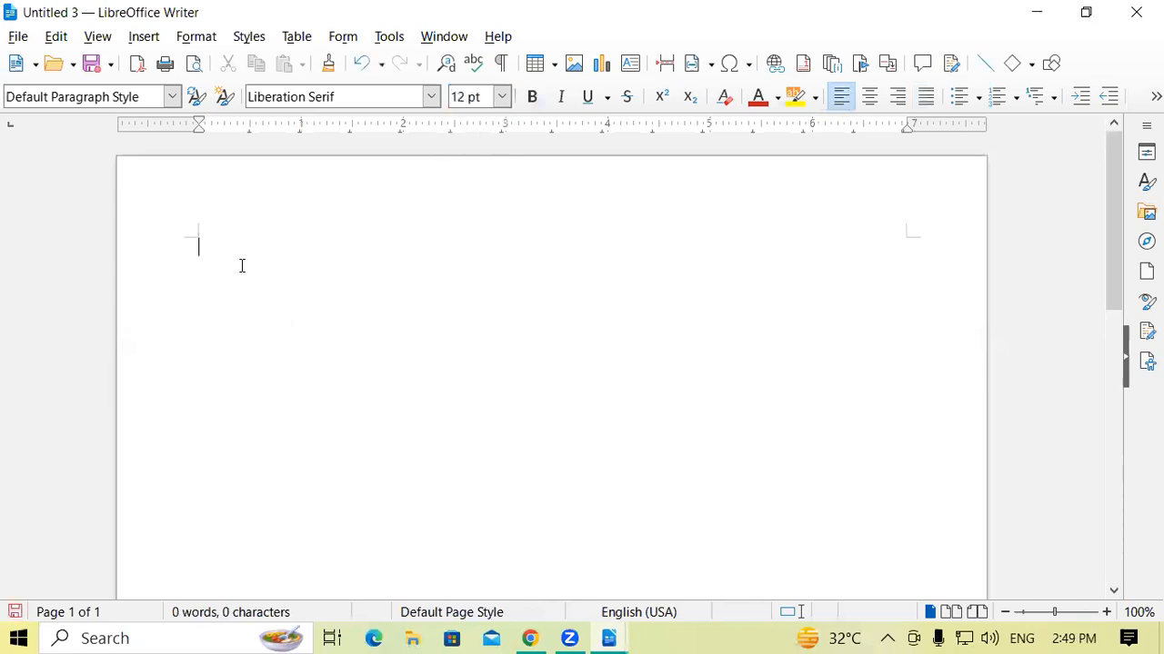
{"action": "type", "text": "H2"}
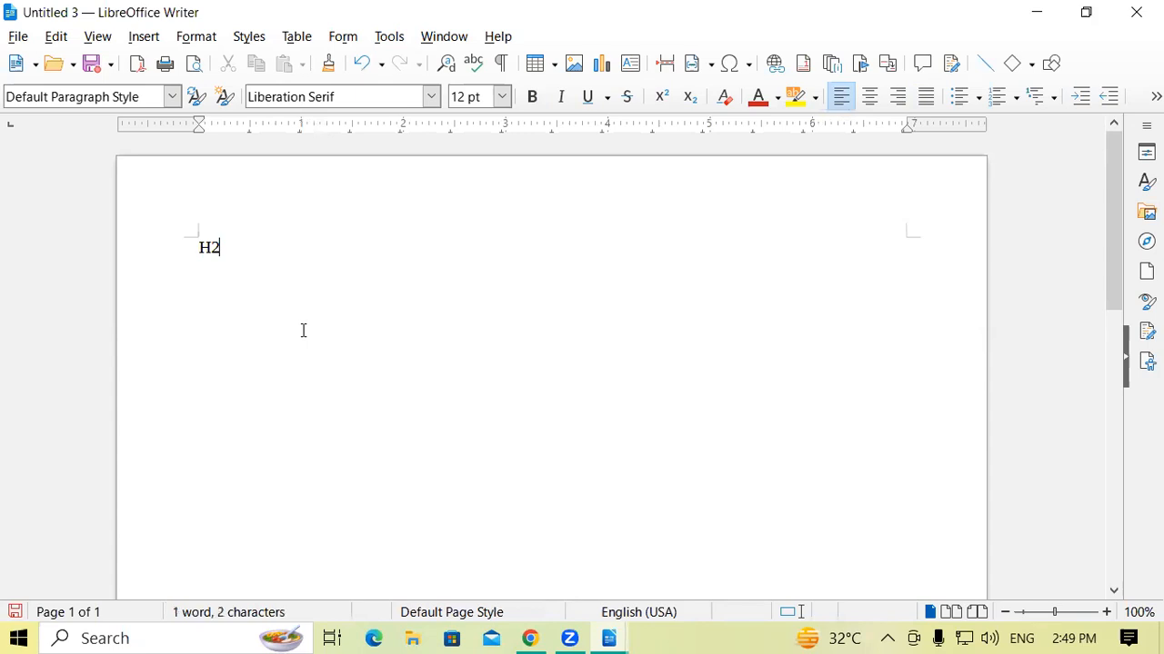
{"action": "type", "text": "o"}
{"action": "left_click_drag", "start_coordinate": [218, 248], "coordinate": [185, 252]}
{"action": "left_click", "coordinate": [690, 97]}
{"action": "left_click", "coordinate": [502, 96]}
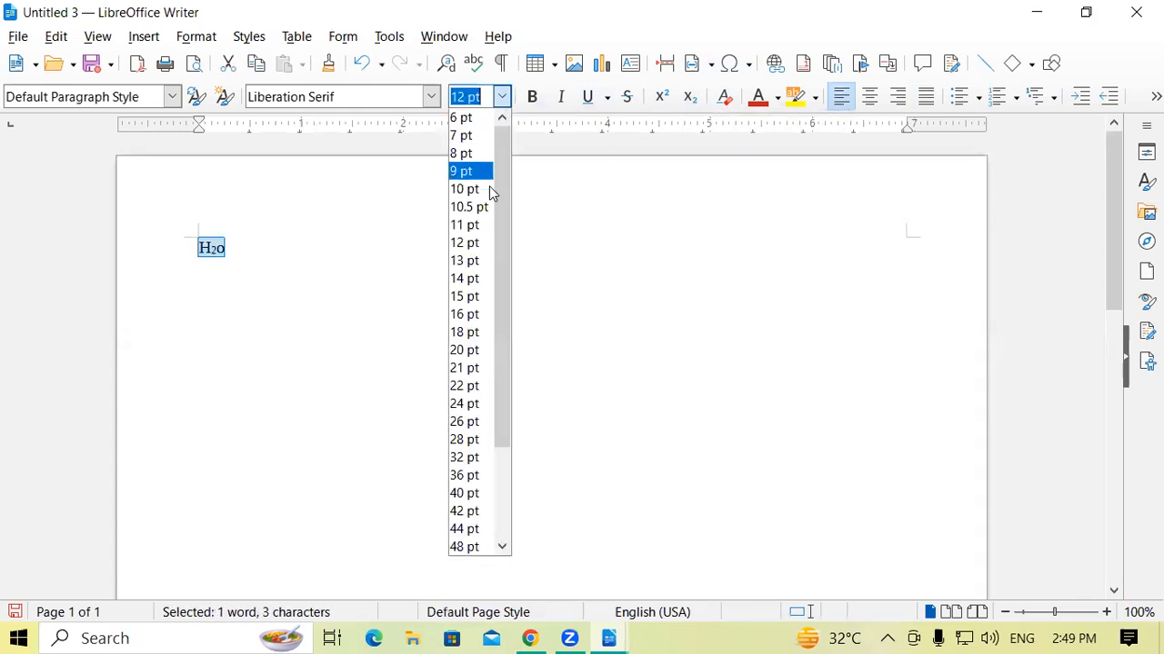
{"action": "left_click", "coordinate": [467, 385]}
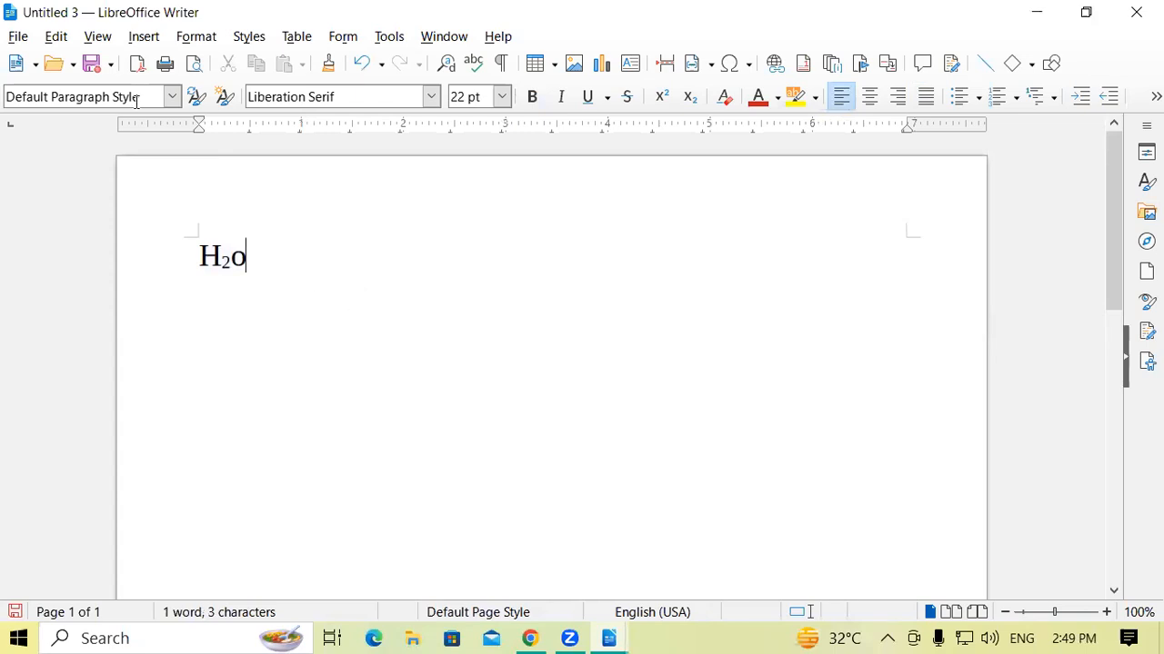
Enter "a2+b2" on a new line below the H2o formula, with both 2s formatted as superscript.
{"action": "key", "text": "Return"}
{"action": "type", "text": "a2"}
{"action": "left_click_drag", "start_coordinate": [213, 291], "coordinate": [232, 289]}
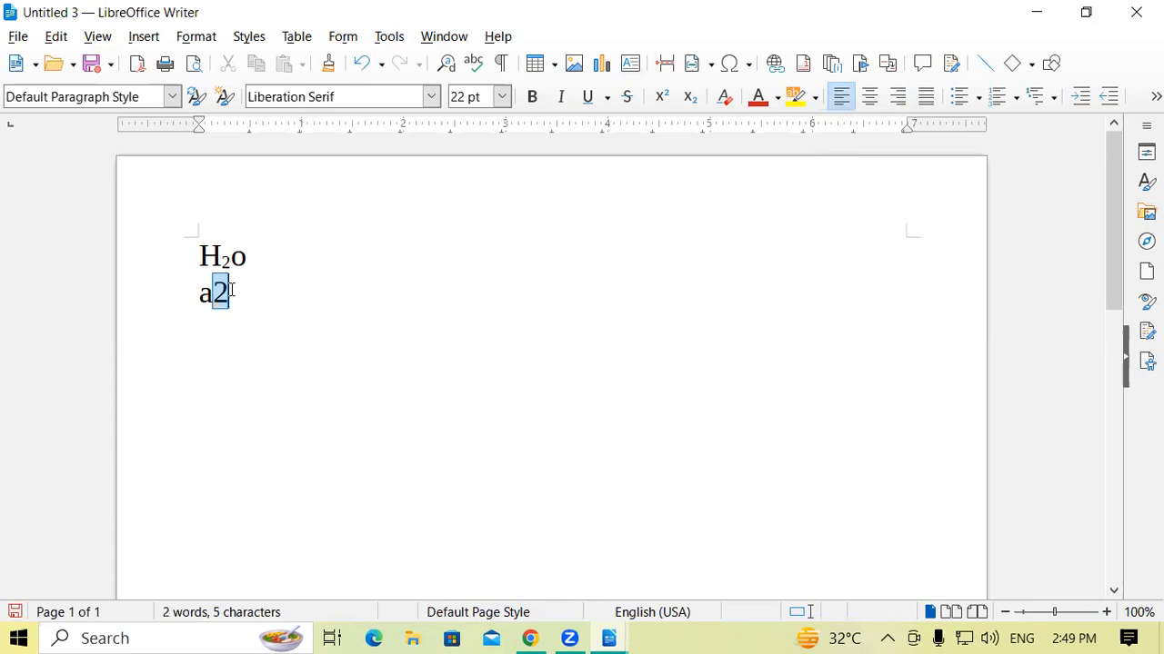
{"action": "left_click", "coordinate": [662, 96]}
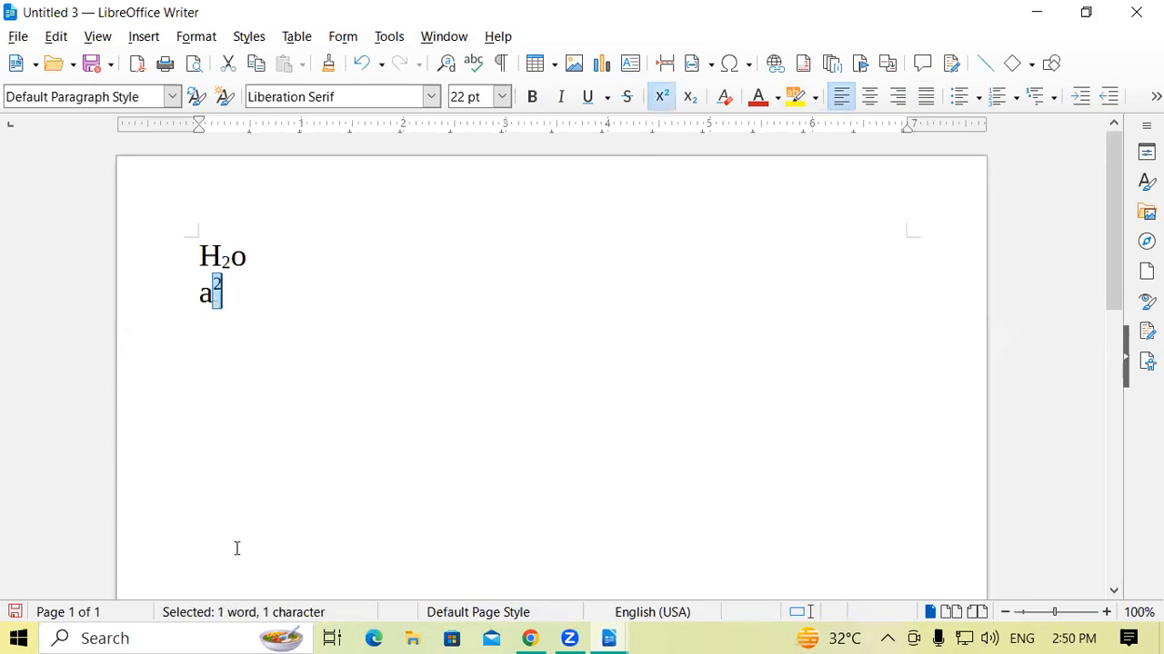
{"action": "left_click", "coordinate": [236, 301]}
{"action": "left_click", "coordinate": [662, 96]}
{"action": "type", "text": "+"}
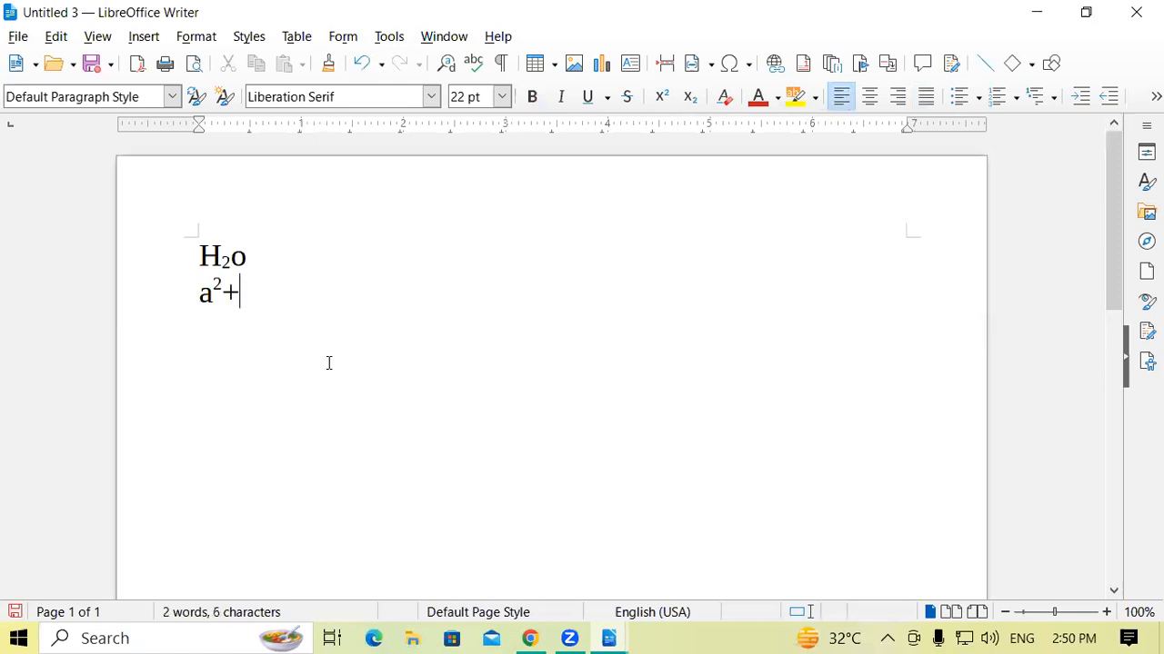
{"action": "type", "text": "b2"}
{"action": "left_click_drag", "start_coordinate": [270, 291], "coordinate": [256, 291]}
{"action": "left_click", "coordinate": [662, 96]}
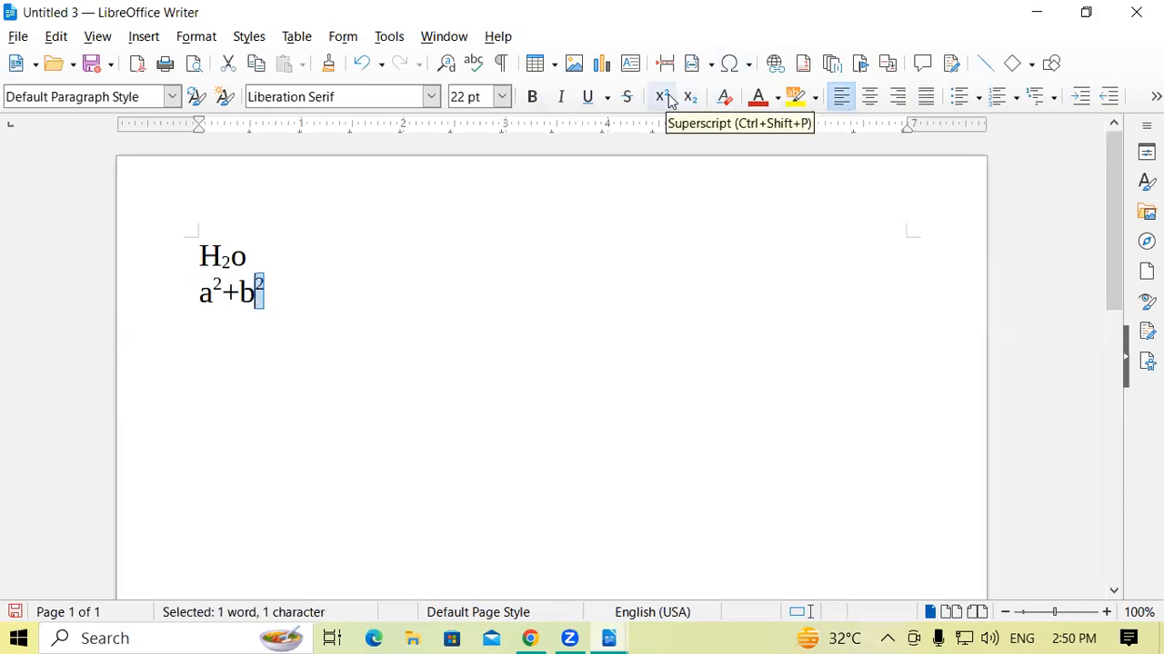
{"action": "left_click", "coordinate": [319, 300]}
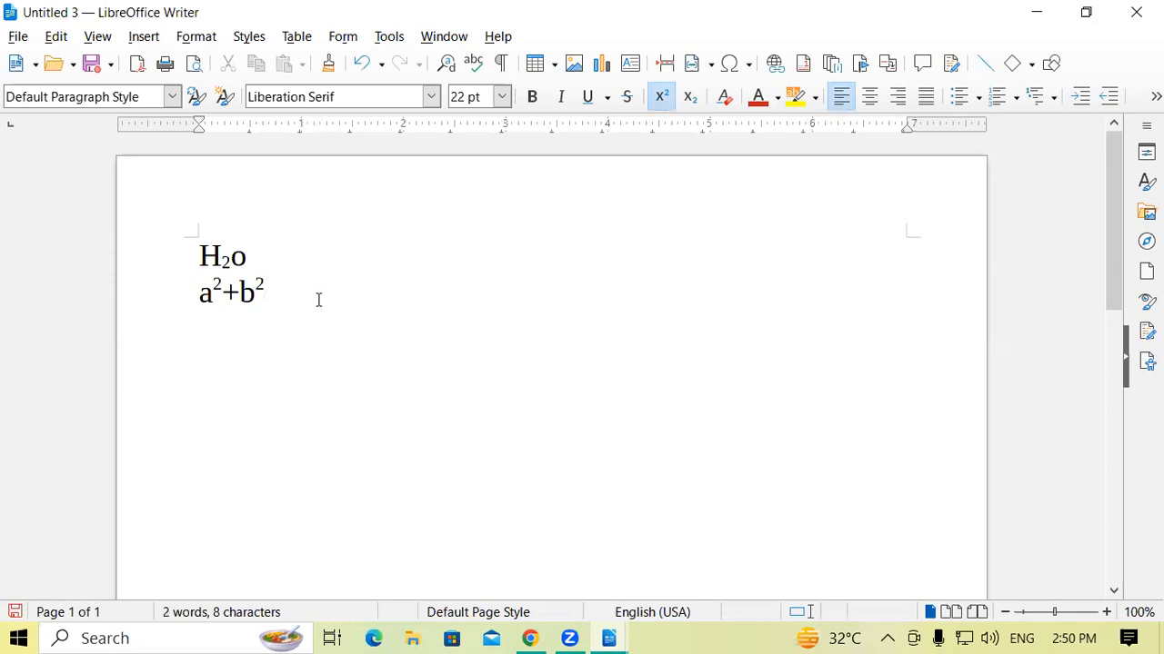
Replace the a²+b² expression with the text "Ctrl+Shift+P" and add a new line below it.
{"action": "key", "text": "BackSpace"}
{"action": "key", "text": "BackSpace"}
{"action": "key", "text": "BackSpace"}
{"action": "key", "text": "BackSpace"}
{"action": "key", "text": "BackSpace"}
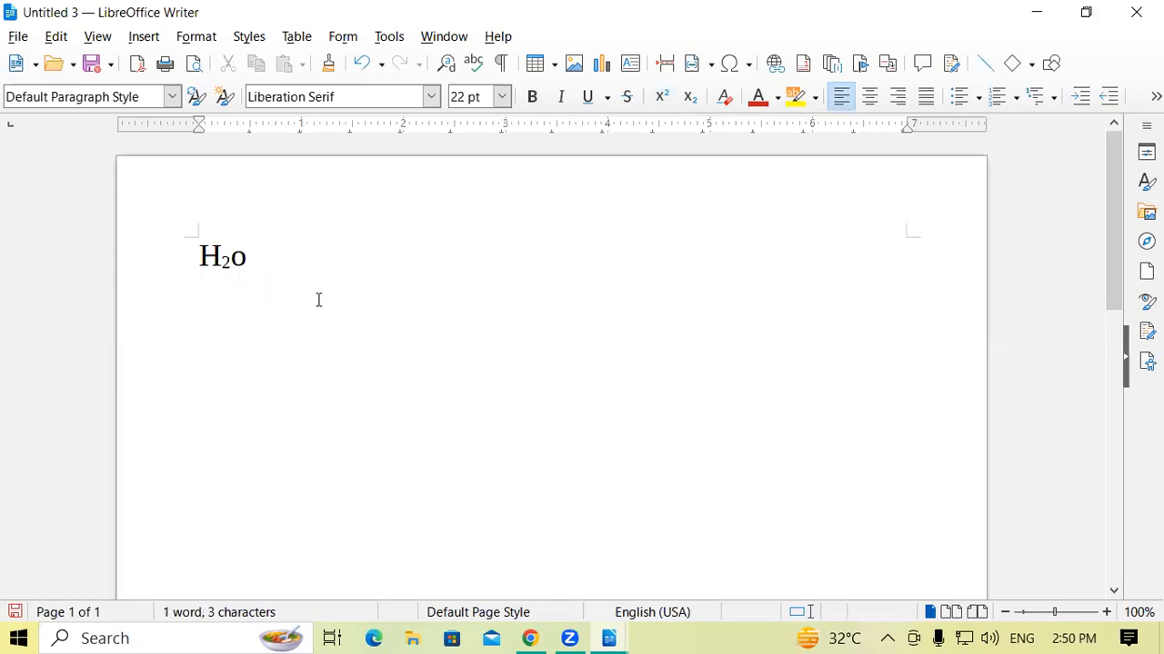
{"action": "type", "text": "Ct"}
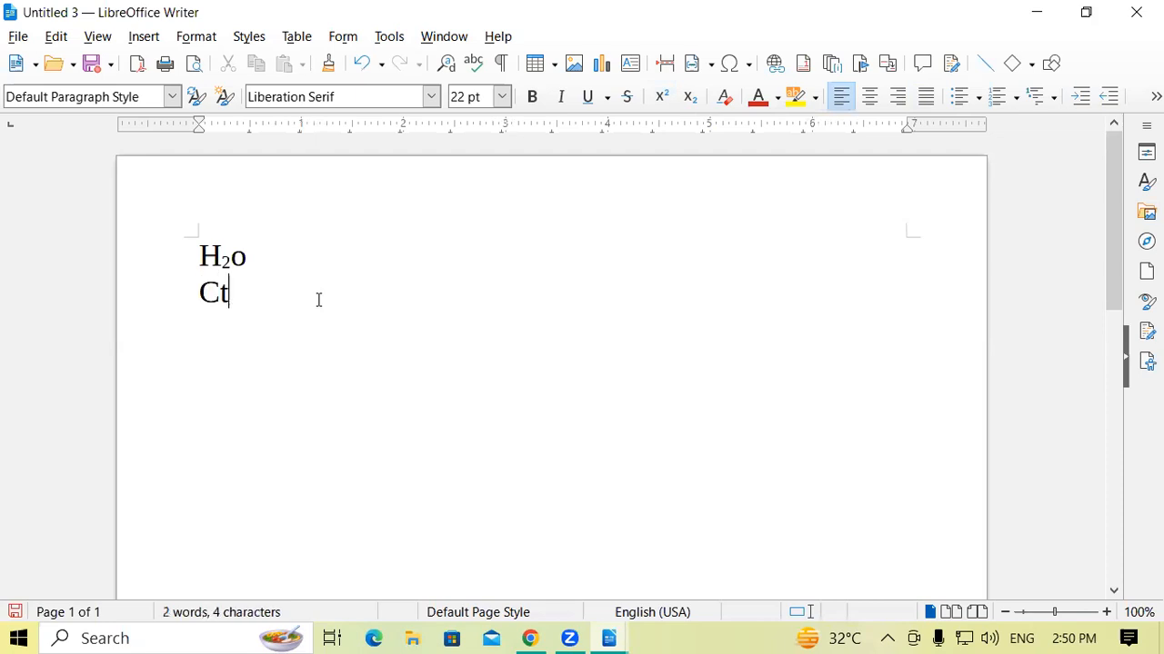
{"action": "type", "text": "rl+Sh"}
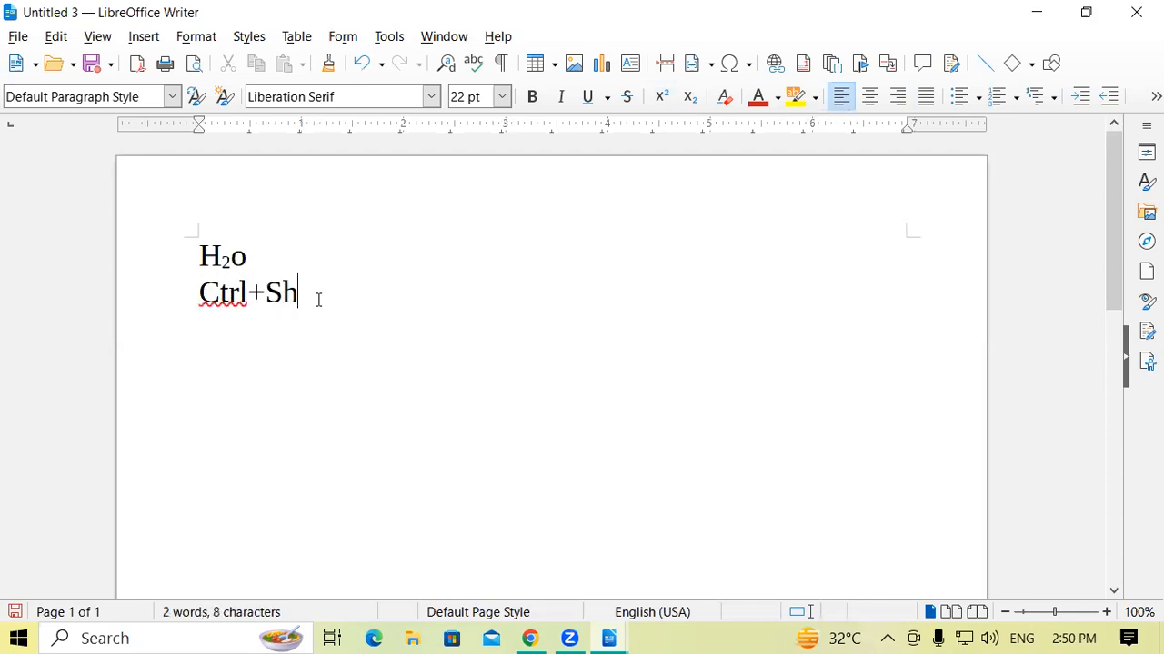
{"action": "type", "text": "ift+P"}
{"action": "key", "text": "Return"}
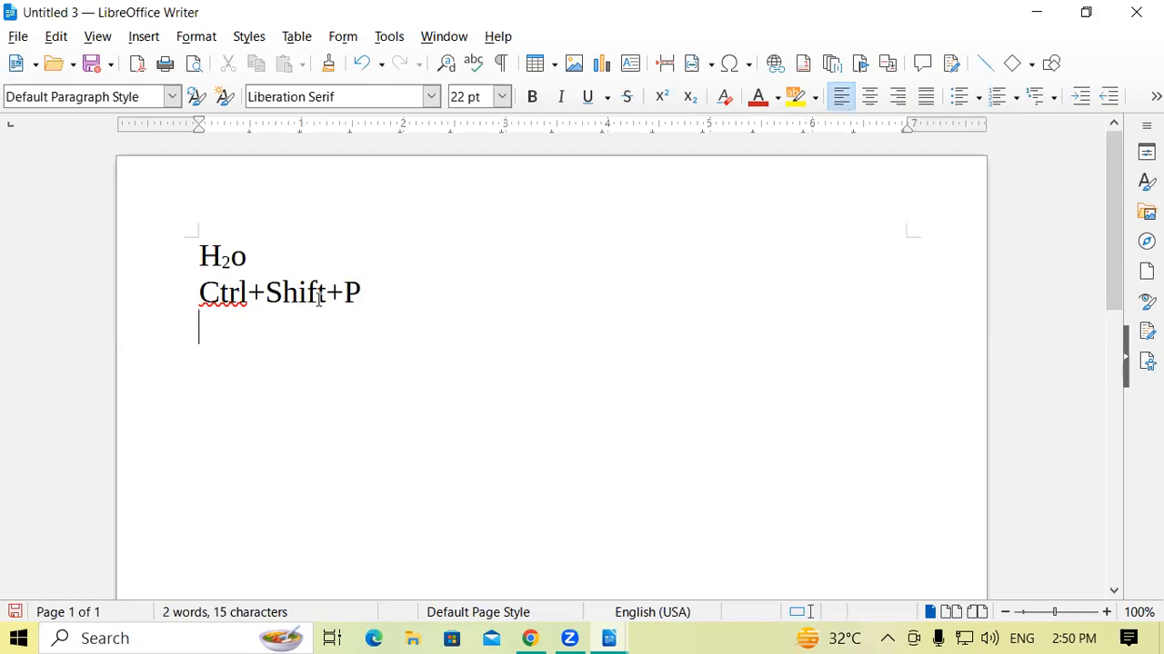
Append "(Superscript)" to the end of the "Ctrl+Shift+P" line.
{"action": "left_click", "coordinate": [414, 284]}
{"action": "type", "text": "(s"}
{"action": "key", "text": "BackSpace"}
{"action": "type", "text": "Superscript)"}
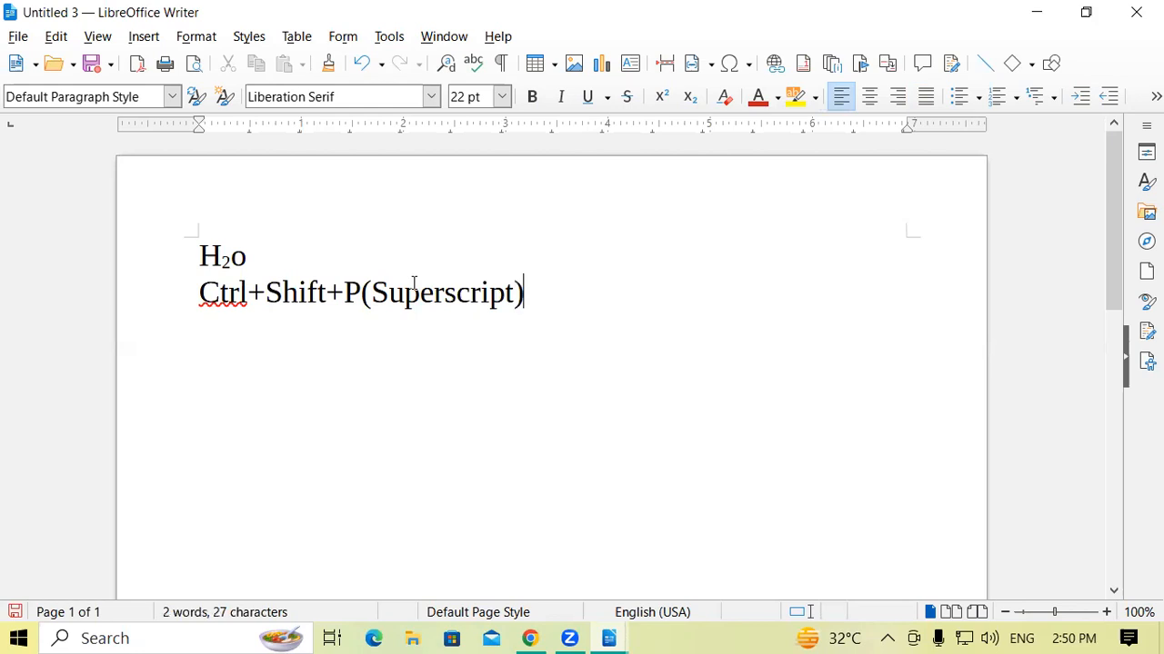
Add the line "Ctrl+Shift+B(Subscript)" below the superscript shortcut note.
{"action": "key", "text": "Return"}
{"action": "type", "text": "Ctrl+Shift"}
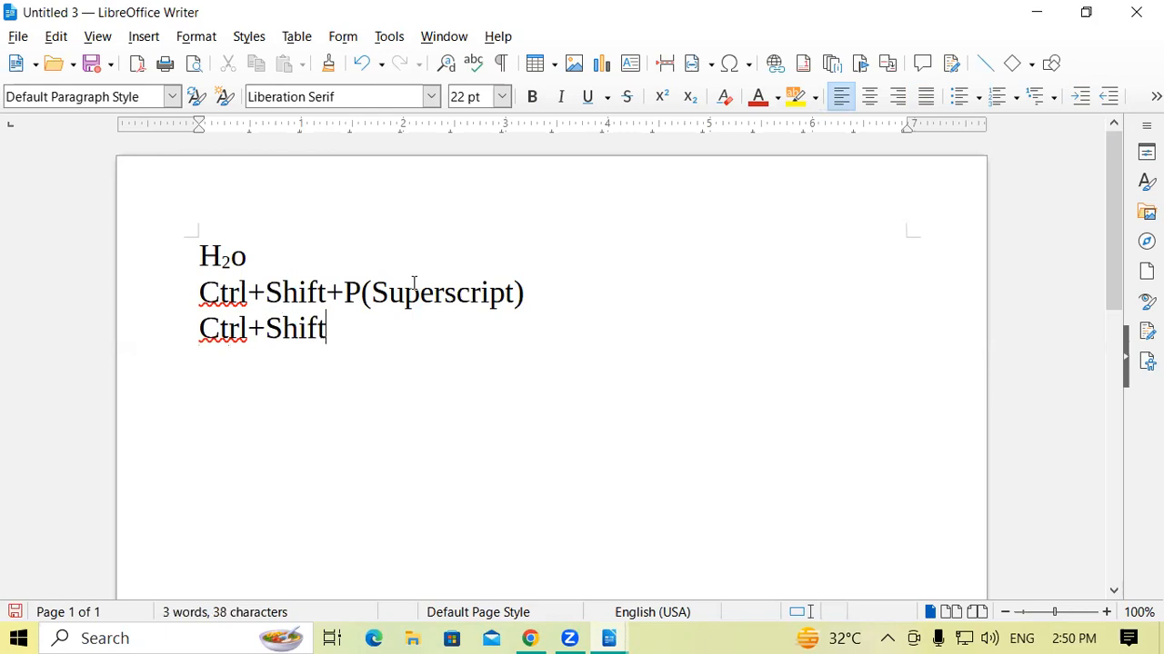
{"action": "type", "text": "+B(Sum"}
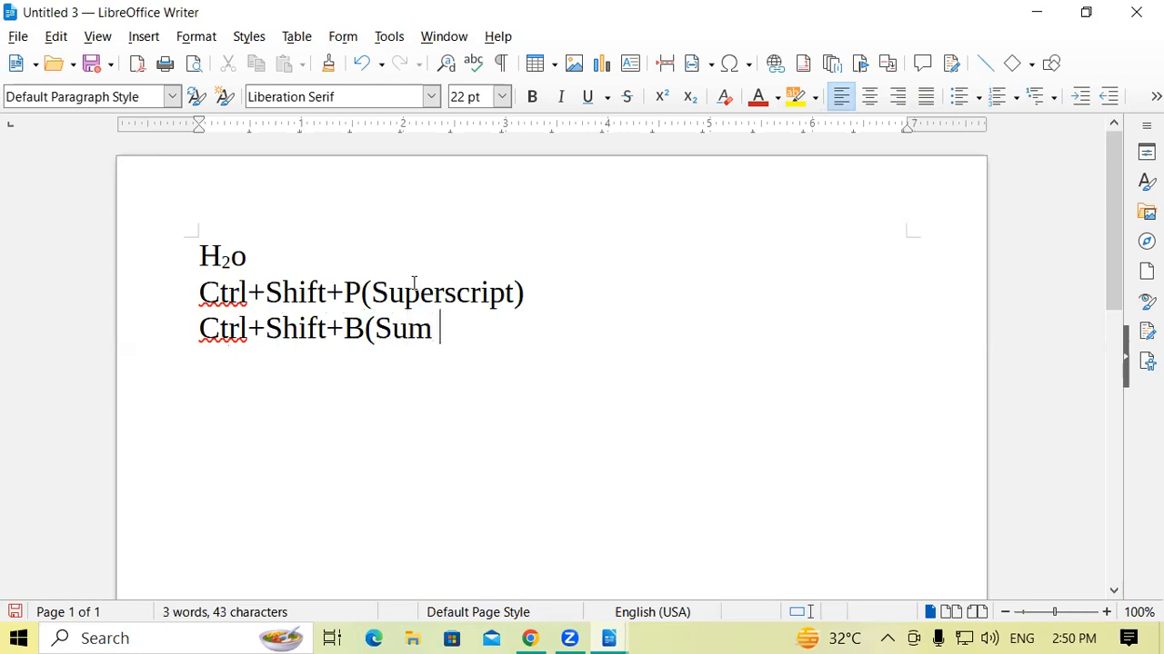
{"action": "key", "text": "BackSpace"}
{"action": "key", "text": "BackSpace"}
{"action": "type", "text": "bscript)"}
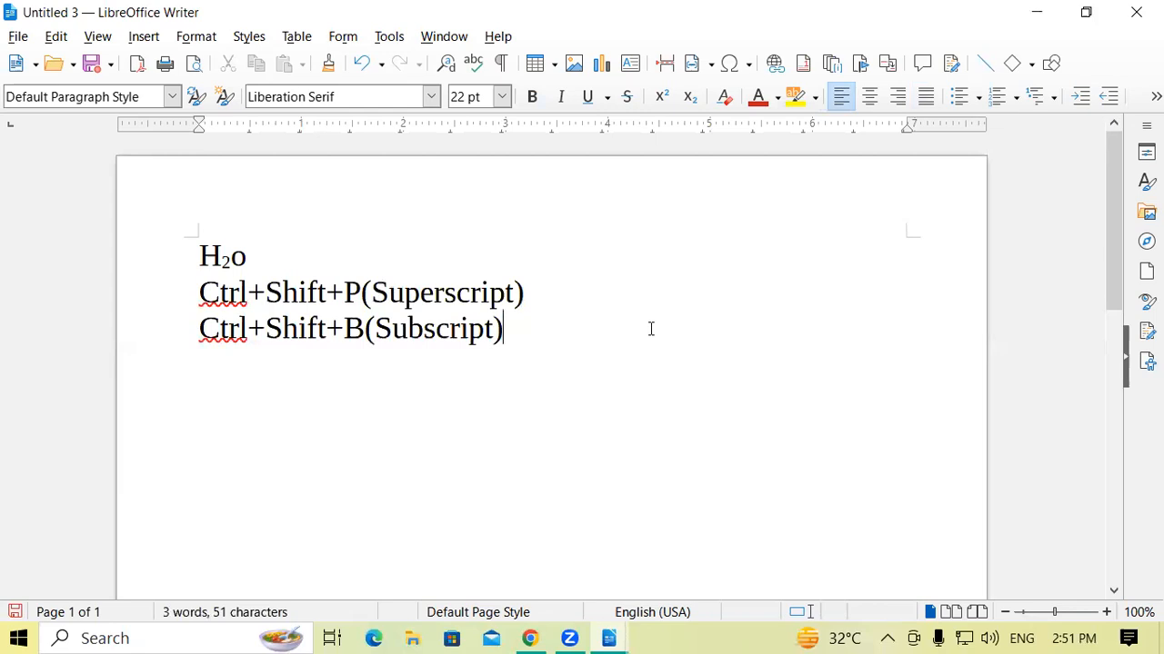
Replace all the text in the document with the word "Clear" and make that word bold.
{"action": "left_click_drag", "start_coordinate": [504, 339], "coordinate": [170, 269]}
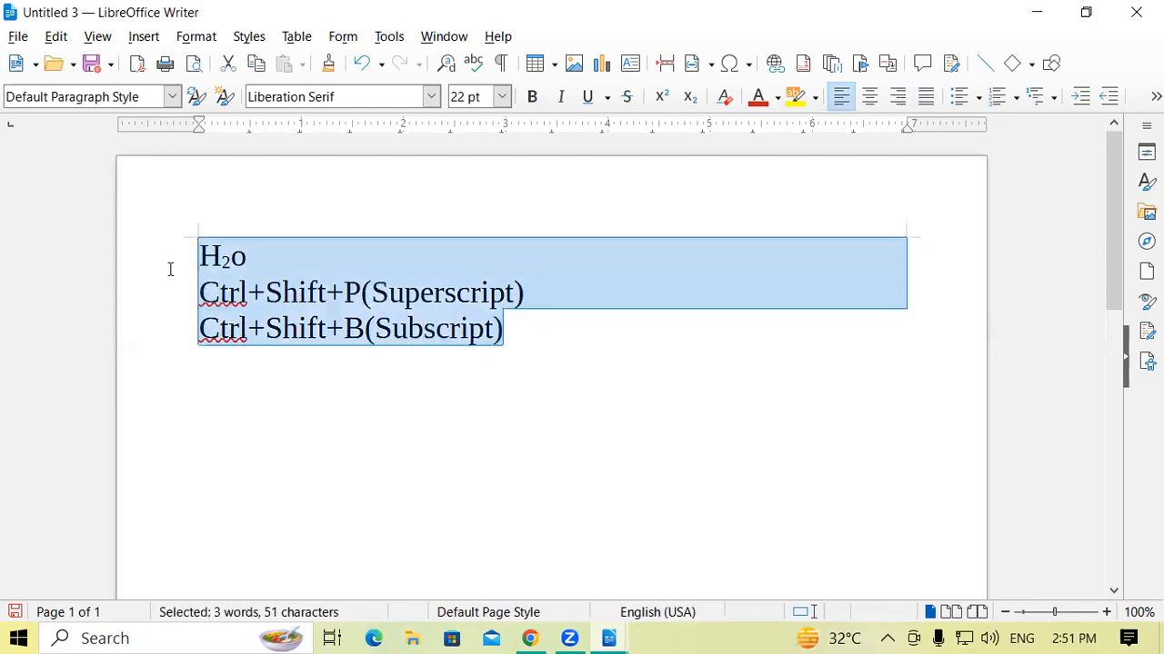
{"action": "key", "text": "Delete"}
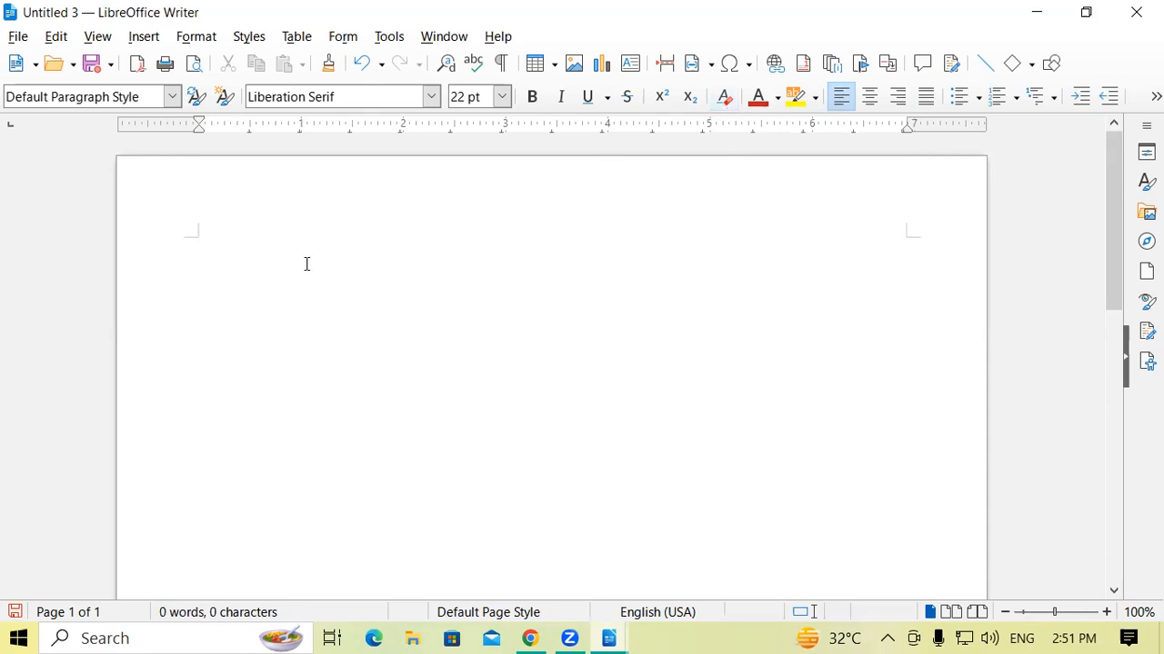
{"action": "type", "text": "Cl"}
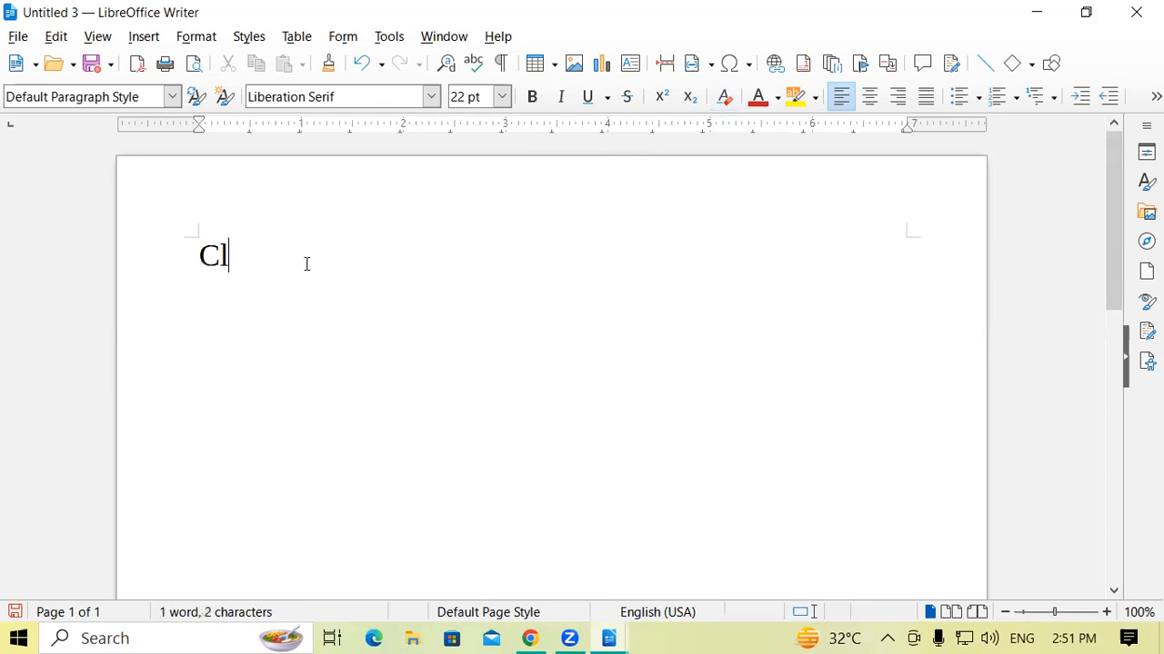
{"action": "type", "text": "ear"}
{"action": "left_click_drag", "start_coordinate": [198, 258], "coordinate": [264, 265]}
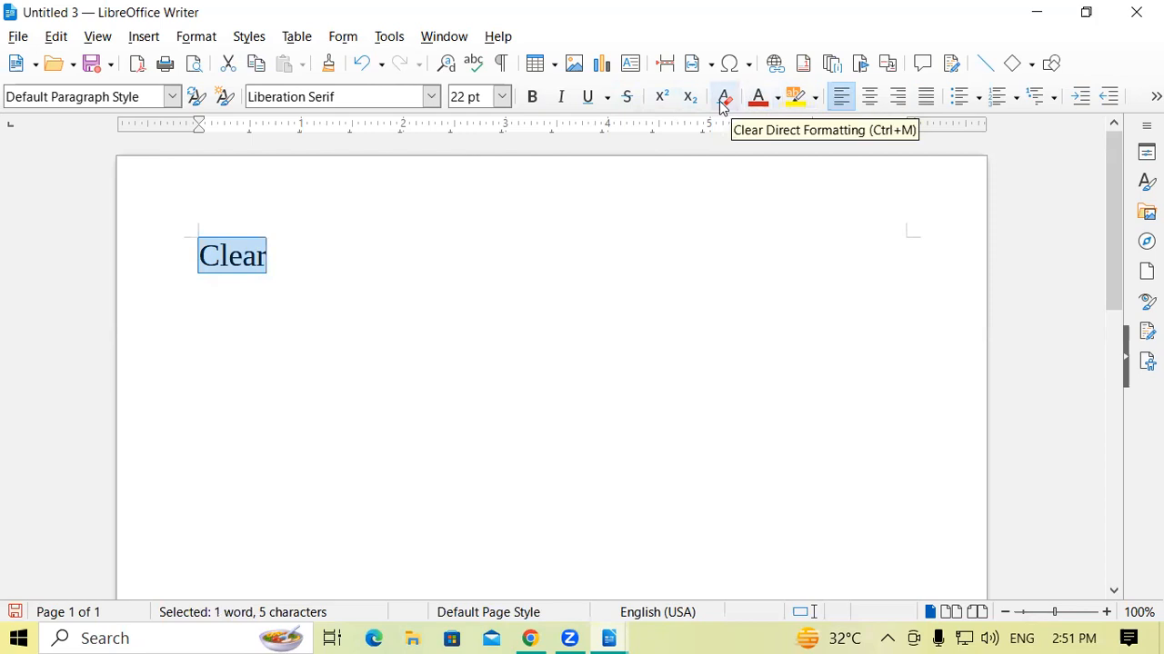
{"action": "left_click", "coordinate": [535, 100]}
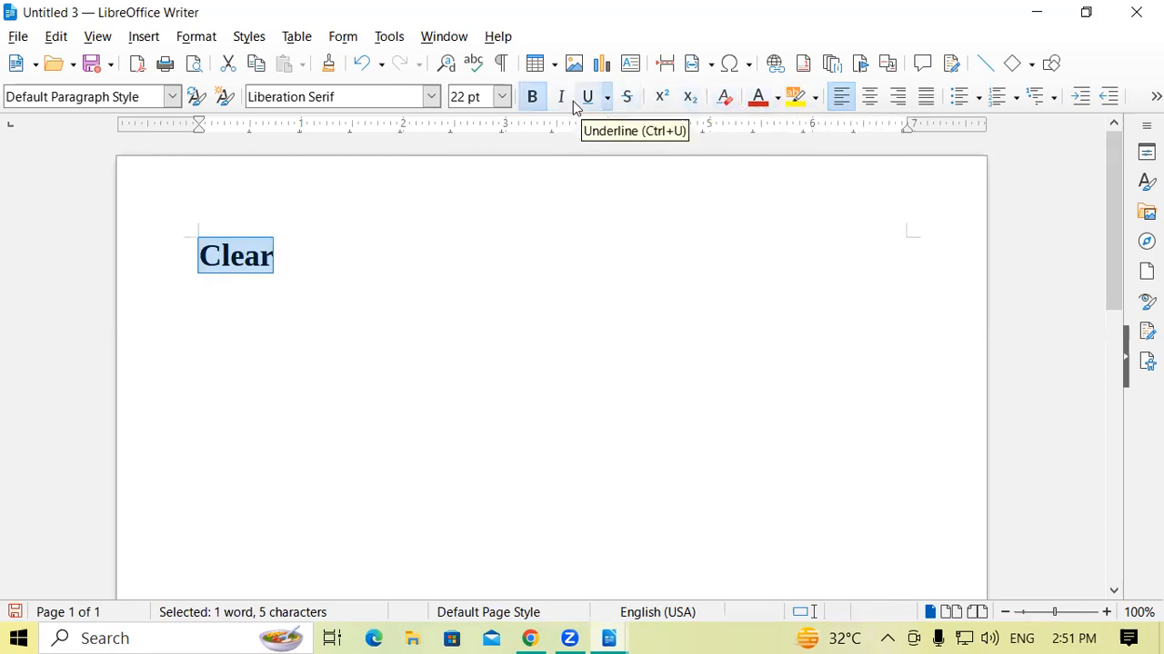
Apply the Dark Red 2 font color and yellow highlighting to the word "Clear".
{"action": "left_click", "coordinate": [759, 98]}
{"action": "left_click", "coordinate": [794, 97]}
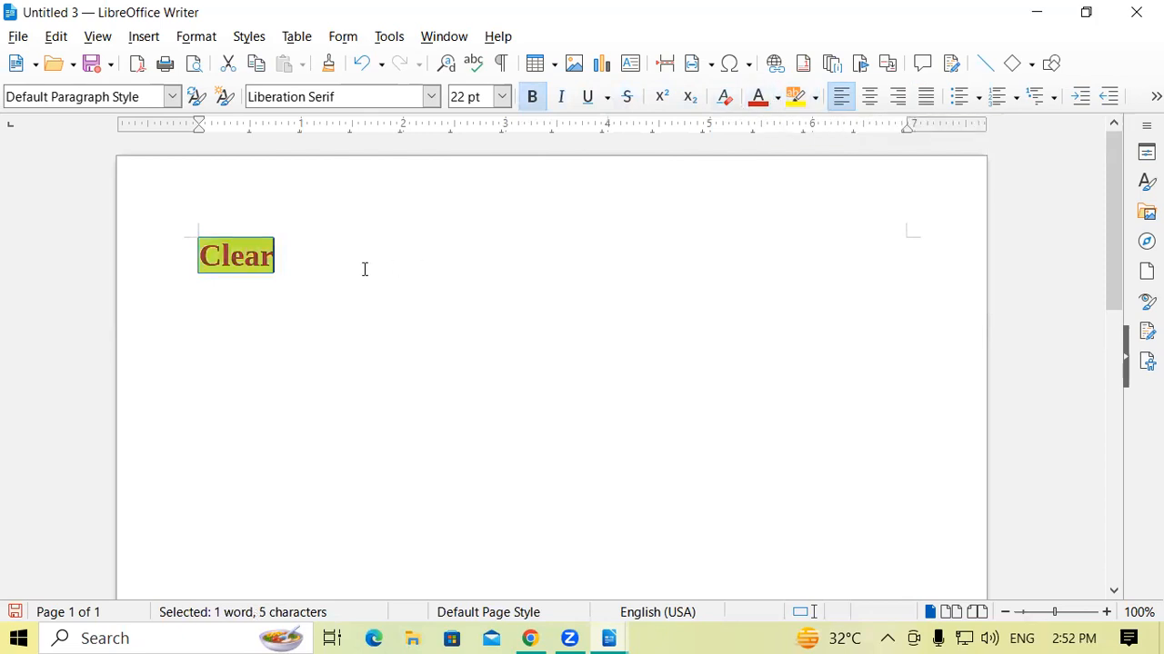
{"action": "left_click", "coordinate": [365, 269]}
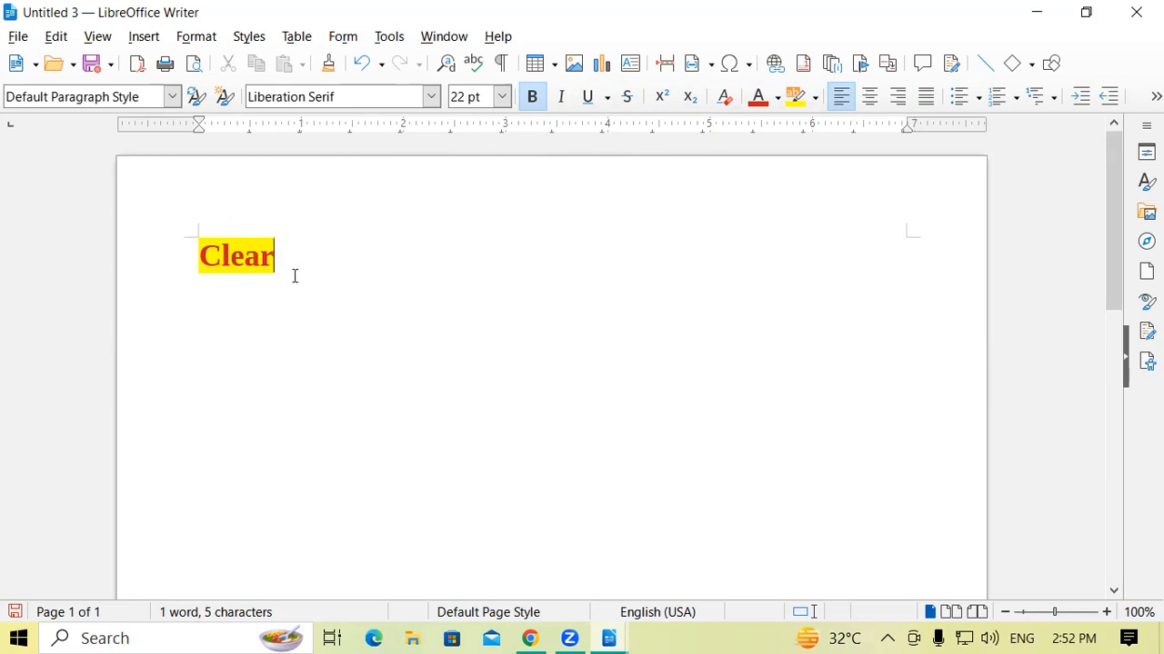
Try clearing all direct formatting from the word "Clear" at once, and undo it.
{"action": "left_click_drag", "start_coordinate": [280, 266], "coordinate": [188, 261]}
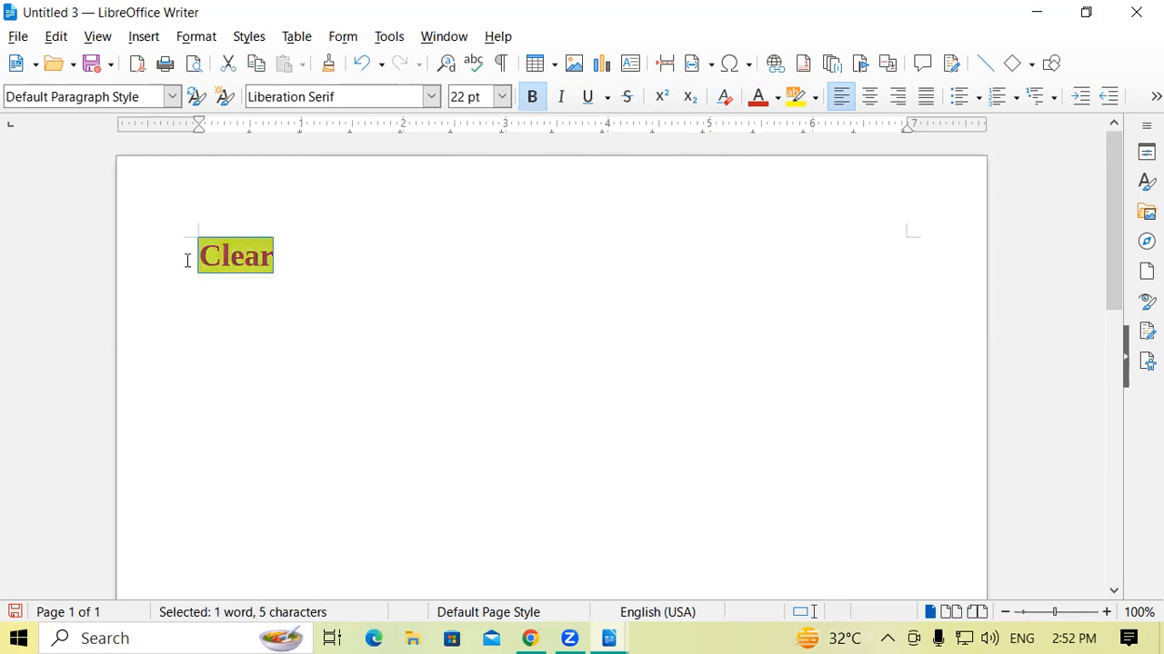
{"action": "key", "text": "ctrl+m"}
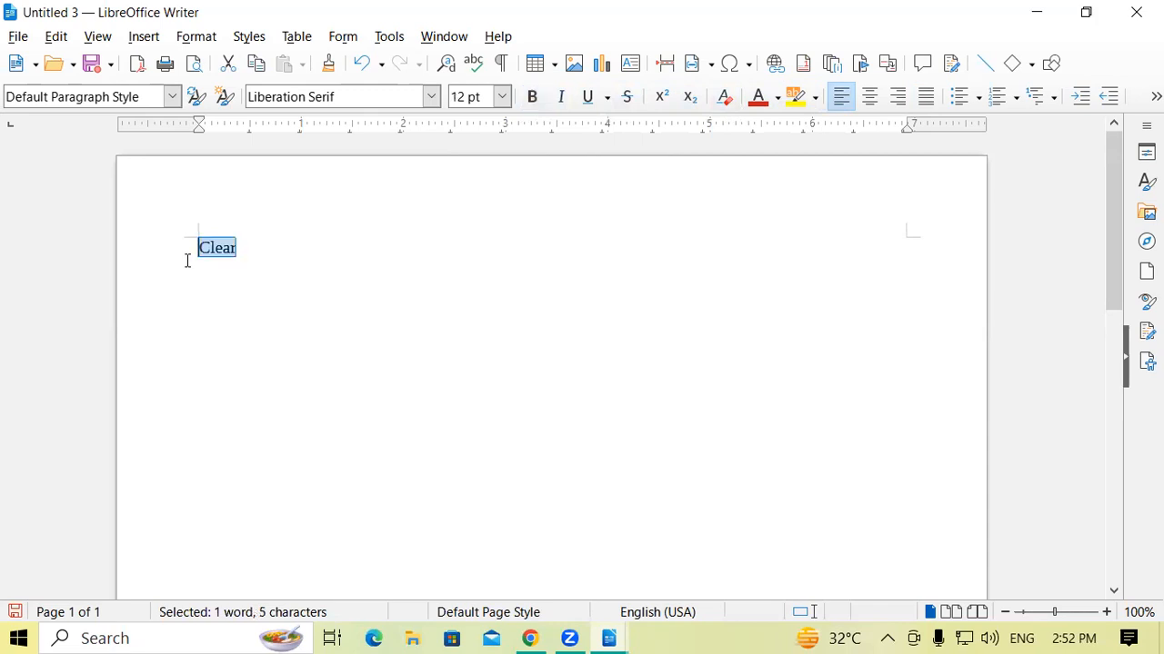
{"action": "left_click", "coordinate": [284, 261]}
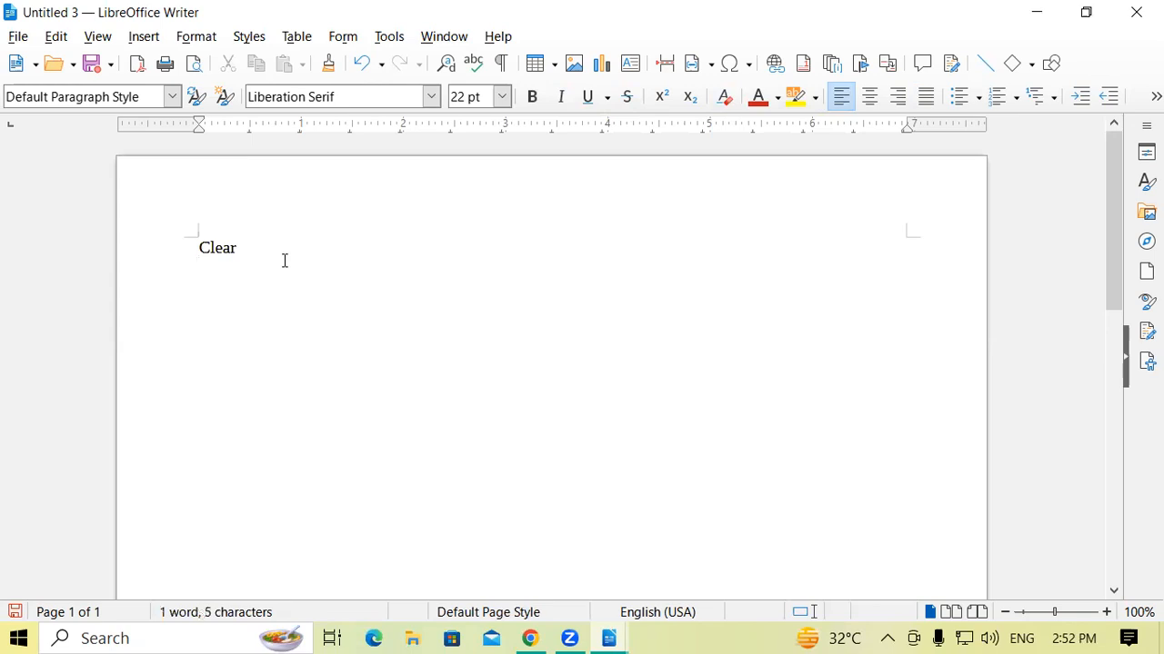
{"action": "key", "text": "ctrl+z"}
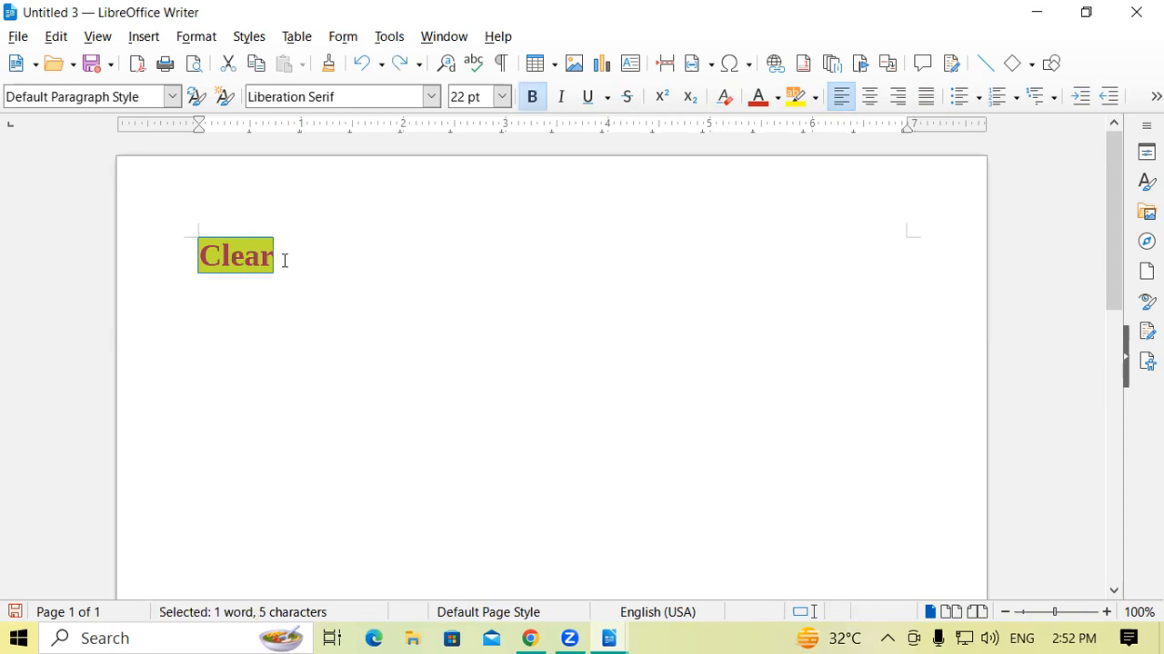
{"action": "left_click", "coordinate": [284, 261]}
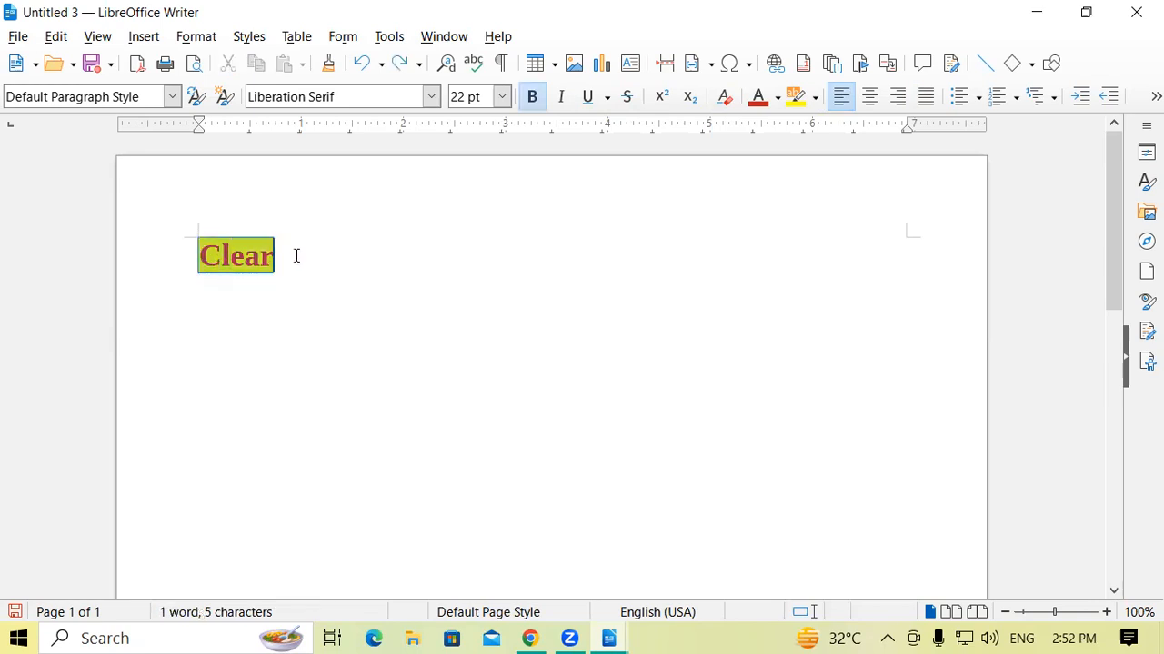
Remove the bold from the word "Clear" and set its font size to 12 pt.
{"action": "key", "text": "ctrl+a"}
{"action": "left_click", "coordinate": [533, 98]}
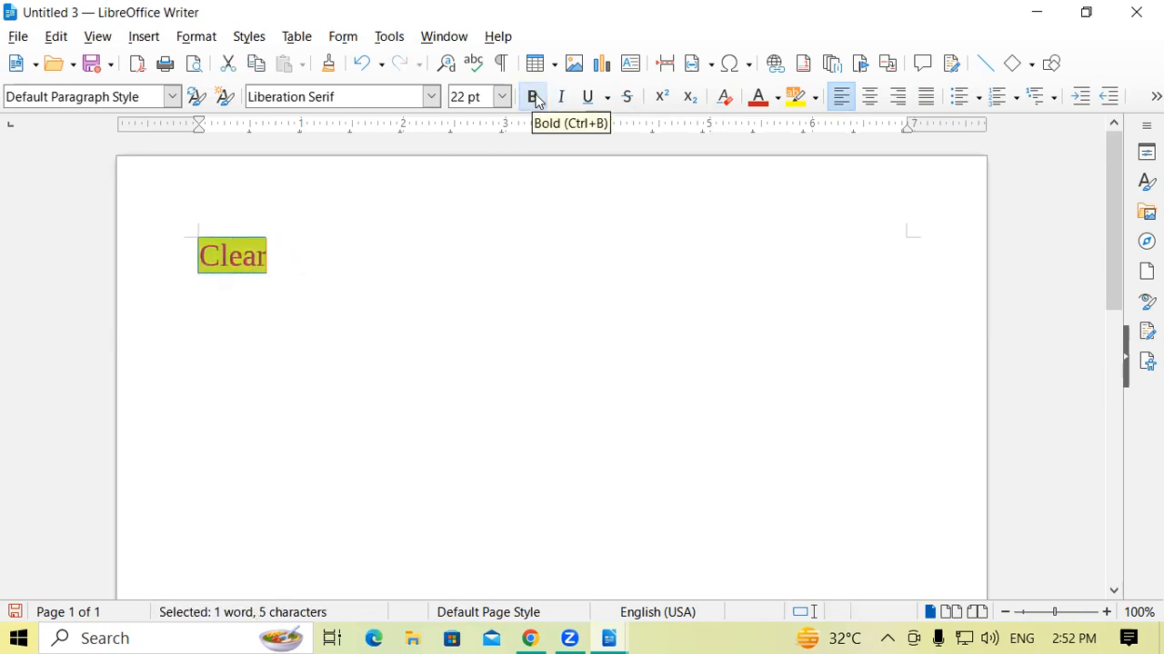
{"action": "left_click", "coordinate": [502, 96]}
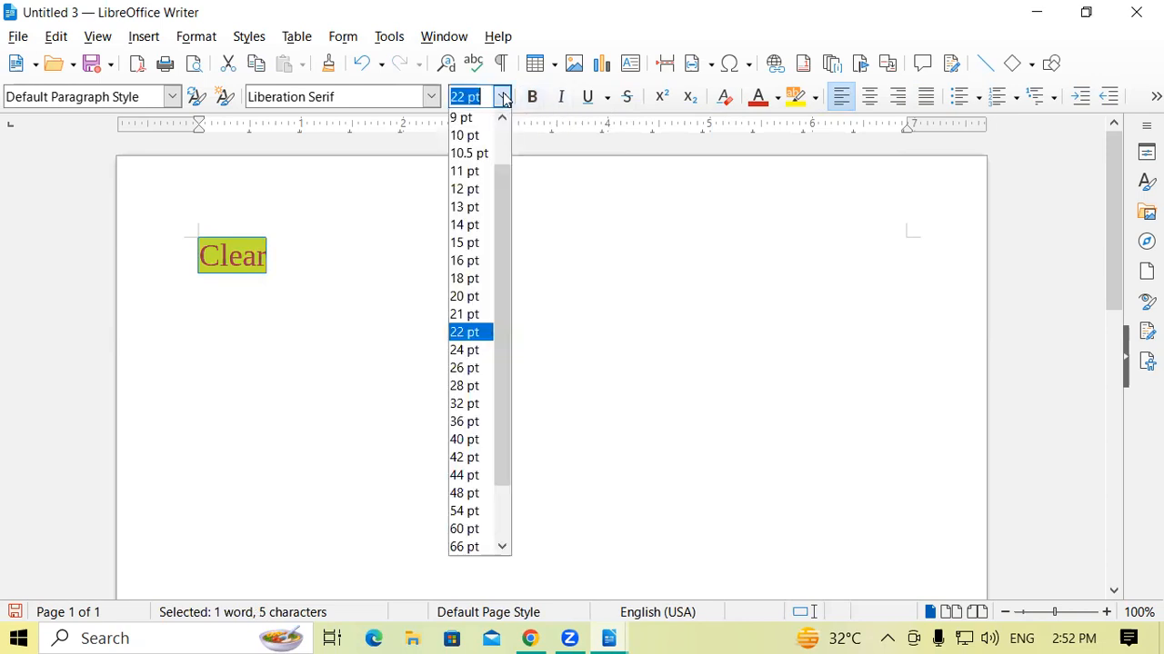
{"action": "left_click", "coordinate": [464, 189]}
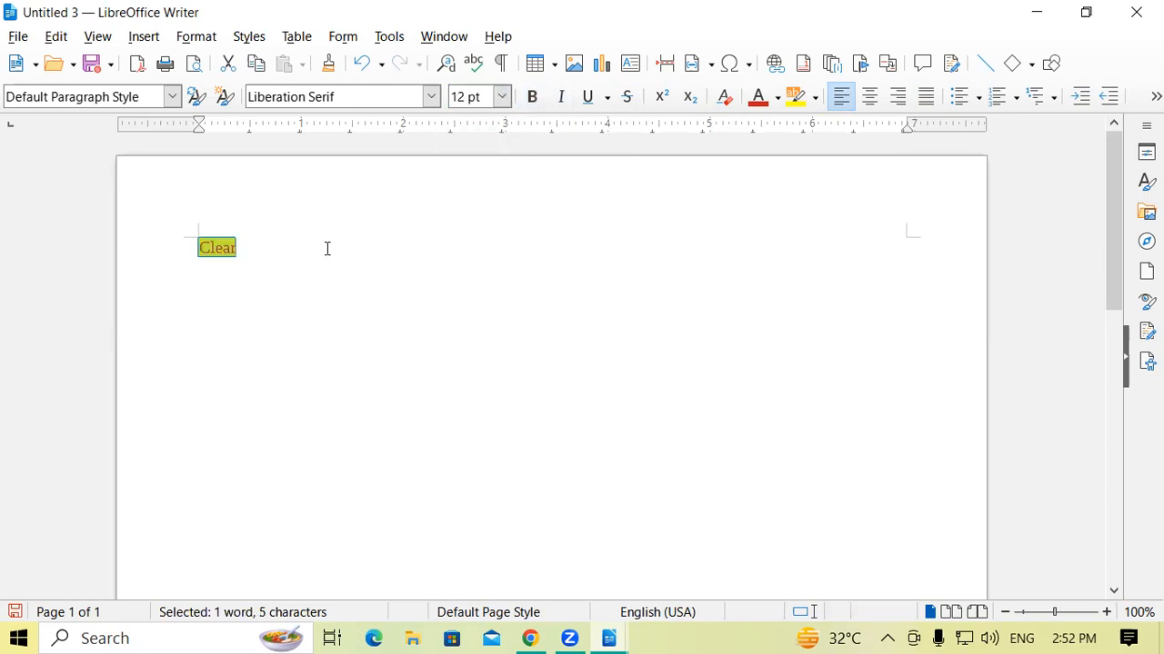
Set the highlighting of the word "Clear" to No Fill and reset its font color to automatic.
{"action": "left_click", "coordinate": [814, 97]}
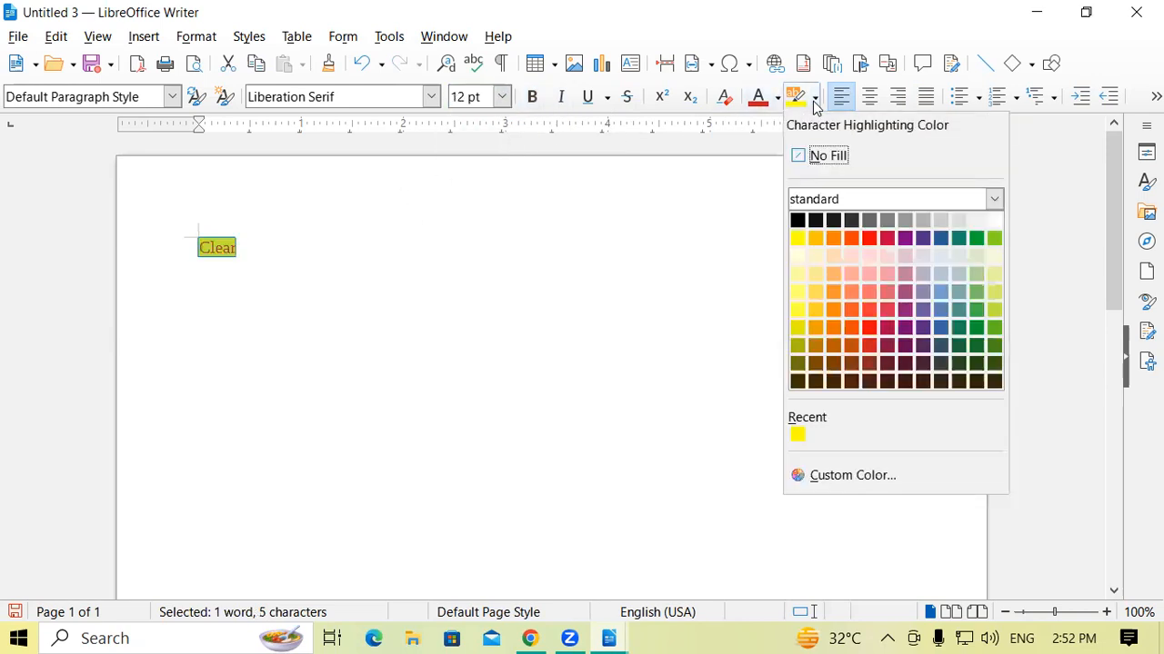
{"action": "left_click", "coordinate": [822, 156]}
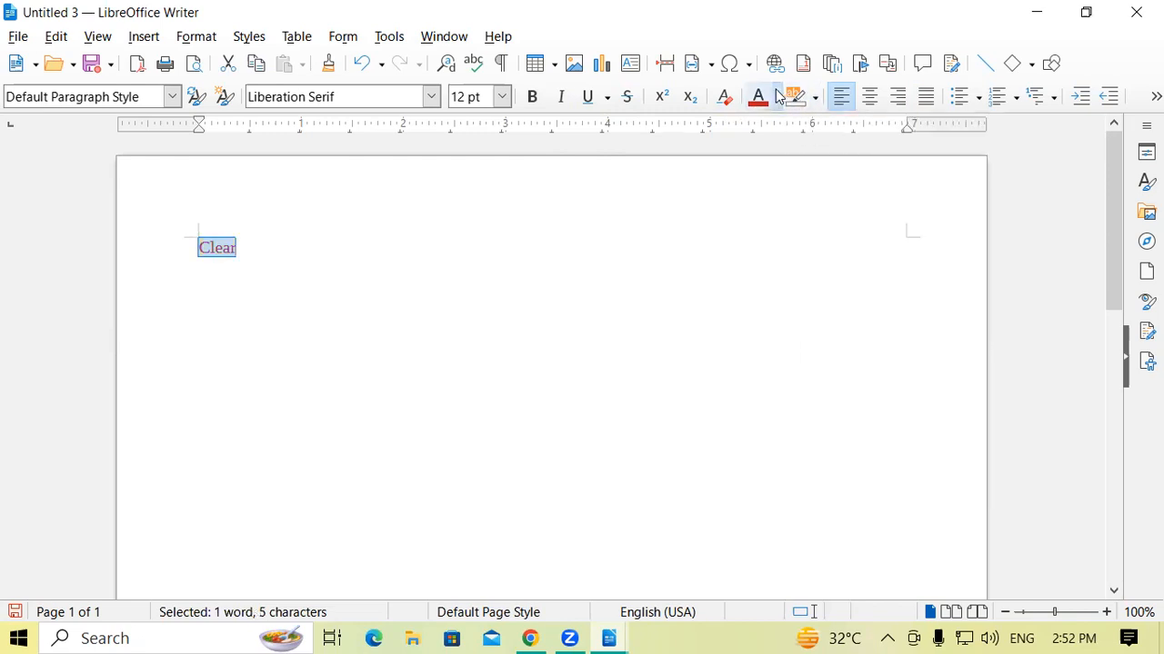
{"action": "left_click", "coordinate": [779, 97]}
{"action": "left_click", "coordinate": [785, 155]}
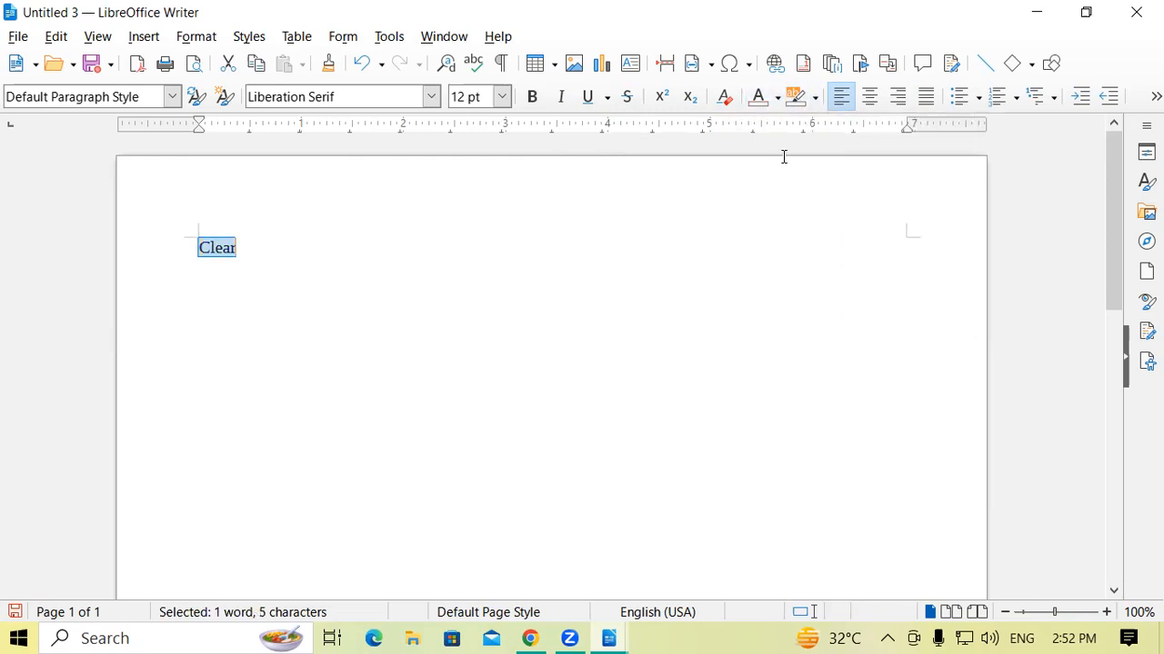
{"action": "left_click", "coordinate": [476, 258]}
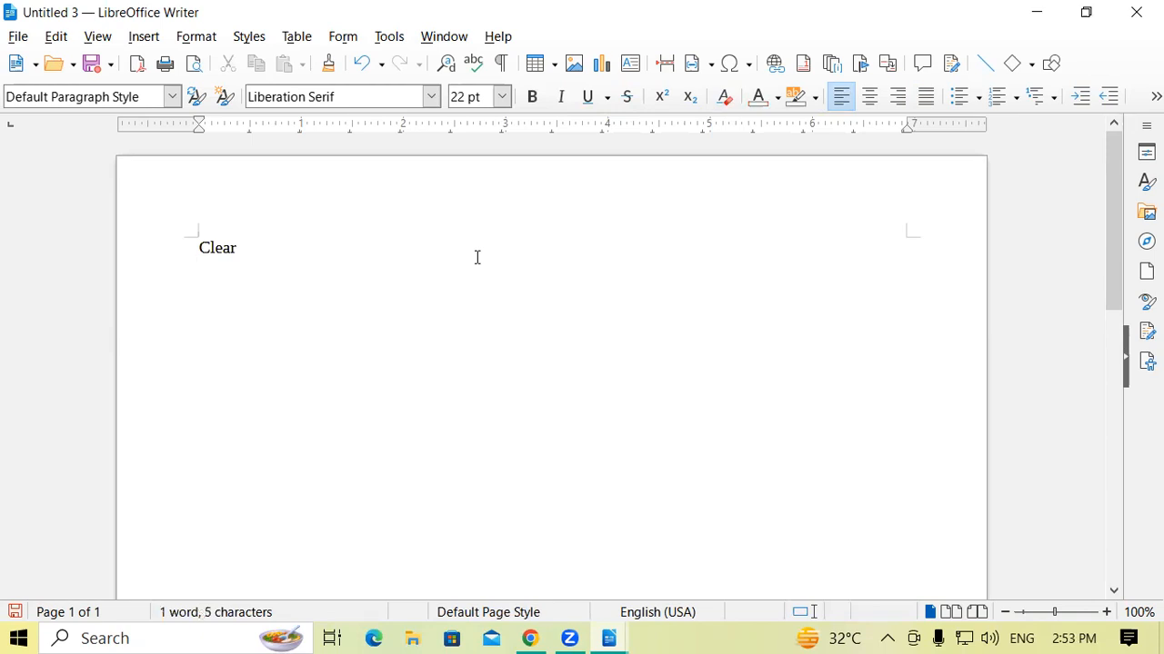
Undo the manual changes to the bold, size, highlighting and font color of the word "Clear".
{"action": "key", "text": "ctrl+a"}
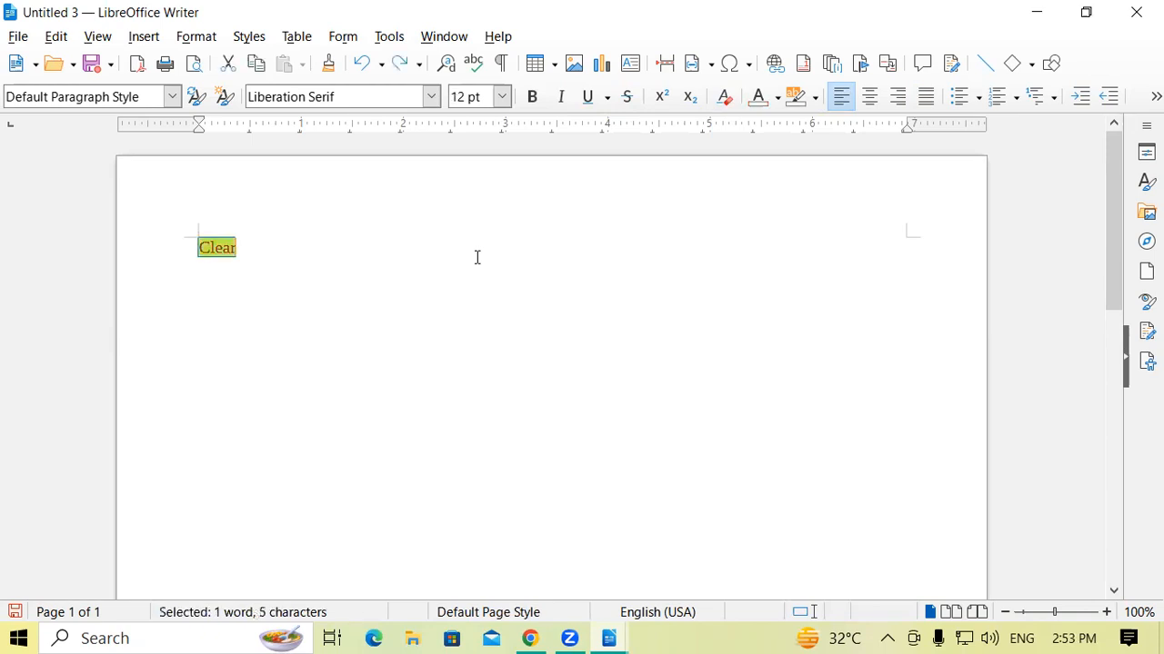
{"action": "key", "text": "ctrl+z"}
{"action": "key", "text": "ctrl+z"}
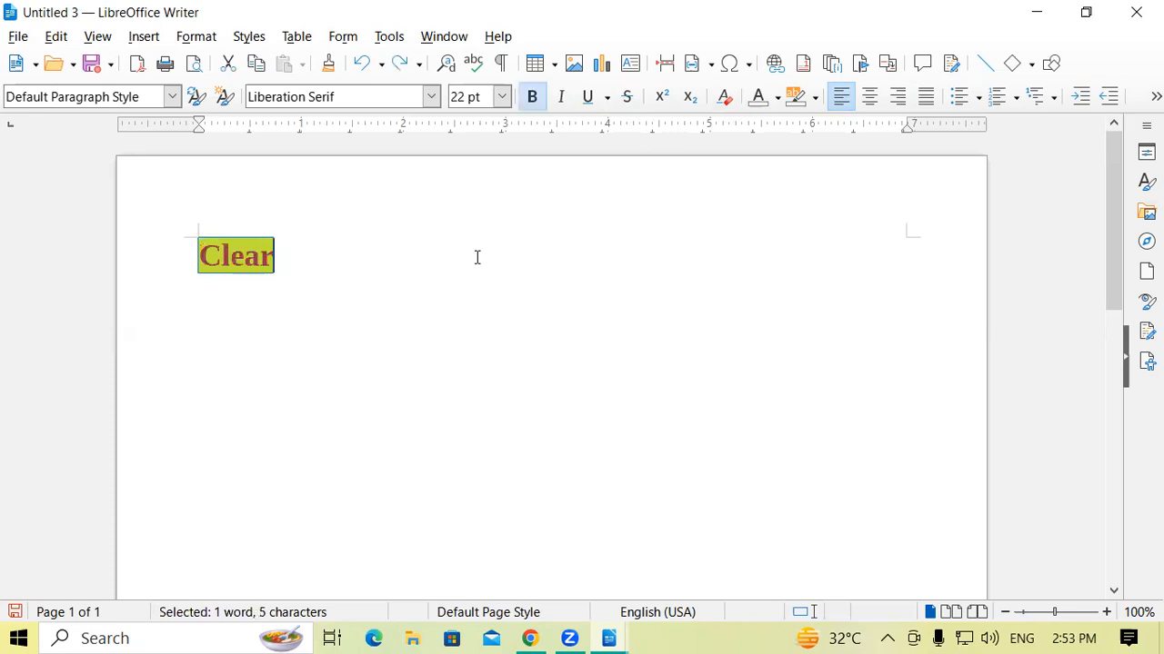
{"action": "left_click", "coordinate": [476, 257]}
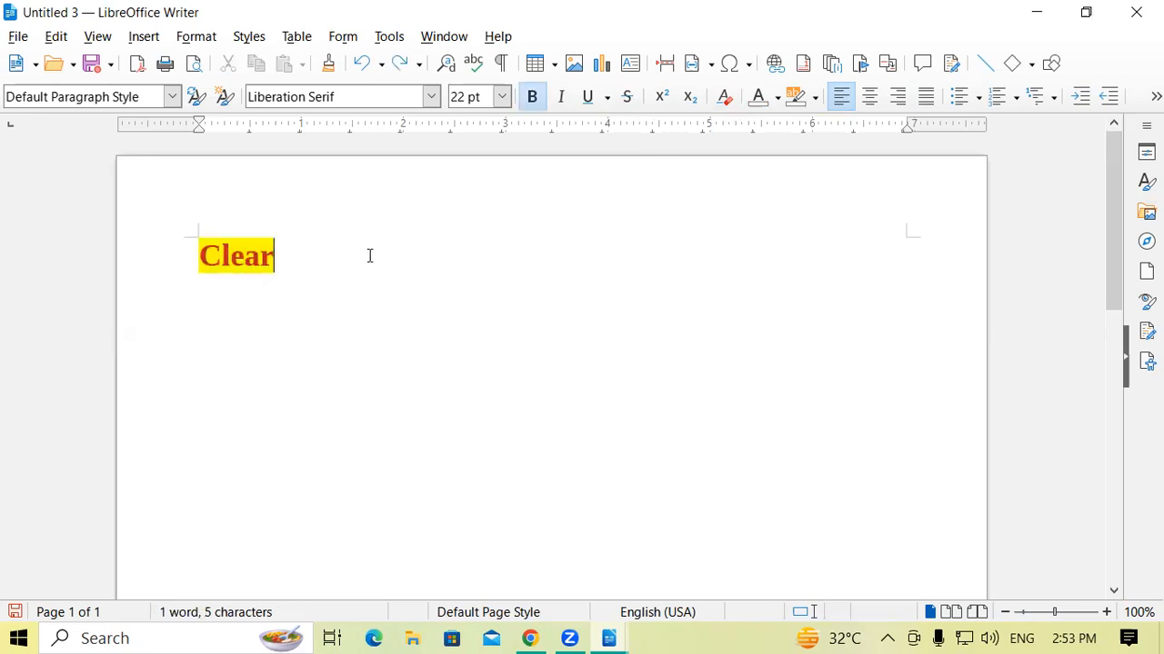
Clear all direct formatting from the highlighted red word "Clear".
{"action": "left_click_drag", "start_coordinate": [189, 259], "coordinate": [356, 260]}
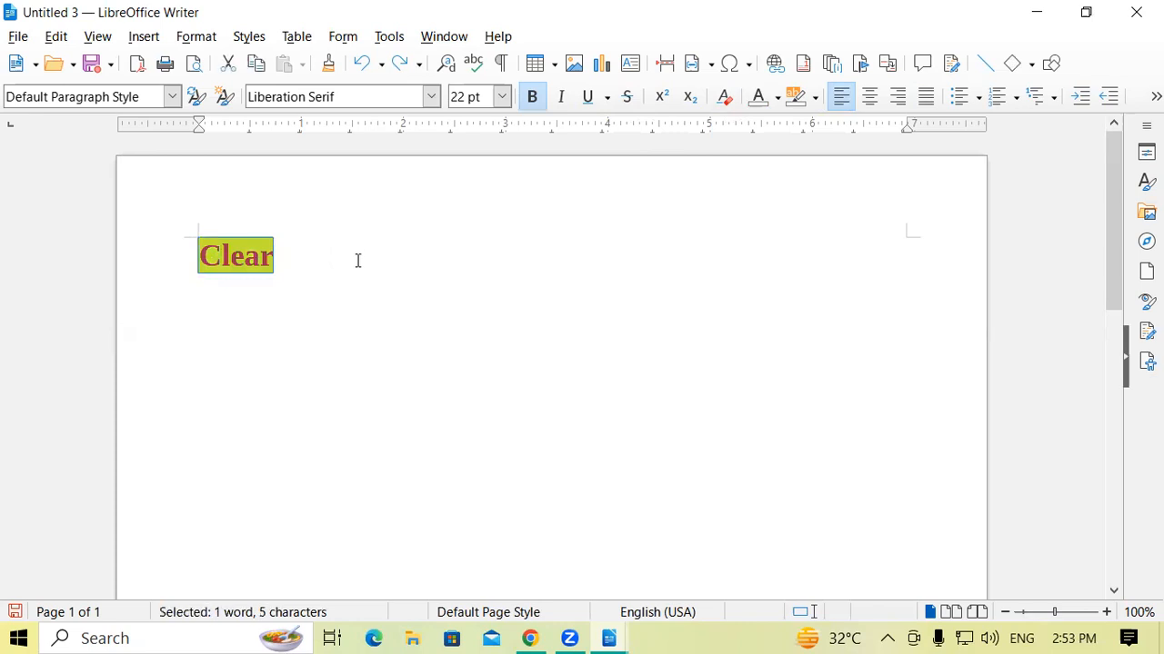
{"action": "key", "text": "ctrl+m"}
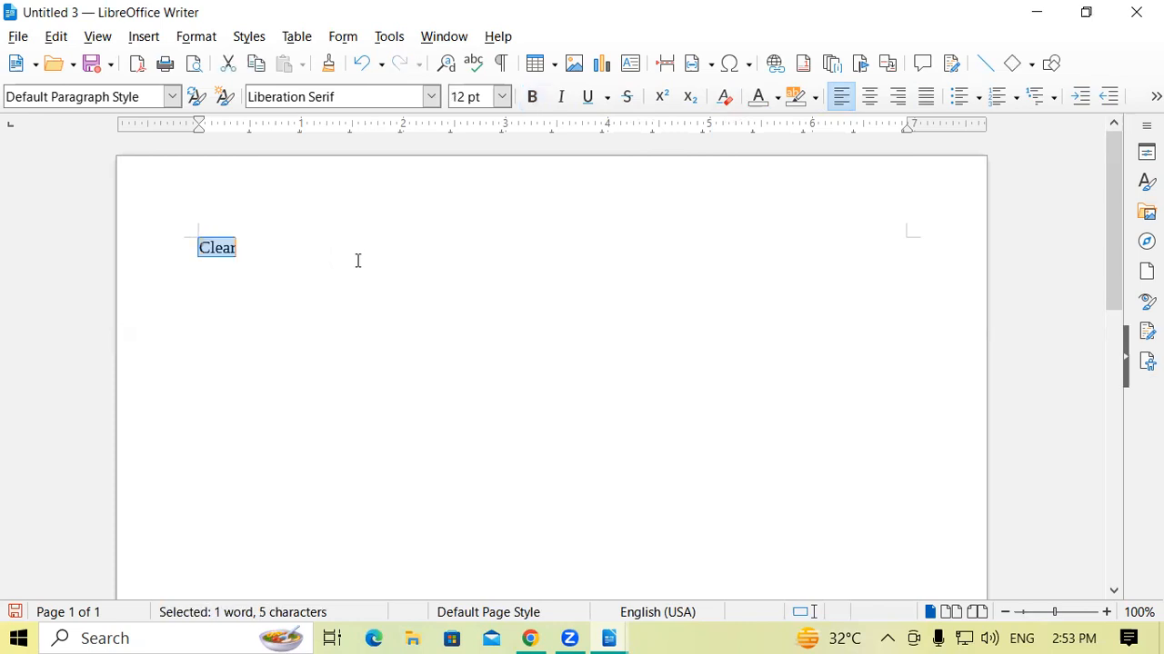
{"action": "left_click", "coordinate": [365, 256]}
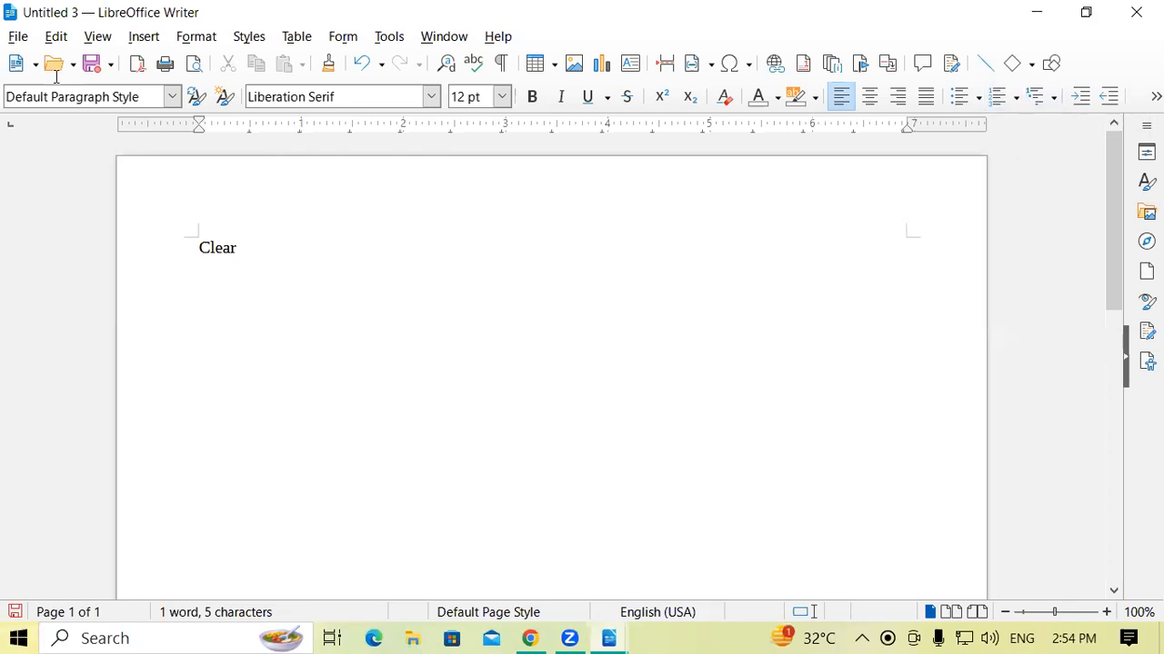
Add a new line below the word "Clear" and show the available bullet list styles.
{"action": "key", "text": "Return"}
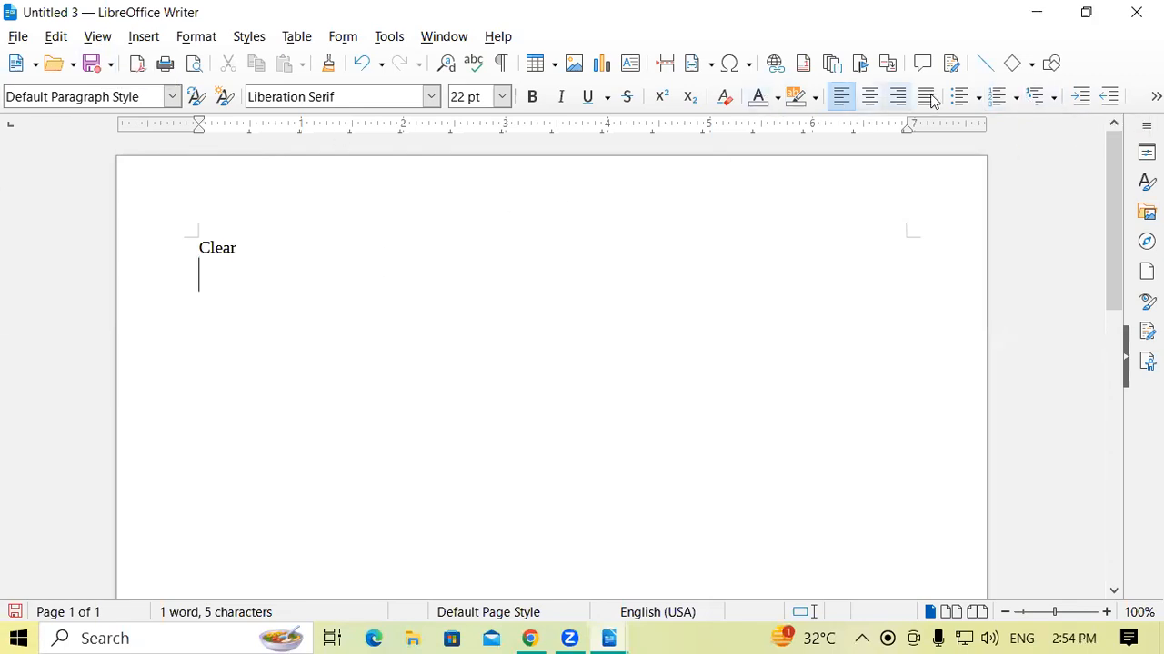
{"action": "left_click", "coordinate": [978, 100]}
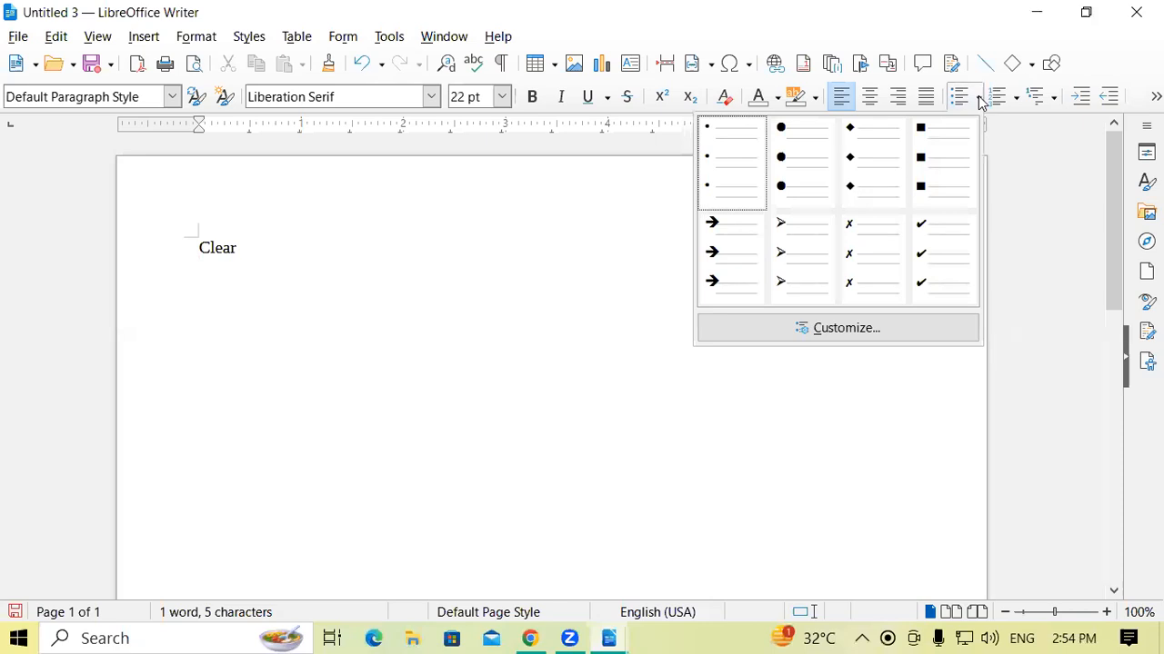